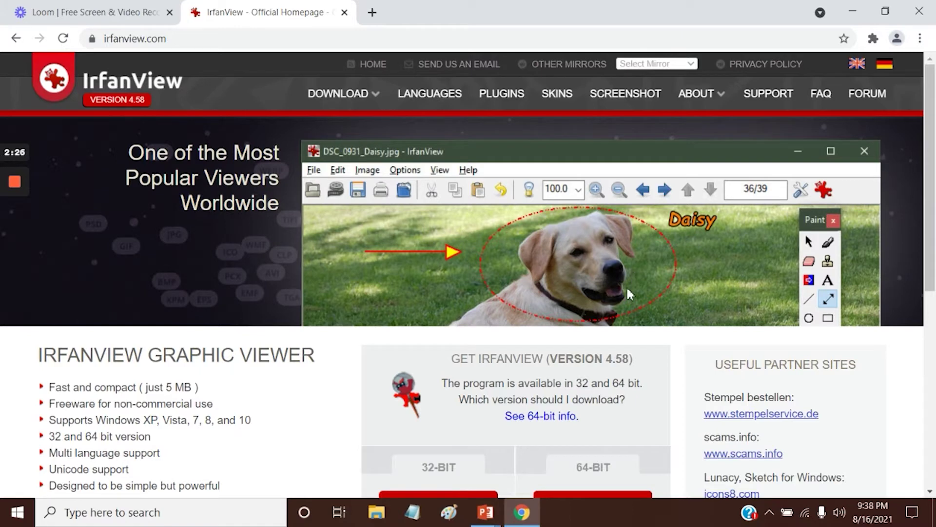
- Download the 64-bit IrfanView 4.58 installer from the homepage and run the downloaded setup file
scroll(627, 285, down, 5)
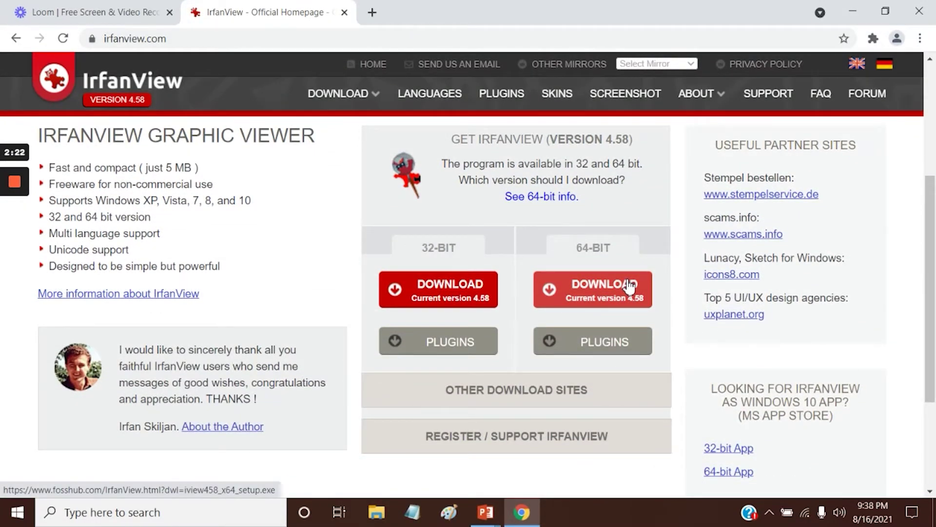
click(597, 296)
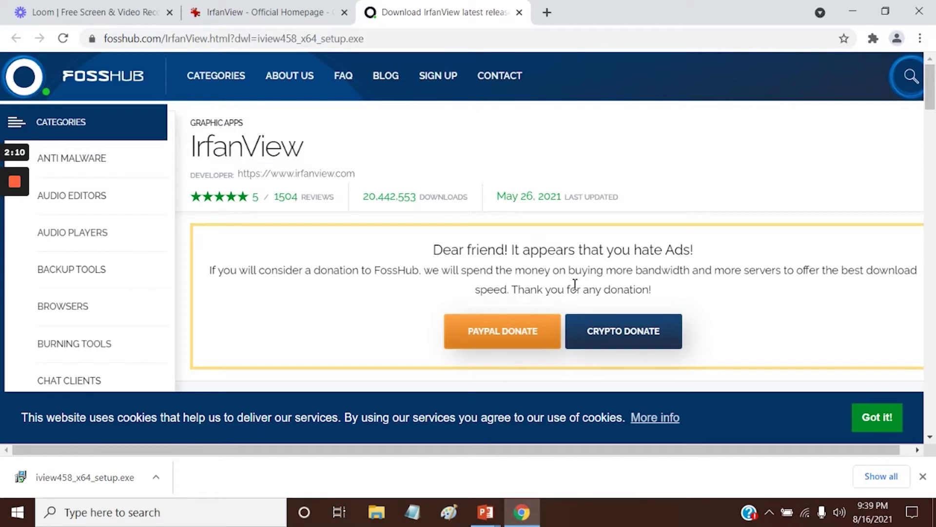
click(95, 482)
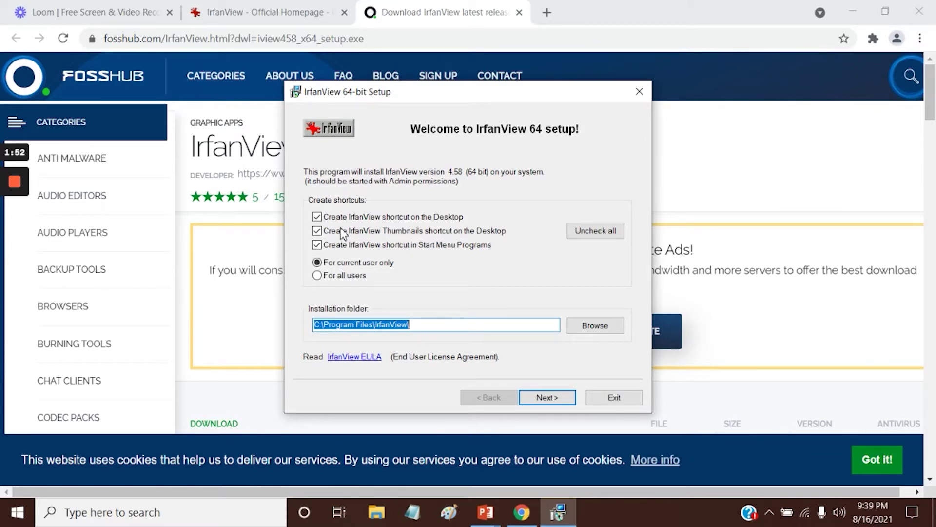
- Install IrfanView for all users with the remaining default options, finish the setup, and close the launched IrfanView window
click(353, 277)
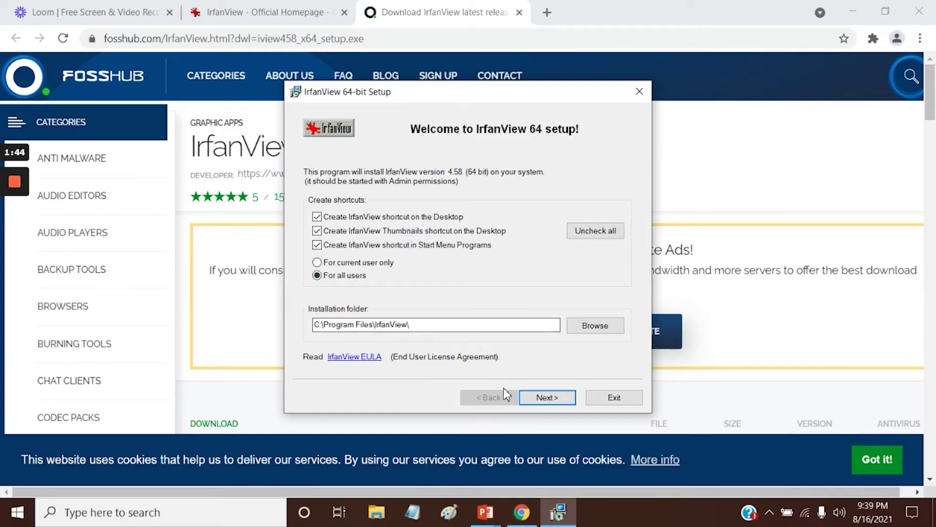
click(547, 398)
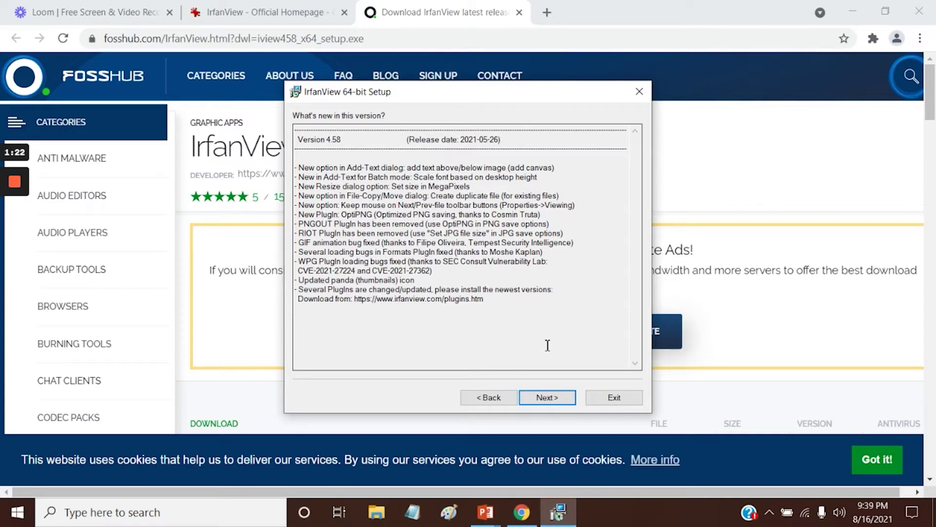
click(546, 400)
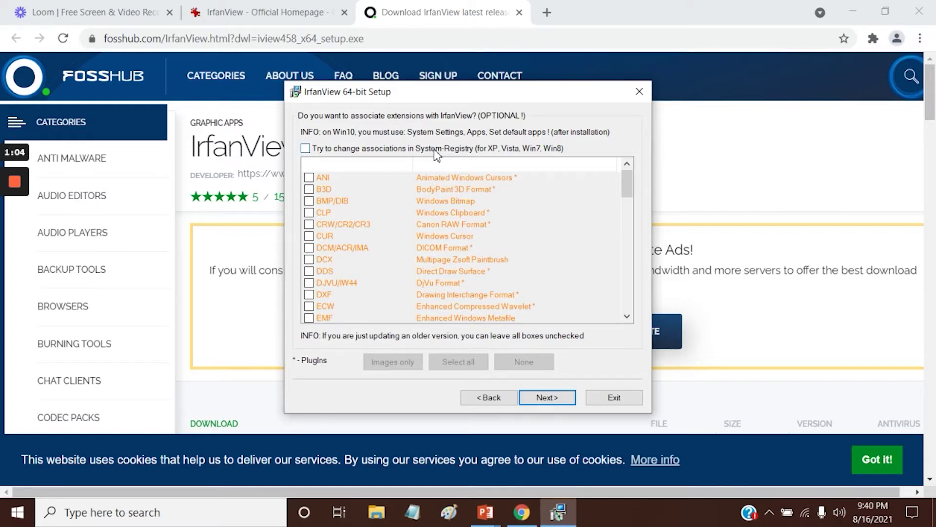
click(547, 398)
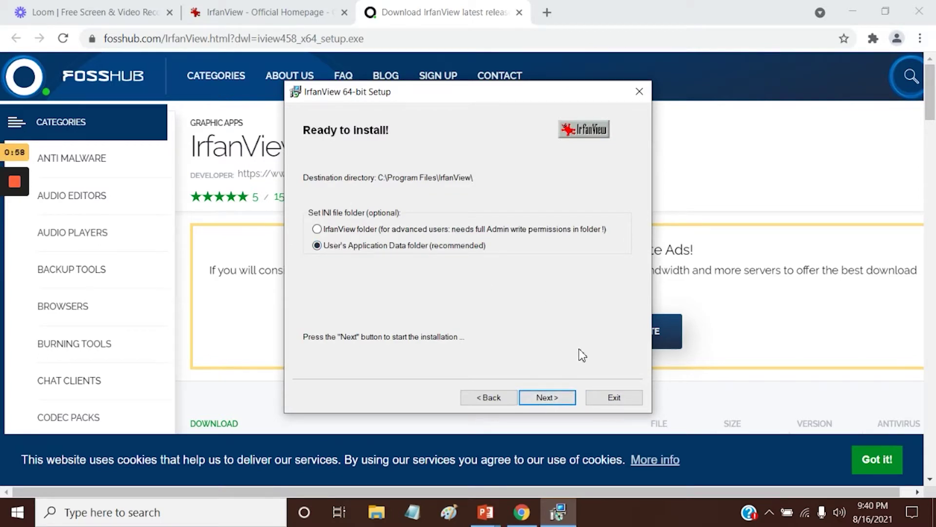
click(547, 398)
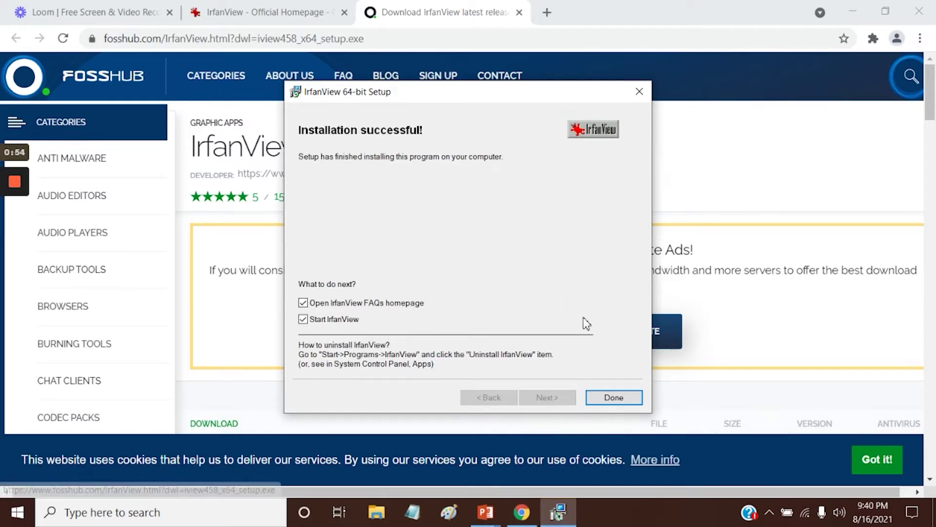
click(615, 406)
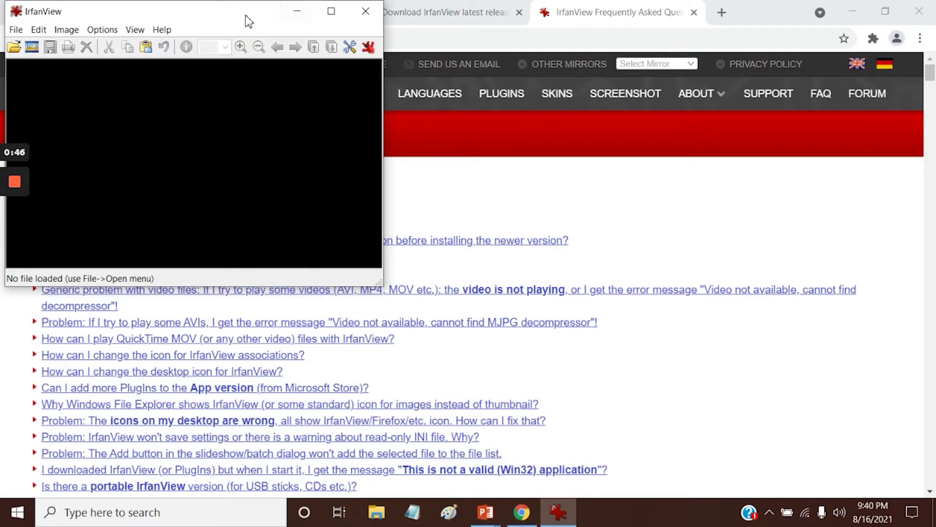
drag(248, 19, 453, 105)
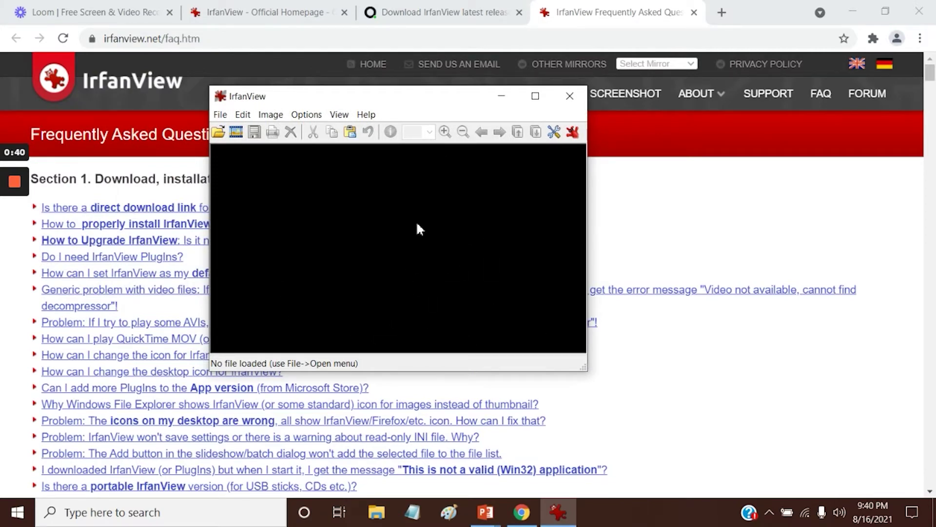
click(570, 96)
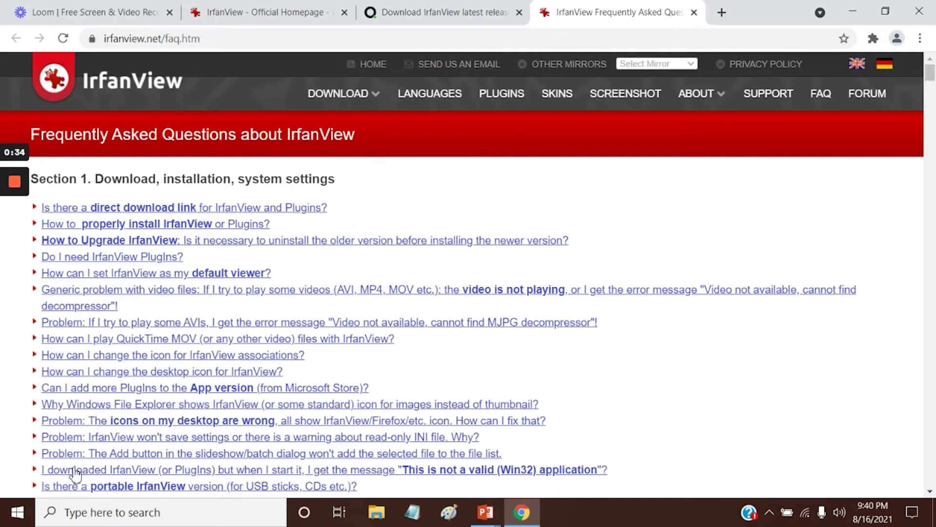
- In Windows Settings, choose IrfanView 64-bit as the default photo viewer
click(19, 519)
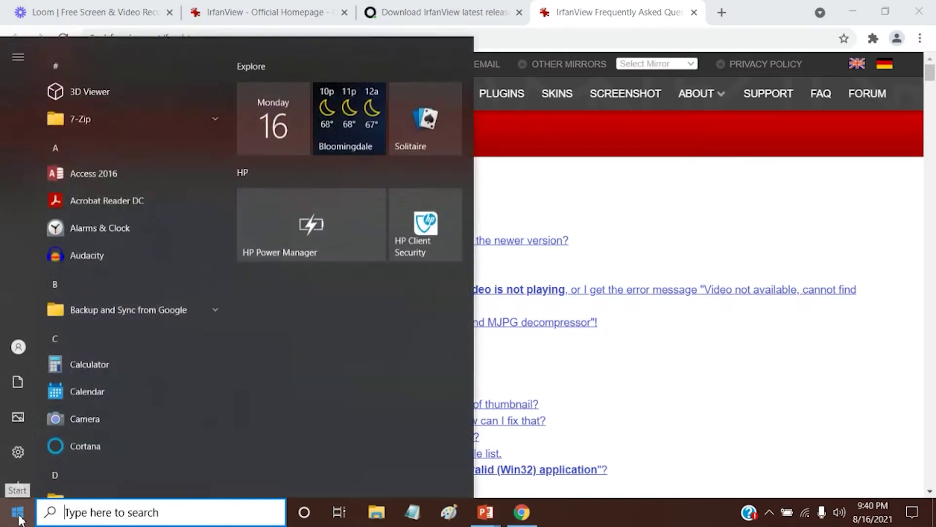
click(19, 446)
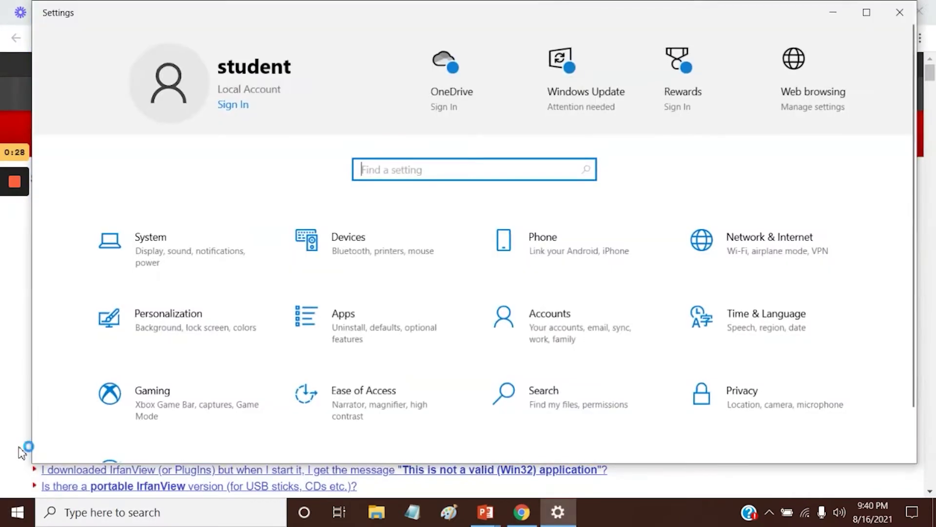
click(345, 335)
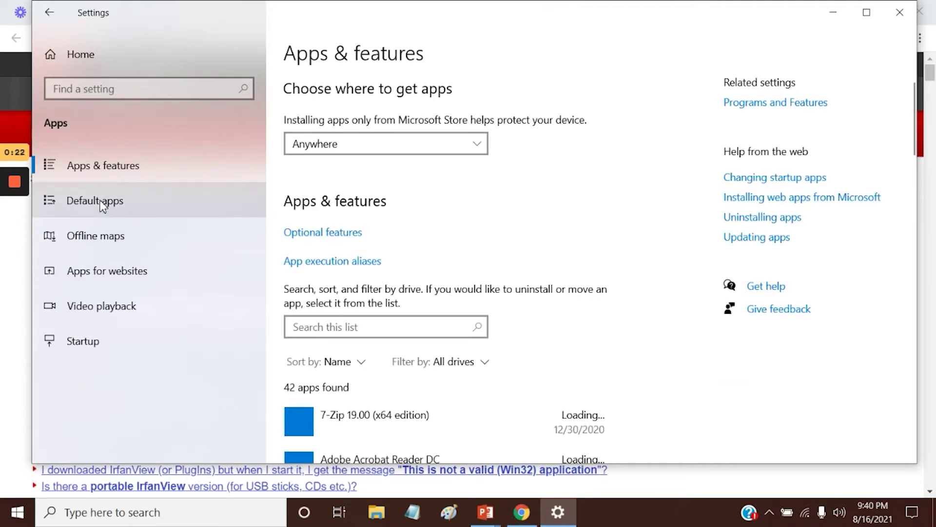
click(146, 203)
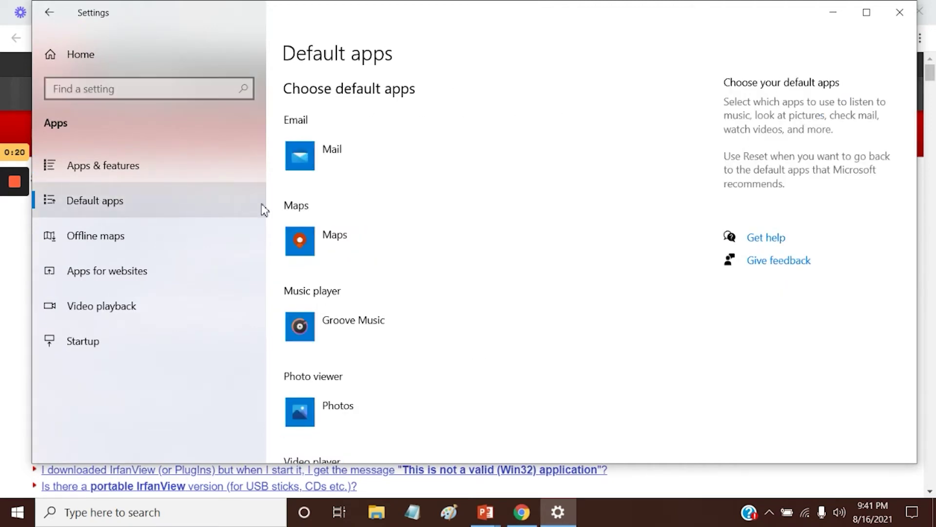
scroll(380, 247, down, 3)
click(393, 272)
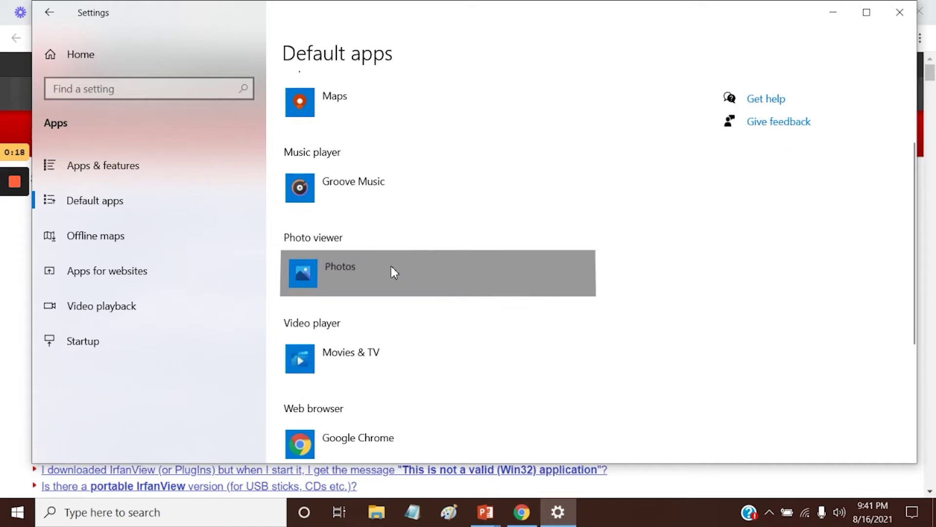
mouse_move(391, 268)
mouse_down()
mouse_move(519, 280)
mouse_move(405, 300)
mouse_move(405, 275)
mouse_up()
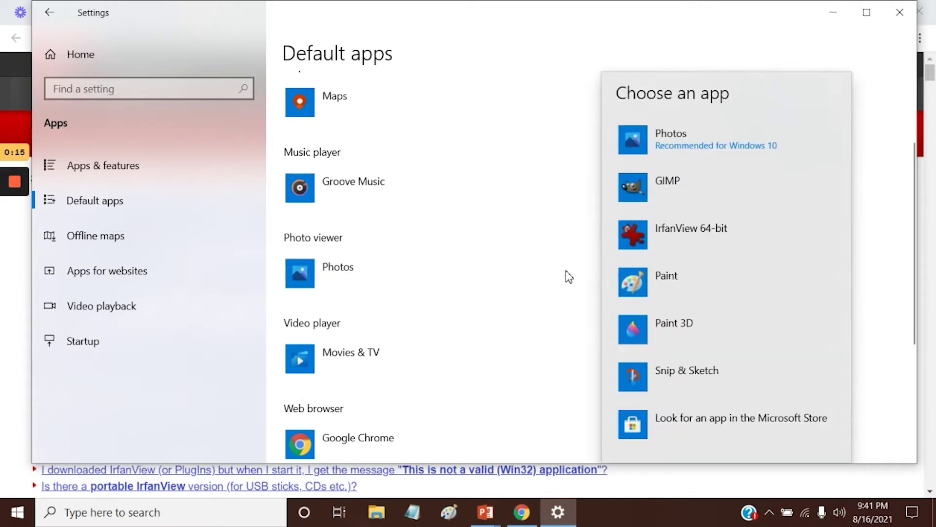
click(782, 239)
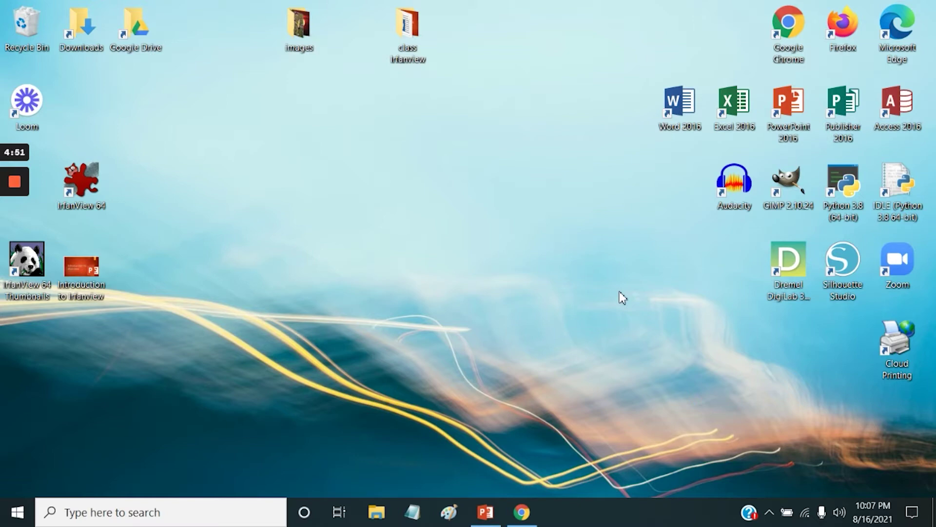
- Open the butterfly picture from the desktop's images folder with the default viewer, and close the viewer
double_click(311, 33)
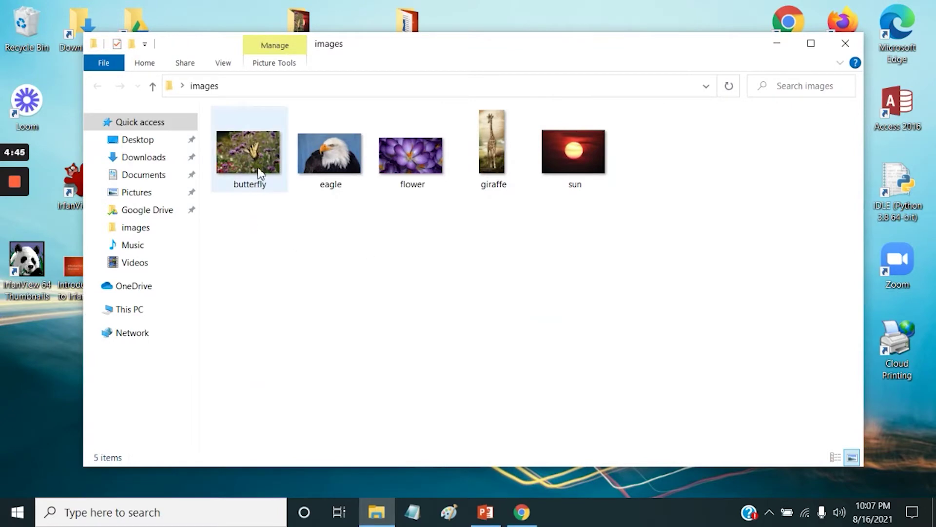
double_click(257, 155)
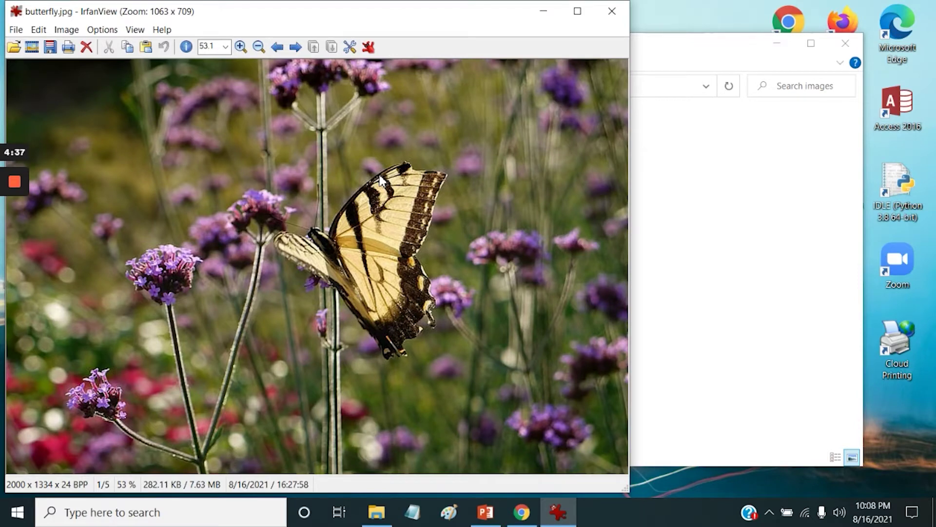
click(625, 15)
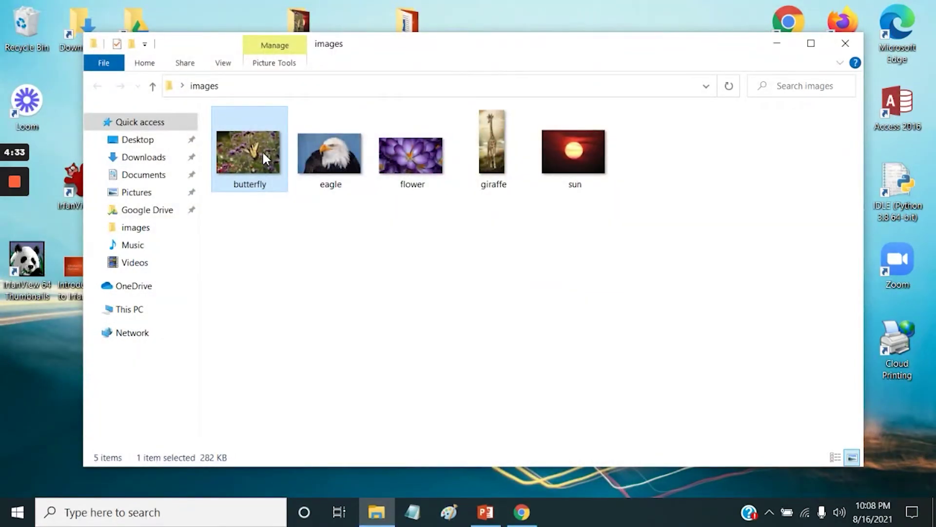
- Open the butterfly picture by explicitly choosing IrfanView 64-bit as the program to open it with, and close the viewer
right_click(263, 157)
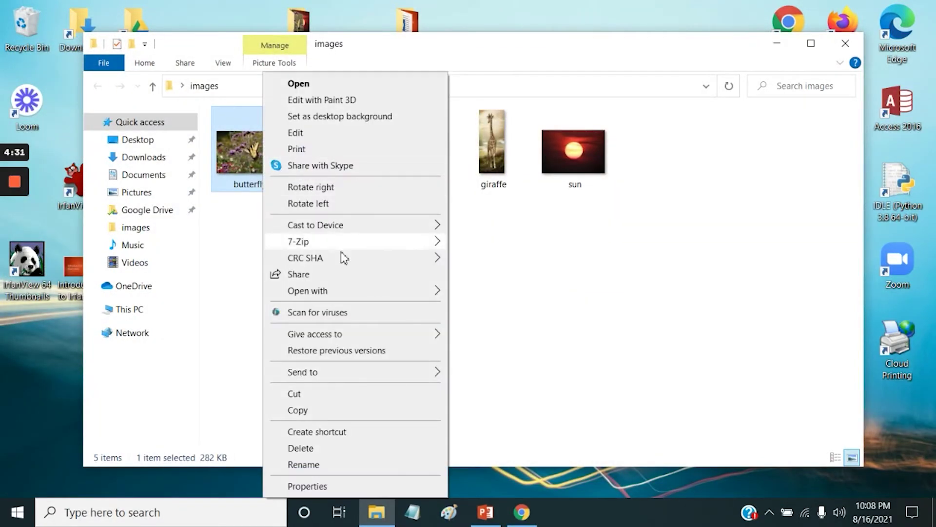
mouse_move(347, 295)
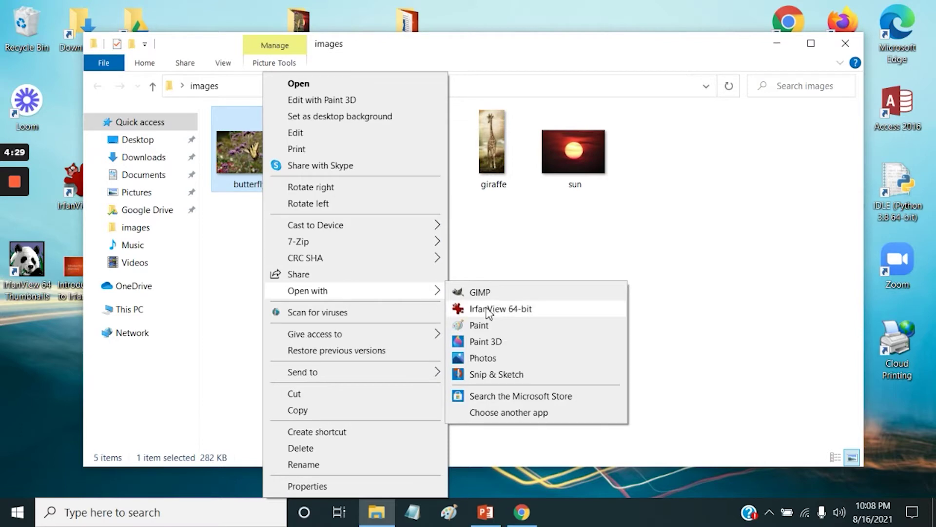
click(501, 310)
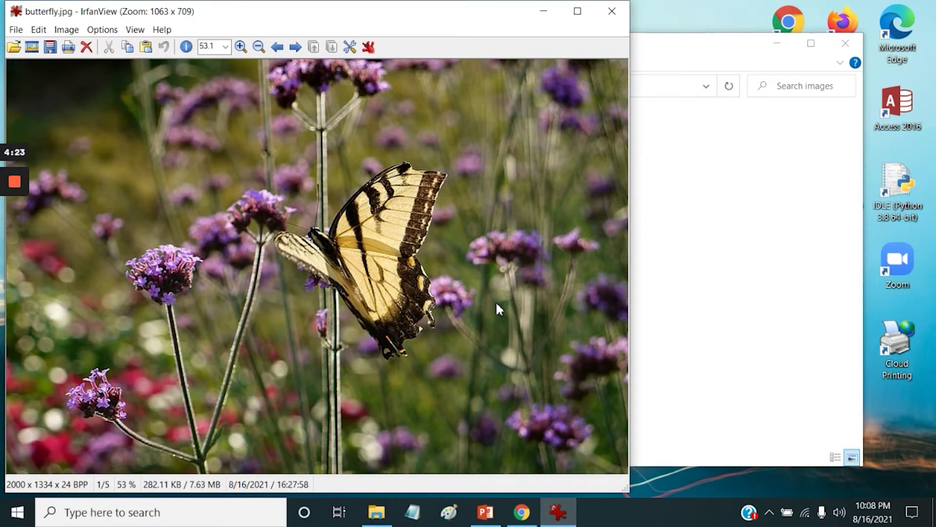
click(607, 9)
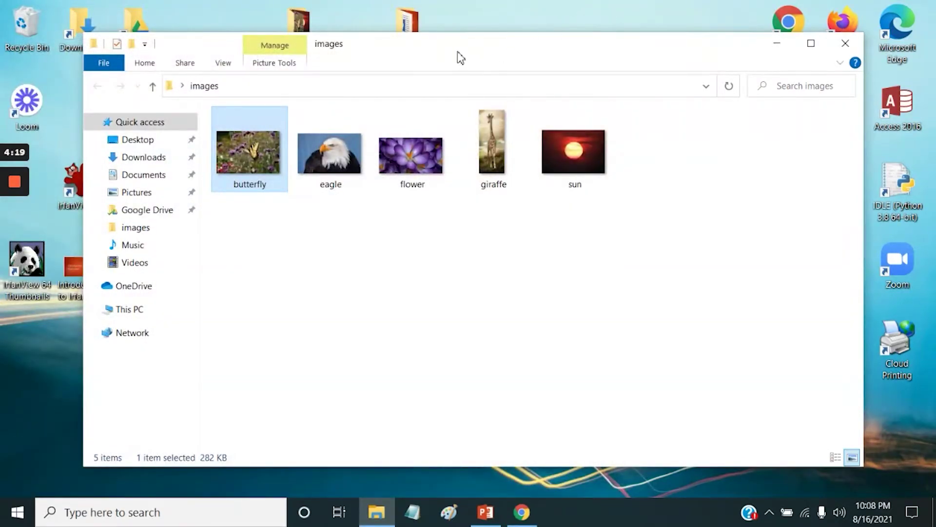
- Launch IrfanView from its desktop shortcut, open the butterfly picture from within the program, and close the viewer
drag(458, 52, 508, 55)
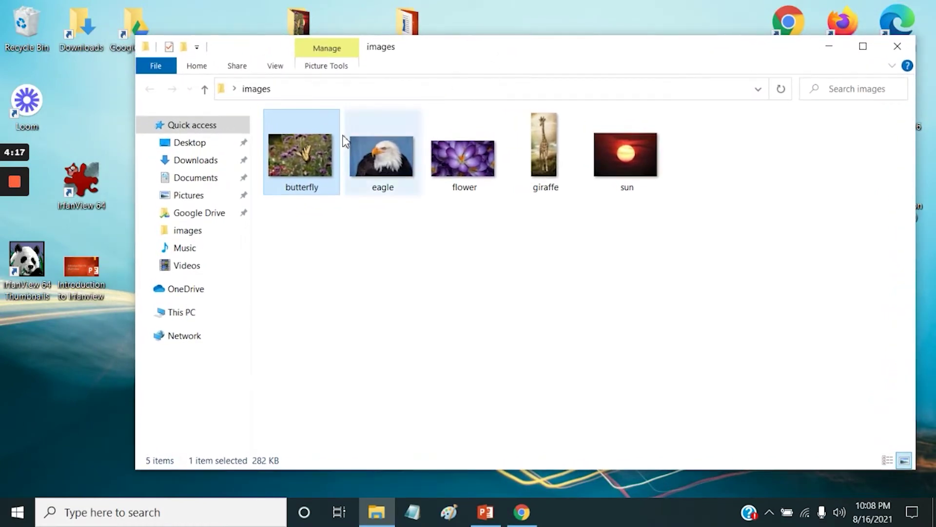
mouse_move(22, 285)
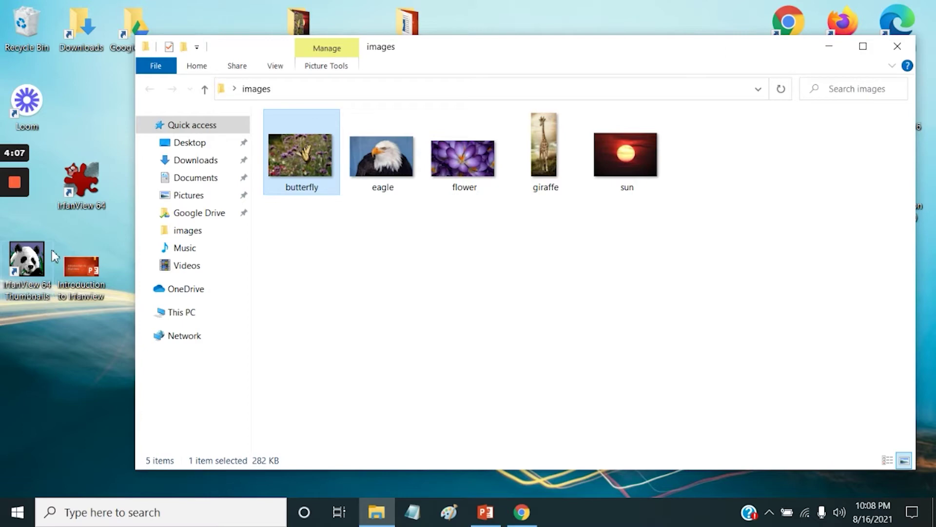
double_click(82, 190)
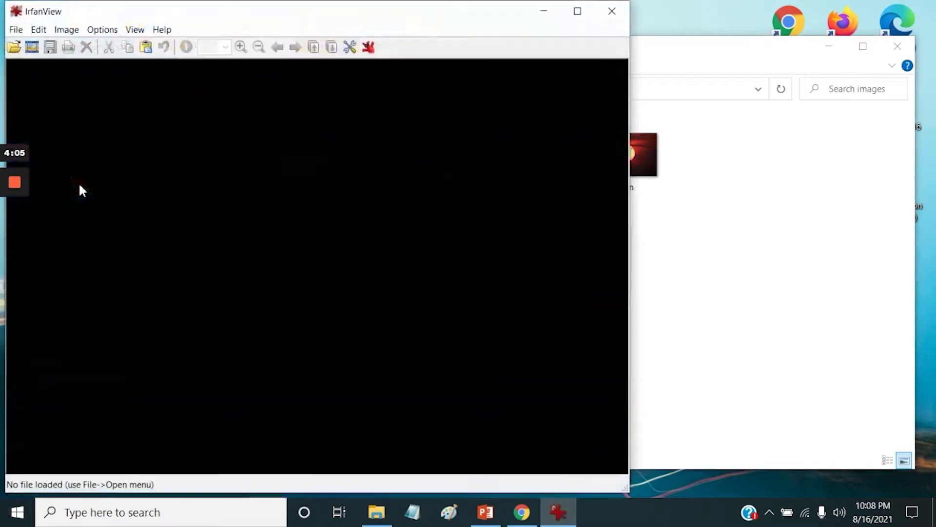
click(16, 29)
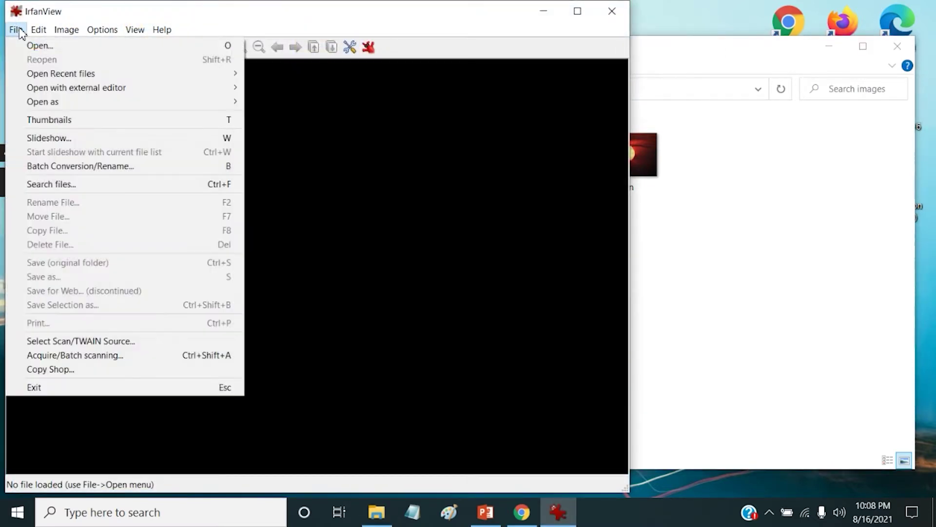
click(30, 46)
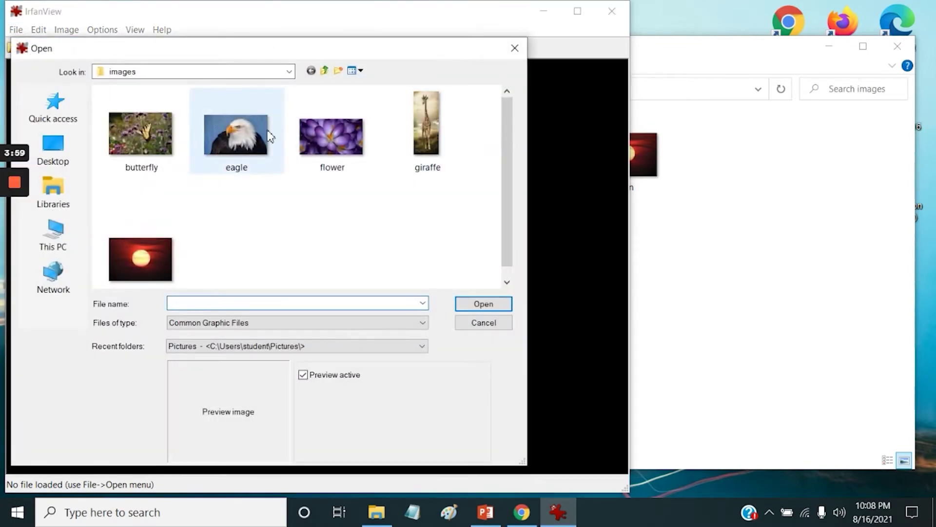
click(160, 147)
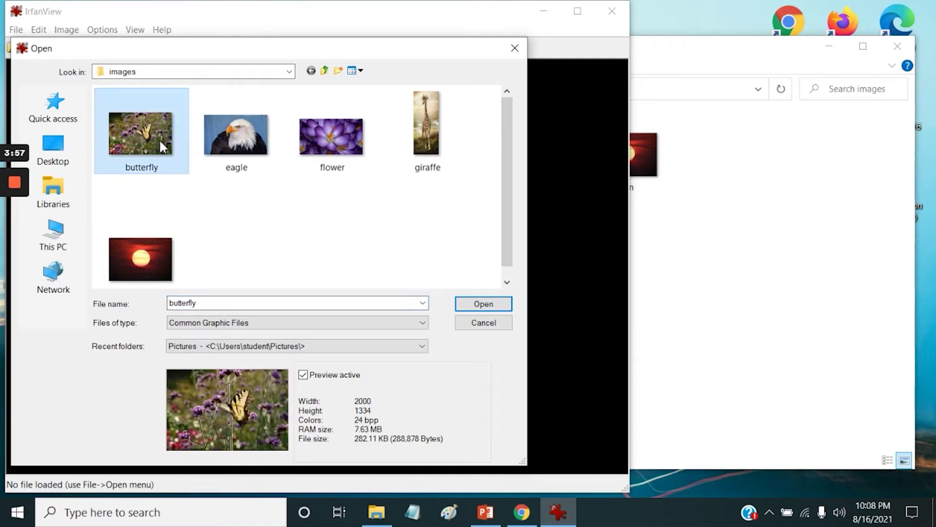
click(485, 307)
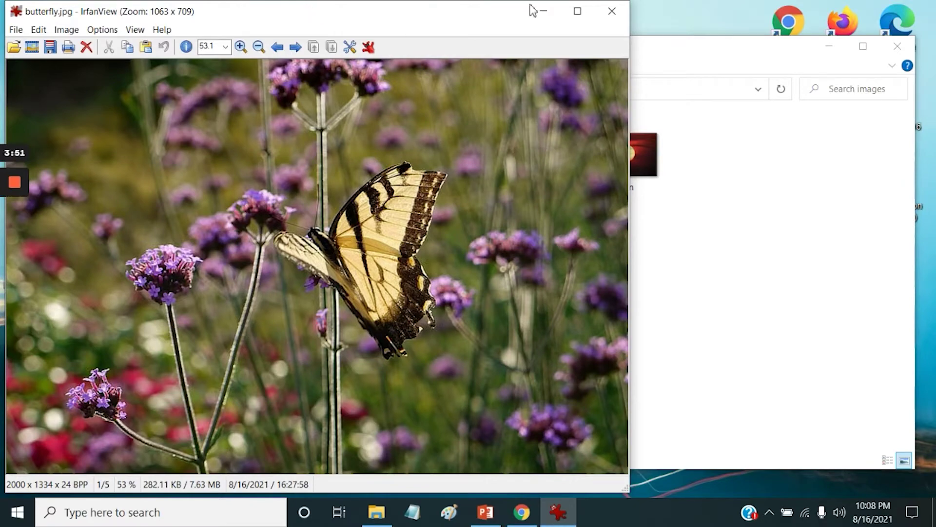
click(612, 11)
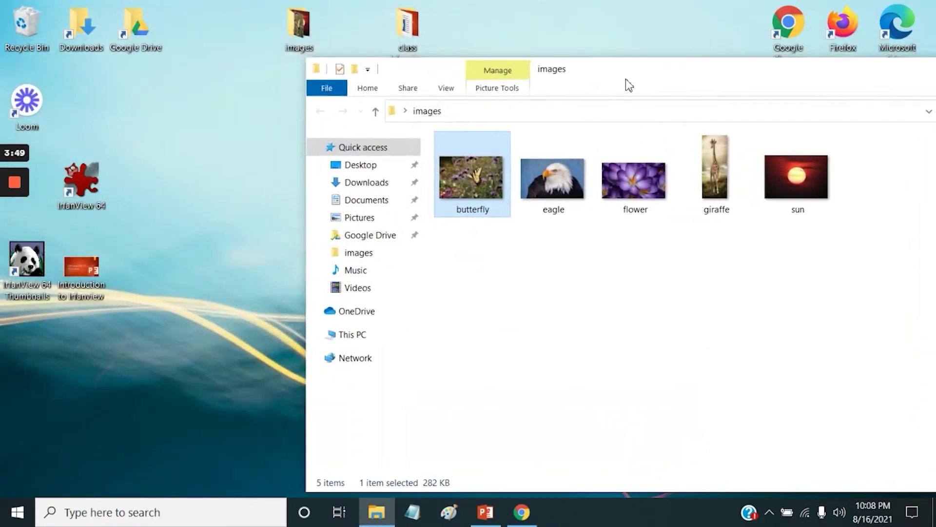
- Launch an empty IrfanView window and load the sun picture into it straight from the images folder window
double_click(92, 182)
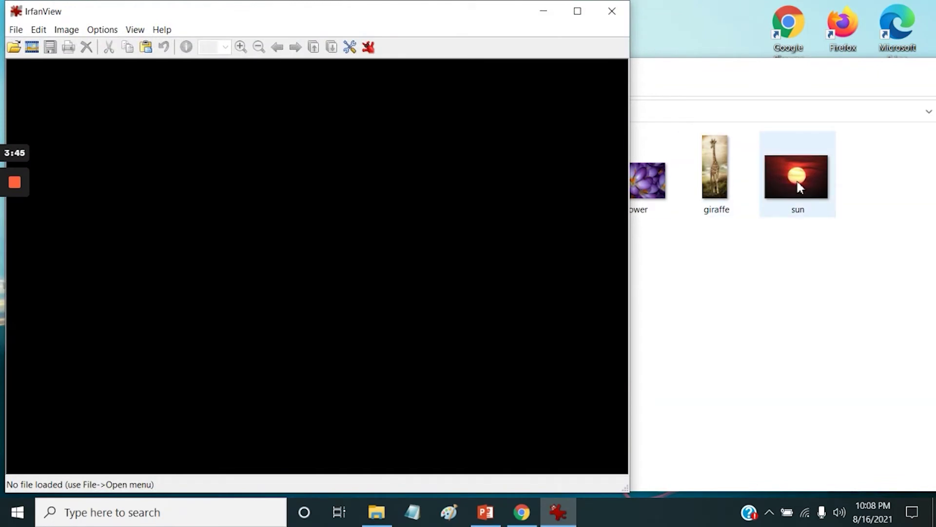
drag(777, 184, 251, 222)
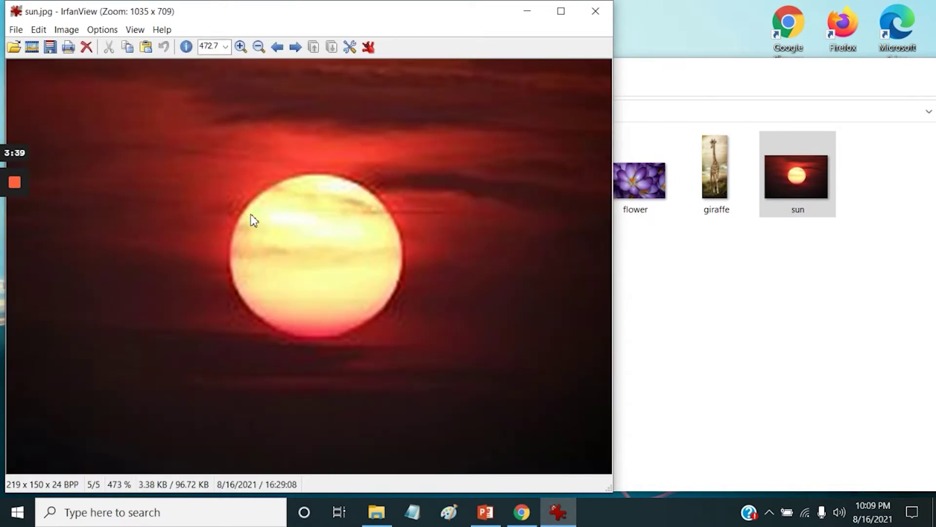
- Inspect the image properties of the sun picture, and close the information window
drag(304, 20, 413, 22)
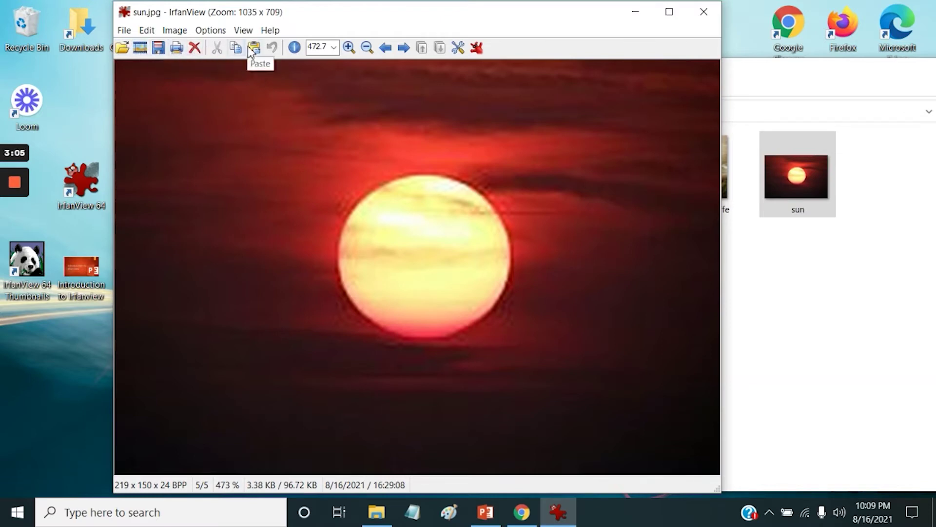
click(294, 49)
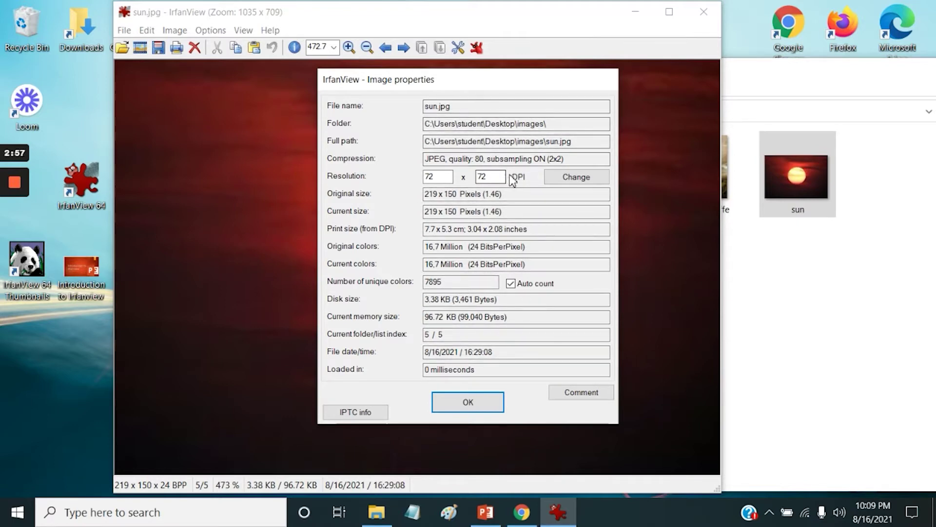
click(463, 406)
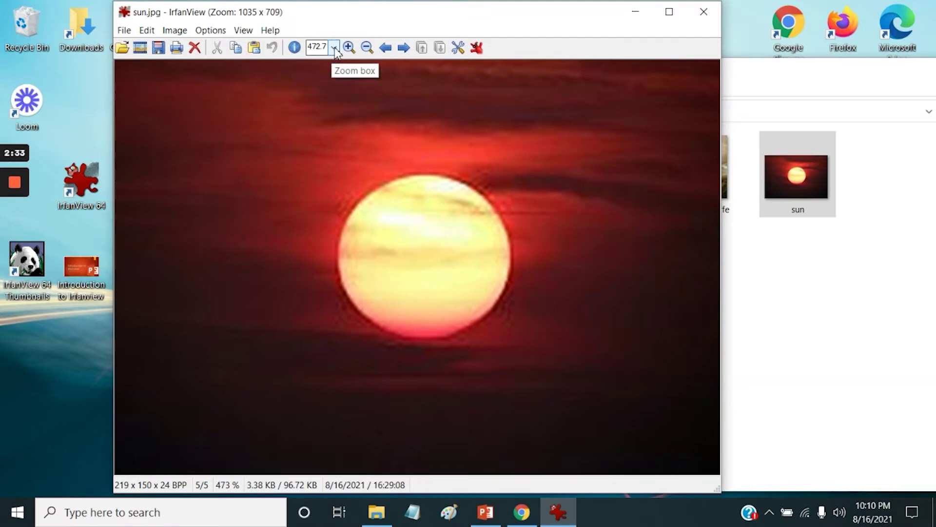
- Show the sun picture at 100 % zoom, and step the zoom out and back in to about 195 %
click(336, 47)
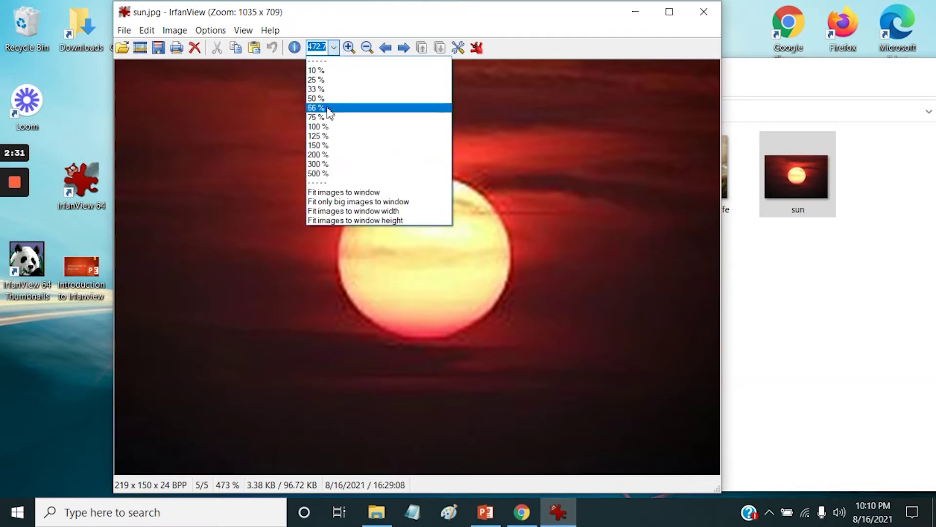
click(324, 127)
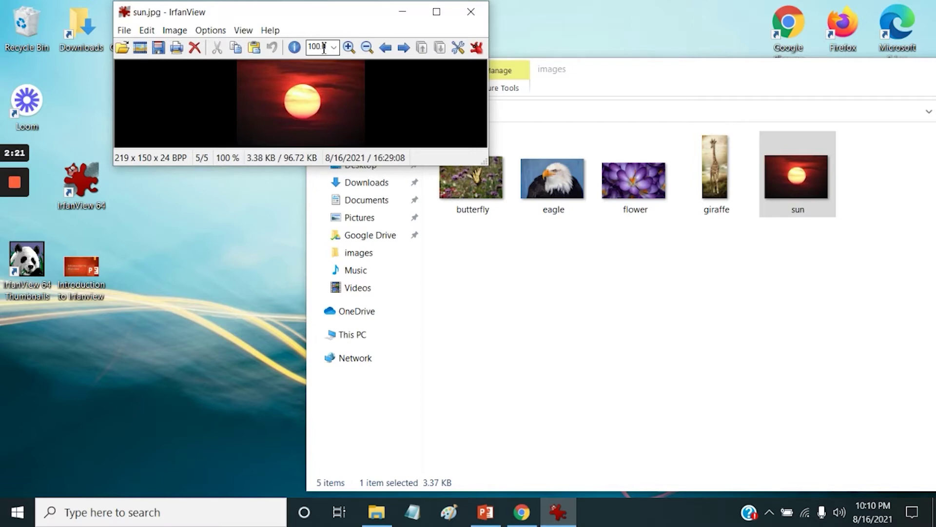
click(367, 47)
click(367, 47)
click(349, 47)
click(349, 47)
click(349, 47)
click(349, 47)
click(349, 47)
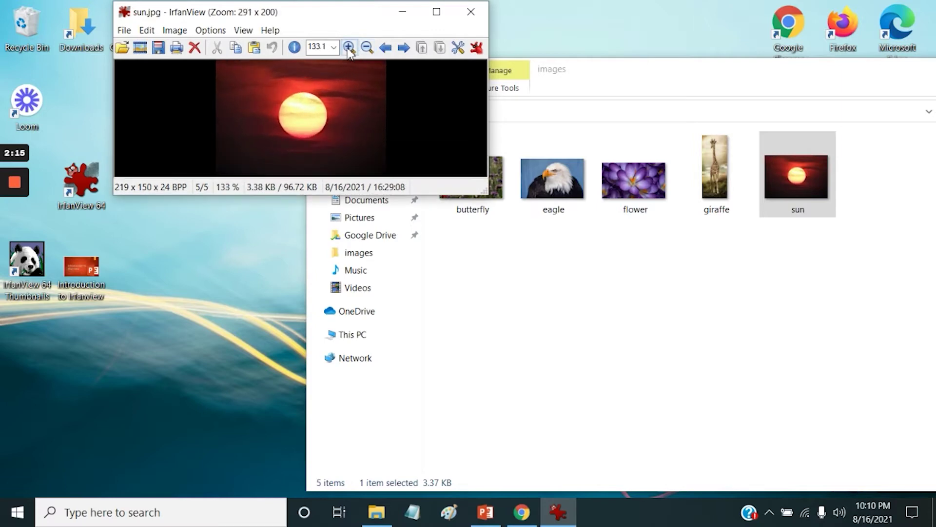
click(348, 47)
click(349, 48)
click(348, 47)
click(348, 47)
- Enlarge the sun picture to the preset 500 % zoom, and raise it to a custom 555 %
click(334, 49)
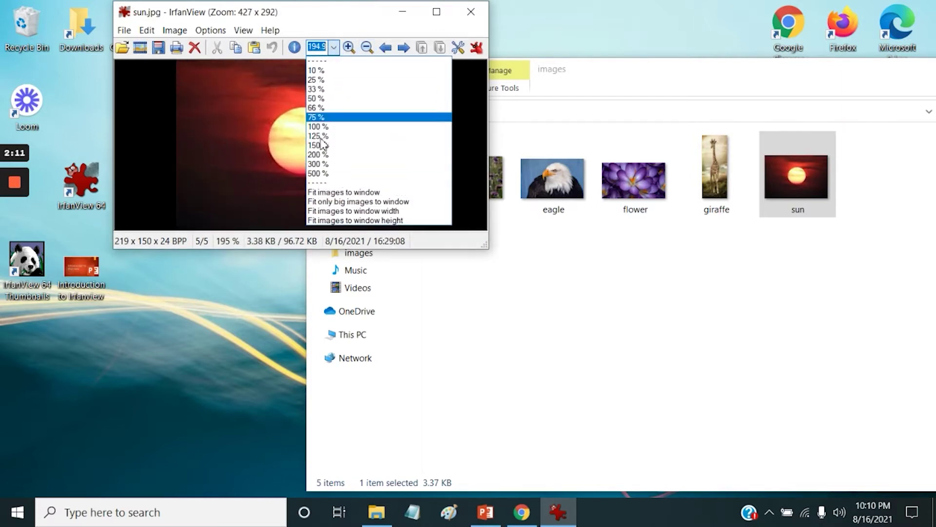
click(323, 173)
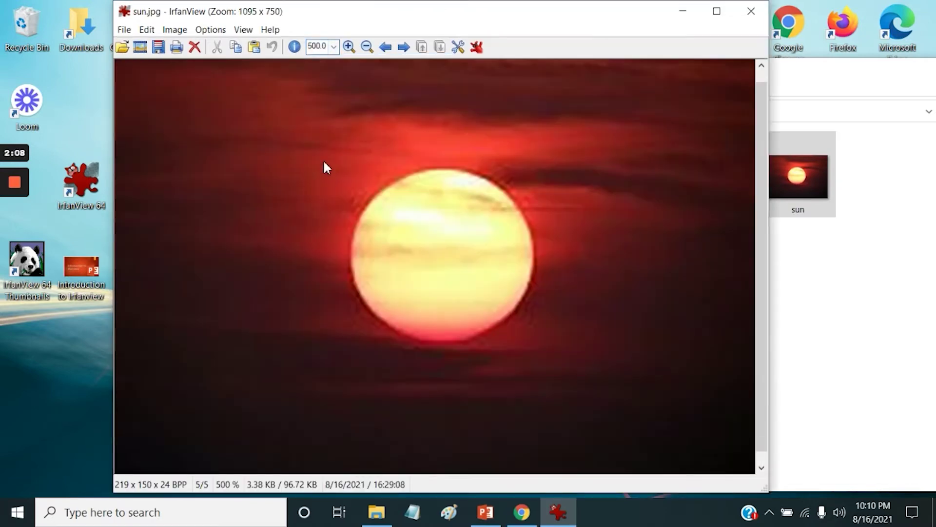
double_click(322, 45)
text(555)
key(Return)
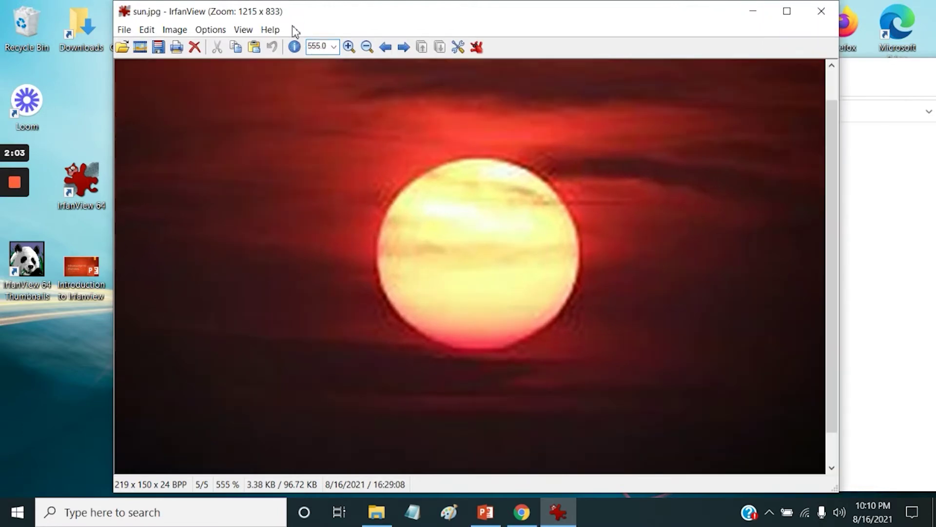
- Try to browse past the sun picture without switching folders, and go back through the images to the butterfly picture
click(402, 47)
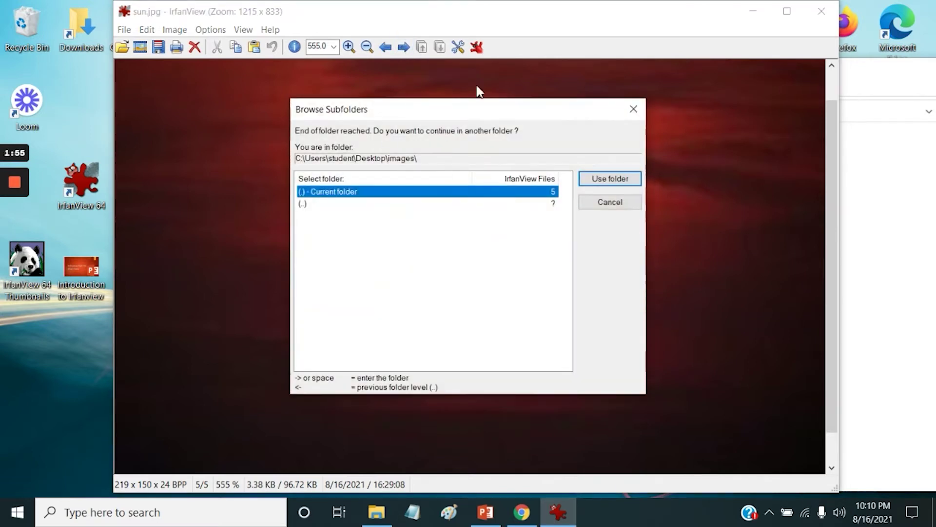
click(633, 109)
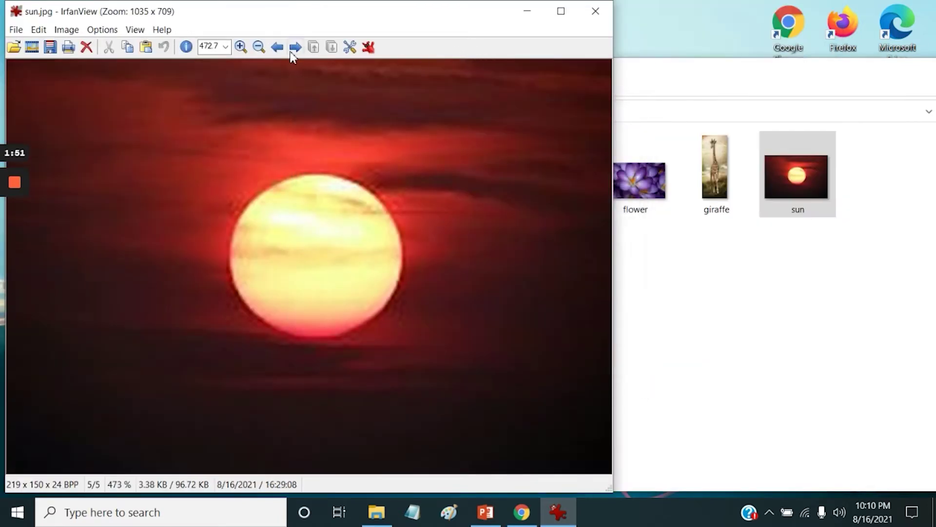
click(278, 47)
click(278, 47)
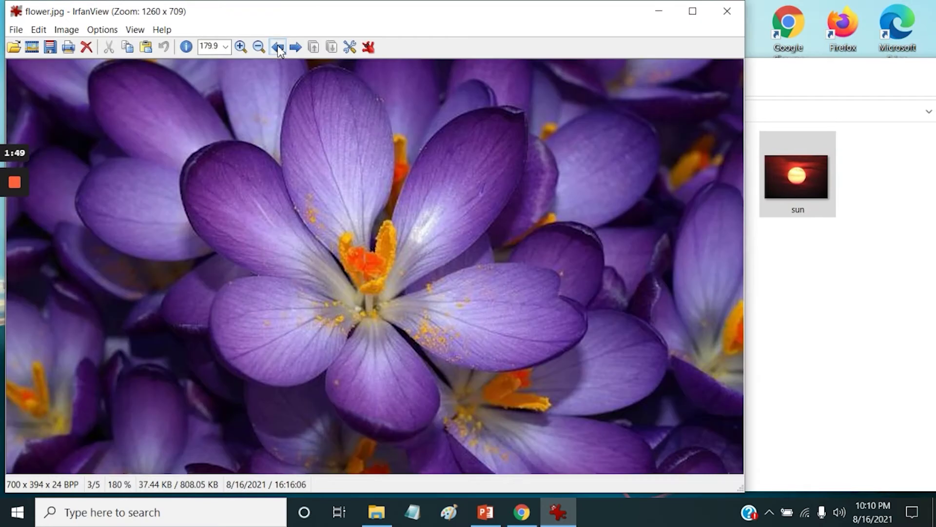
click(277, 47)
click(278, 48)
- Review the settings pages from Start / Exit options to Browsing / Editing and the About IrfanView information, changing nothing
drag(310, 15, 408, 16)
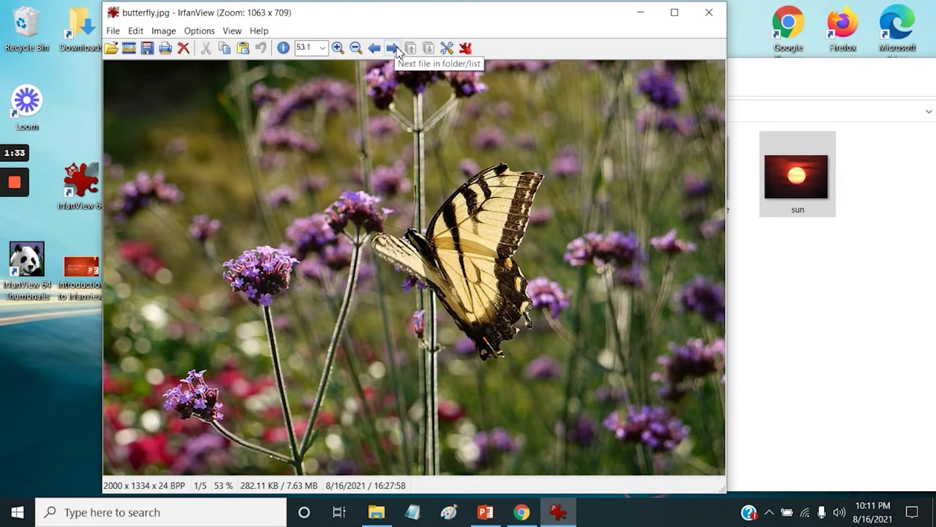
click(446, 48)
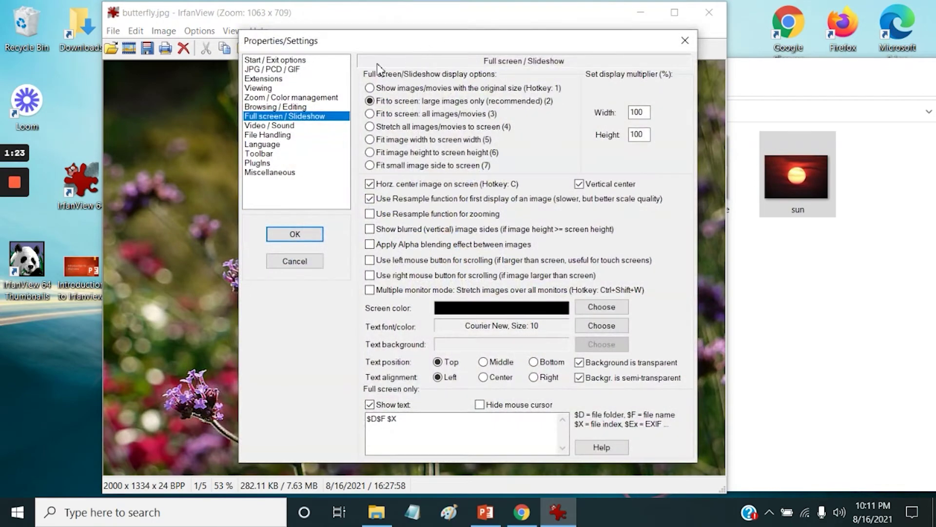
click(287, 60)
click(282, 70)
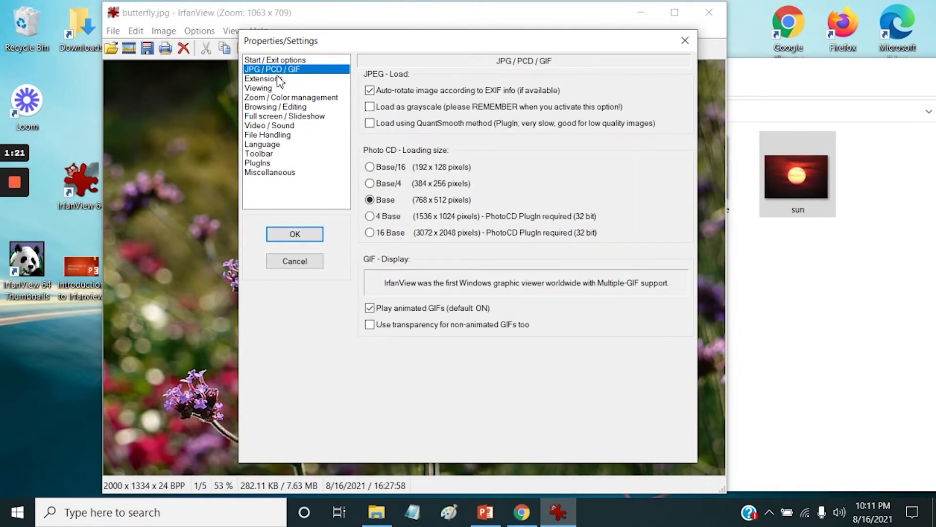
click(276, 79)
click(277, 88)
click(279, 98)
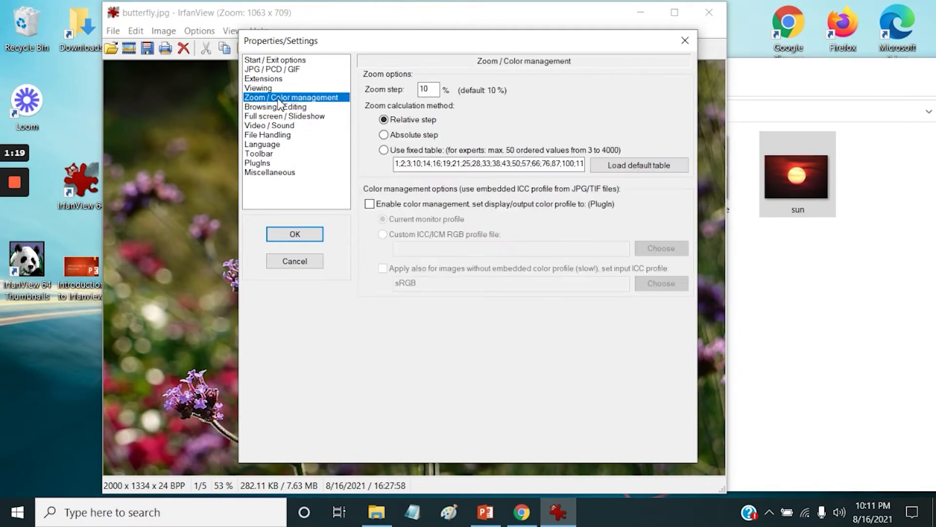
click(280, 107)
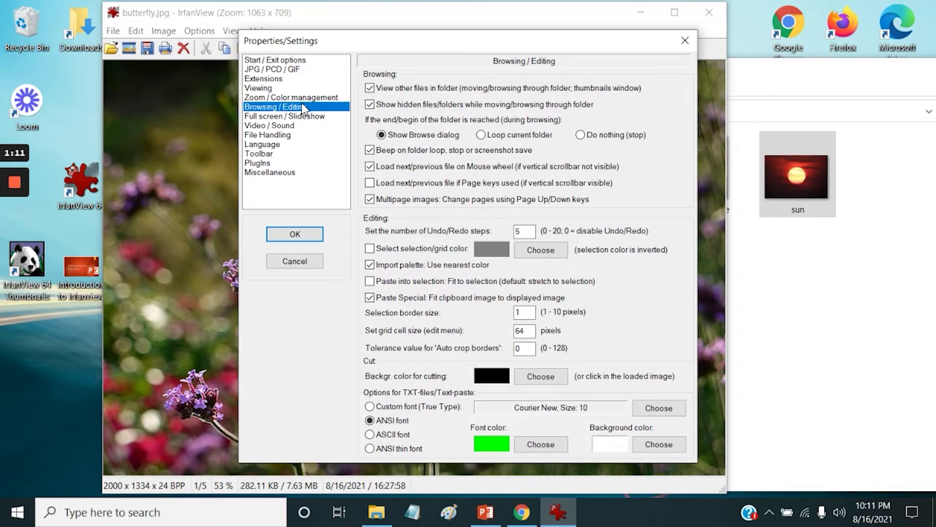
click(685, 41)
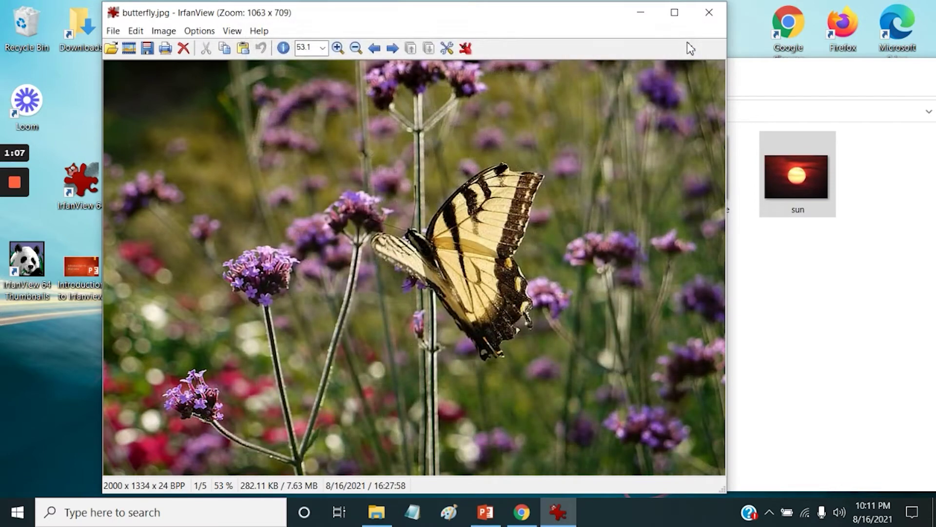
click(465, 48)
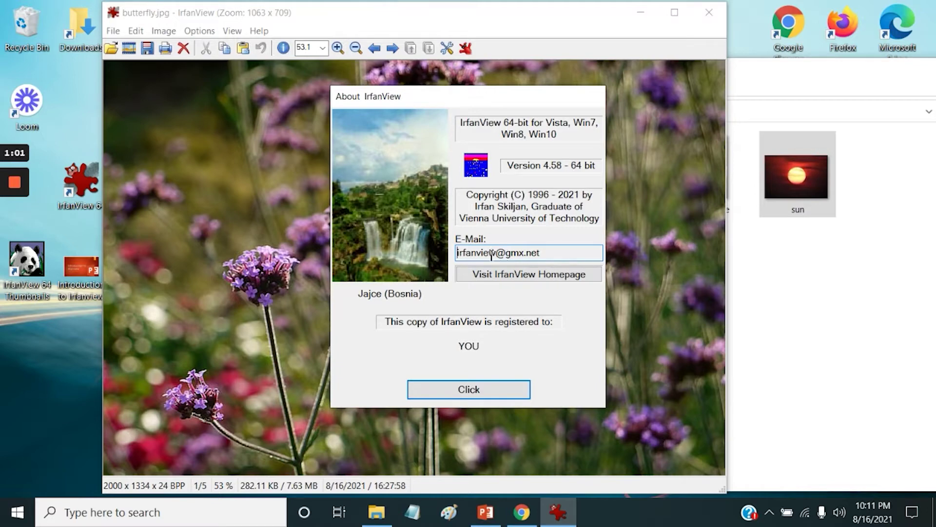
click(463, 391)
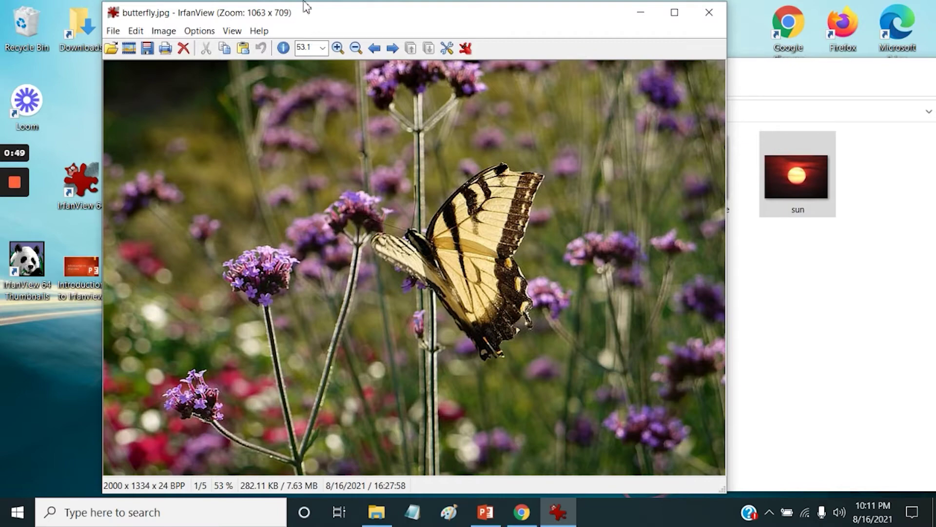
- Browse forward from the butterfly to the giraffe picture, and move the viewer window away from the screen edge
click(374, 47)
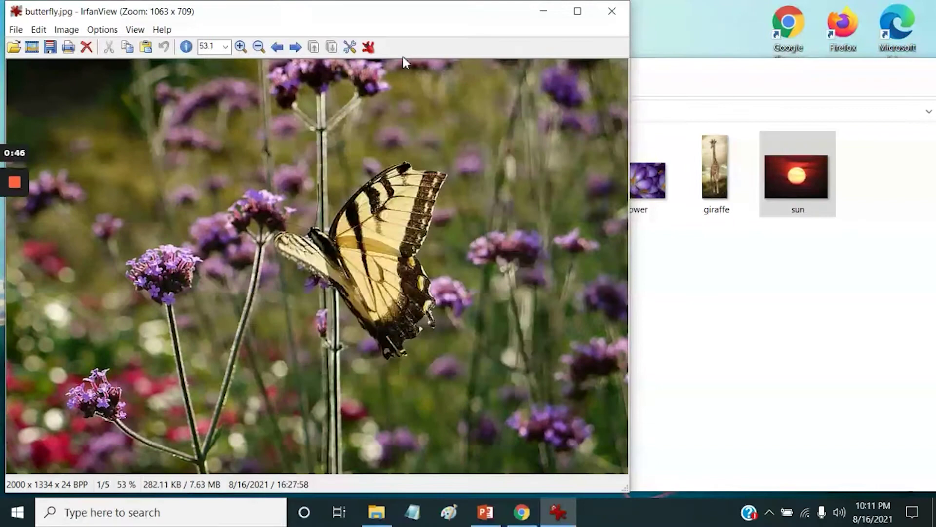
click(300, 48)
click(300, 48)
click(299, 48)
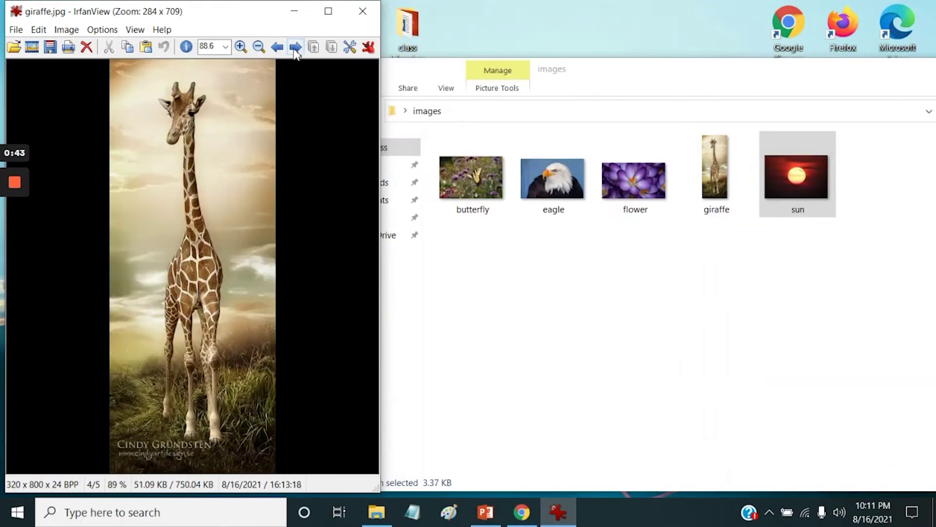
drag(268, 22, 416, 28)
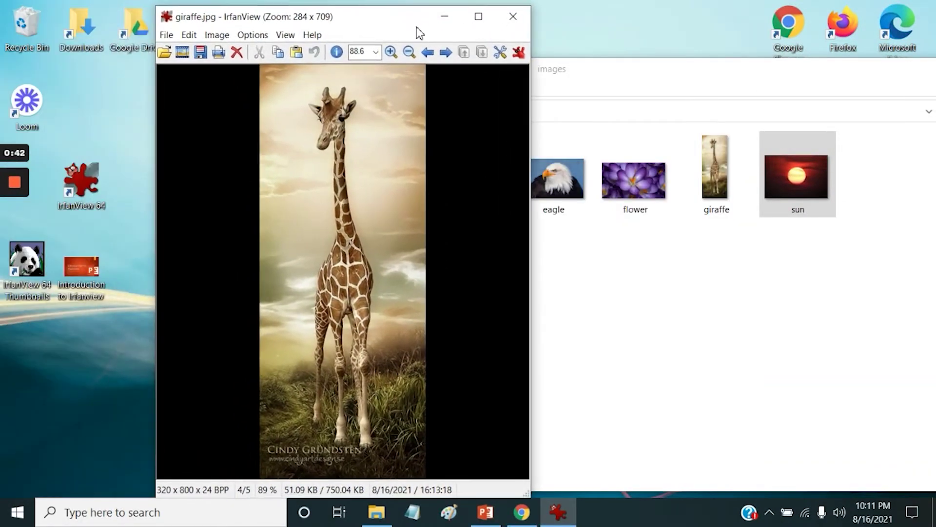
- Review the window-mode display options without choosing one, and maximize the viewer window
click(286, 35)
mouse_move(307, 128)
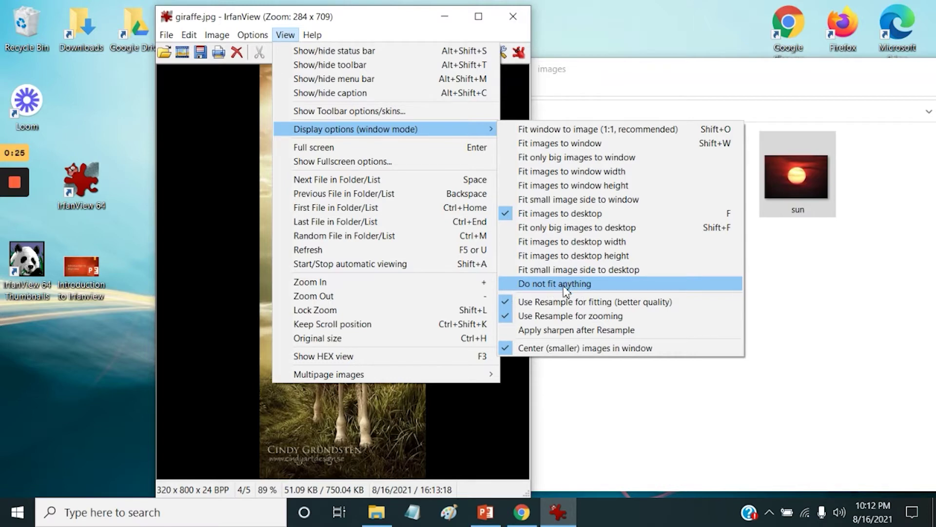
click(401, 31)
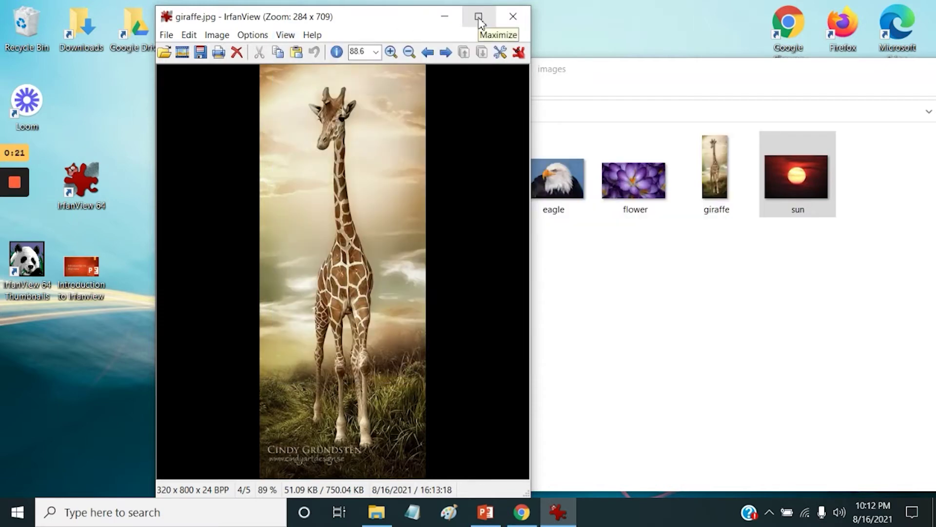
click(479, 18)
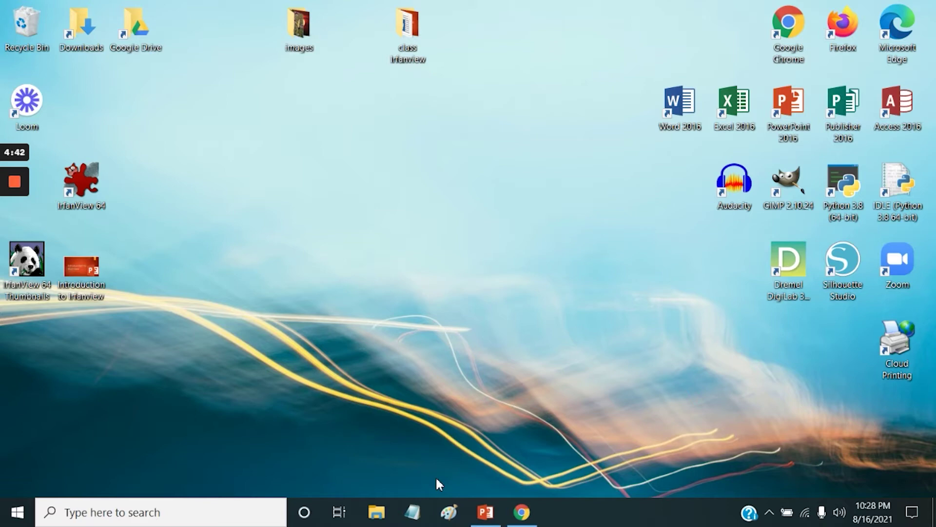
- Open the desktop's images folder and view its butterfly picture in the default viewer
click(302, 23)
double_click(302, 23)
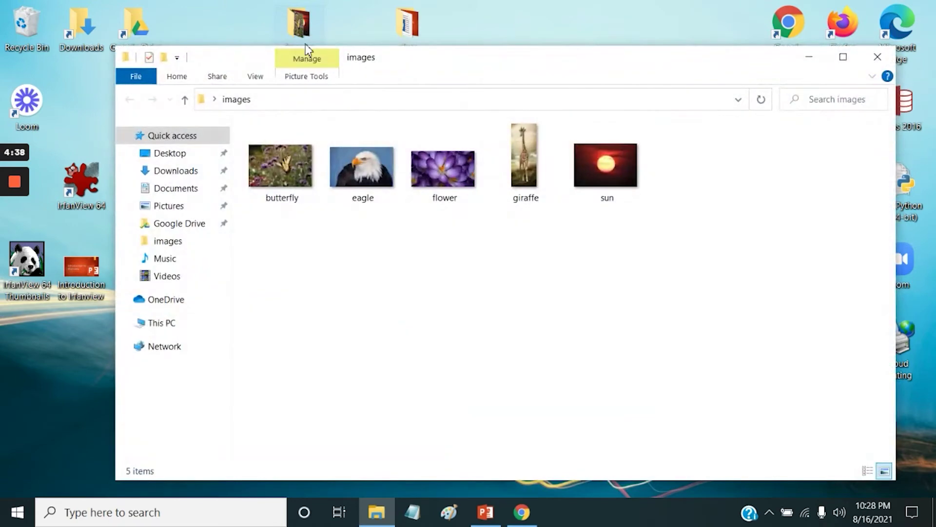
click(290, 170)
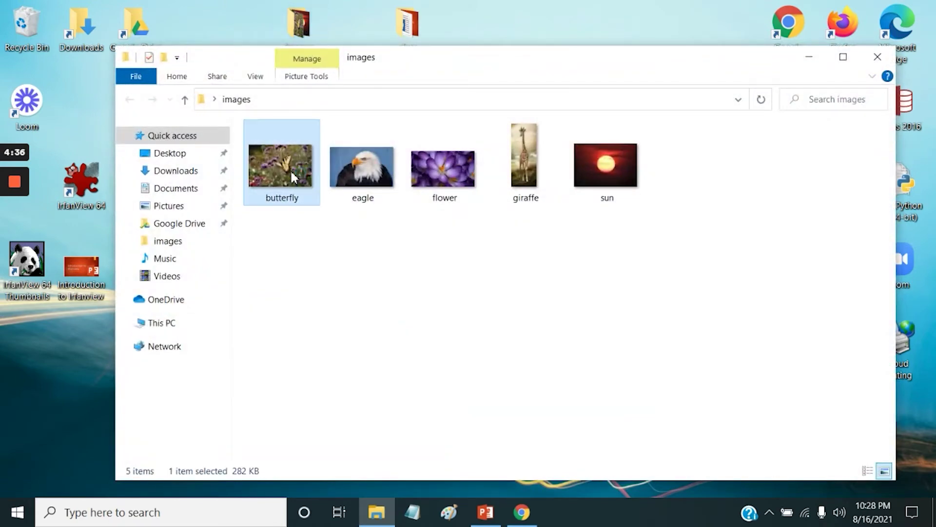
double_click(291, 176)
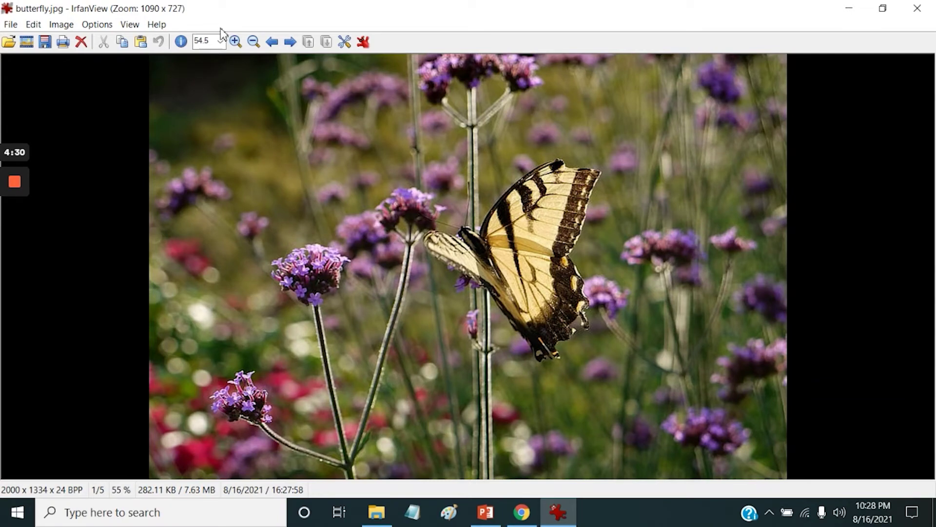
- Browse forward two pictures from the butterfly to the flower, and return to the butterfly
click(291, 42)
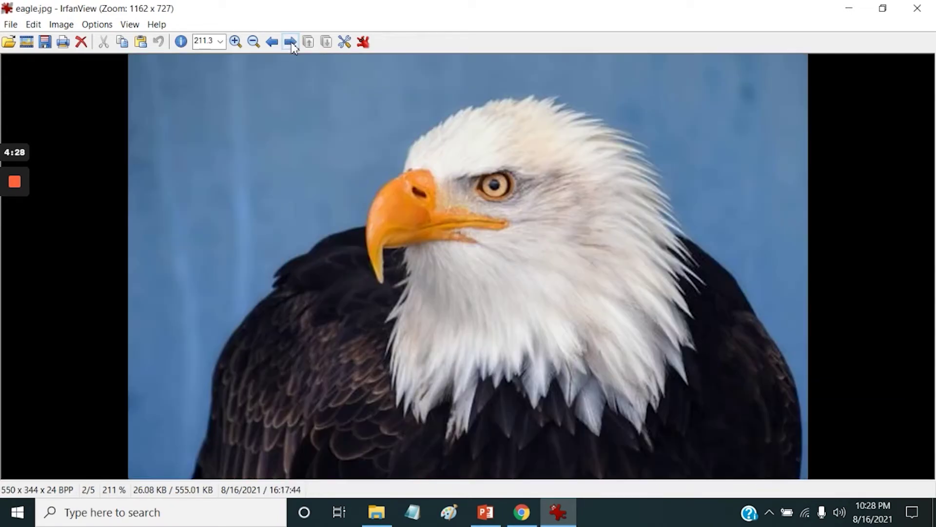
click(290, 42)
click(273, 41)
click(273, 42)
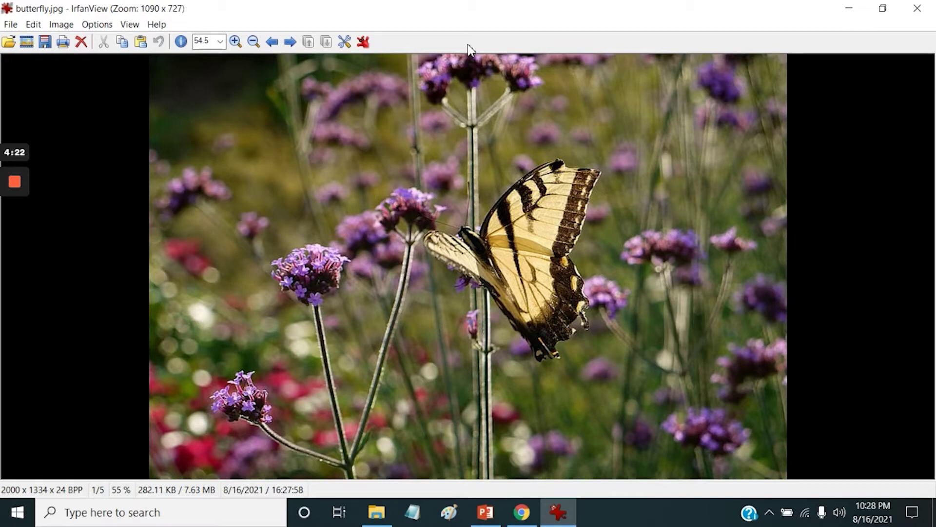
- Repeat the round trip to the flower picture, try to go back before the first picture, and cancel switching folders
key(Right)
key(Right)
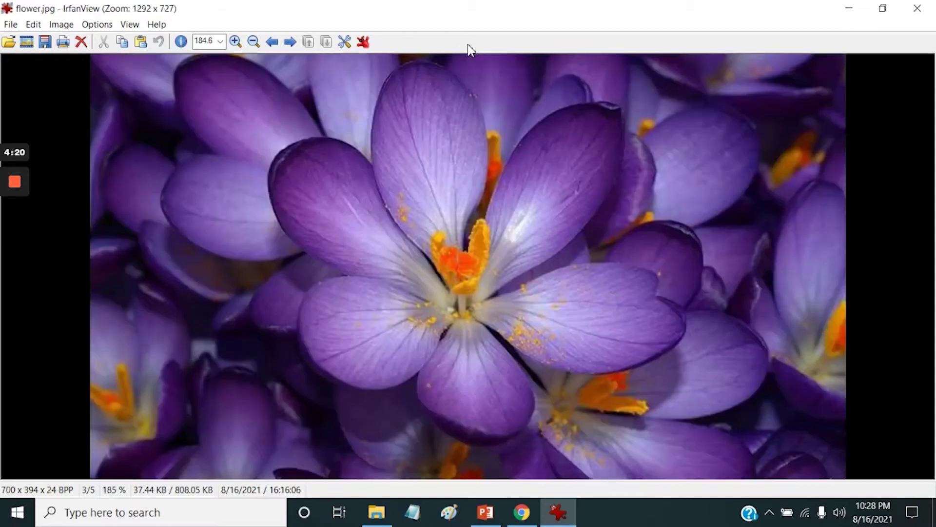
key(Left)
key(Left)
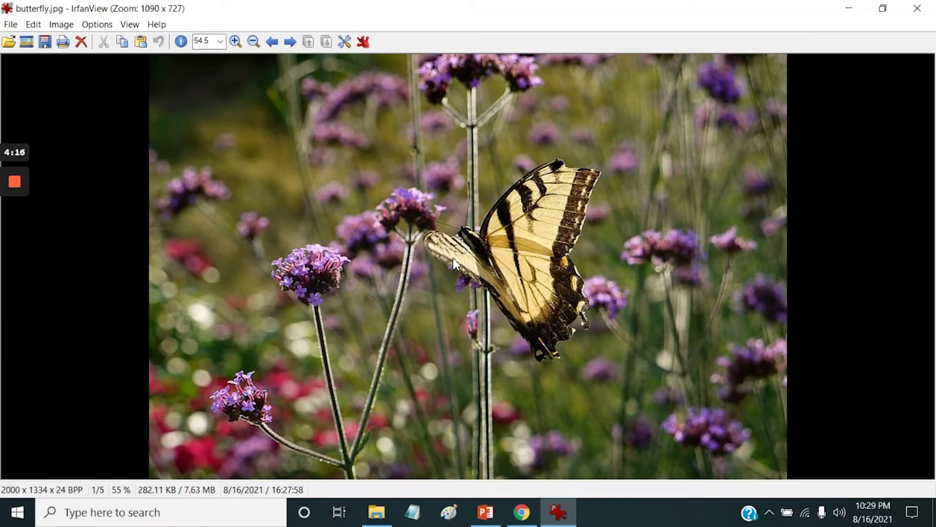
key(Left)
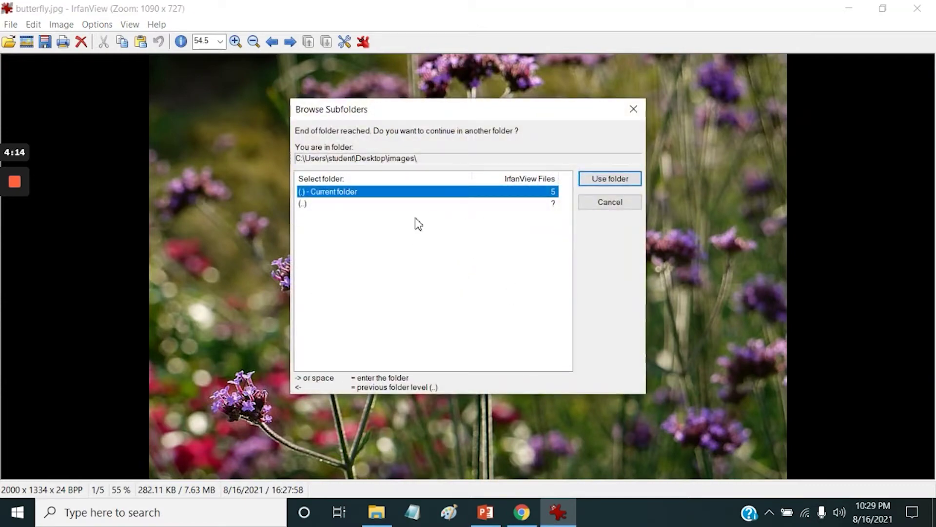
click(615, 204)
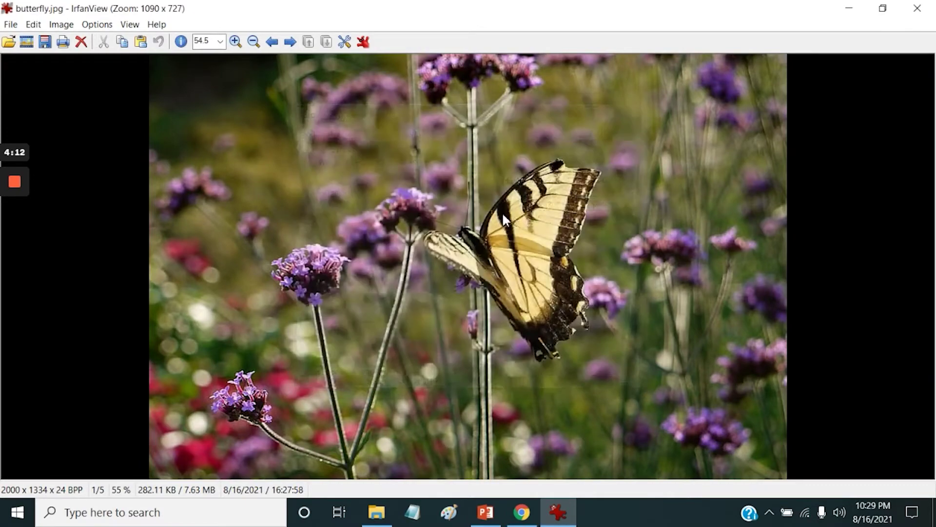
- Browse forward three pictures from the butterfly to the giraffe
key(Right)
key(Right)
key(Right)
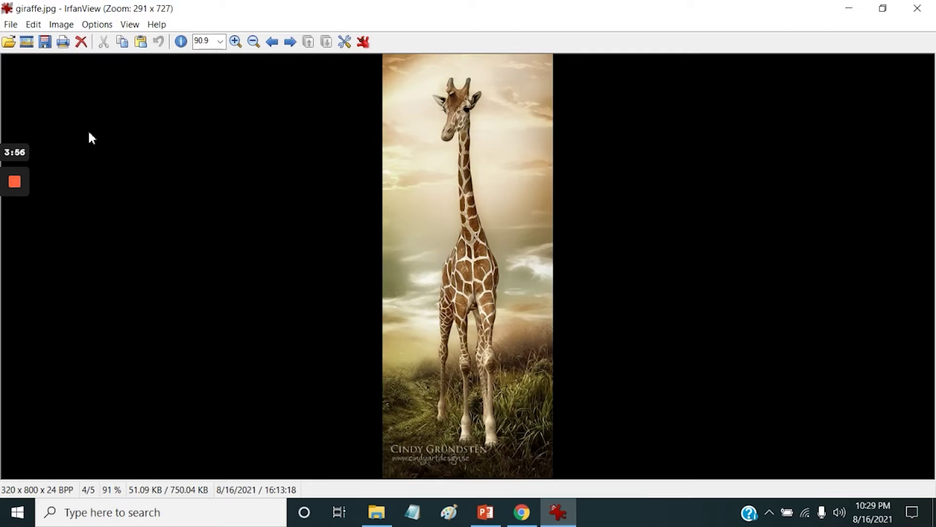
- View the giraffe picture in full screen, browse back two pictures and forward to the giraffe again, and leave full screen
key(Return)
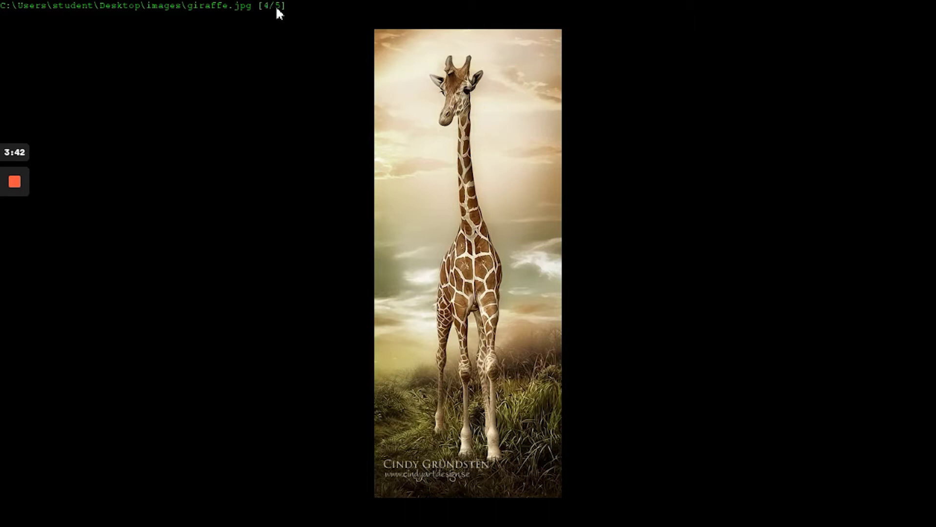
key(Left)
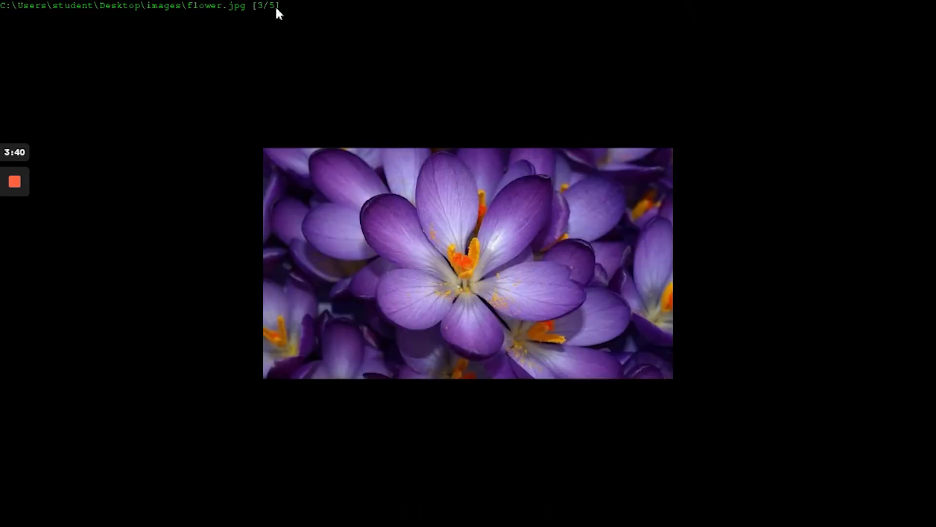
key(Left)
key(Right)
key(Right)
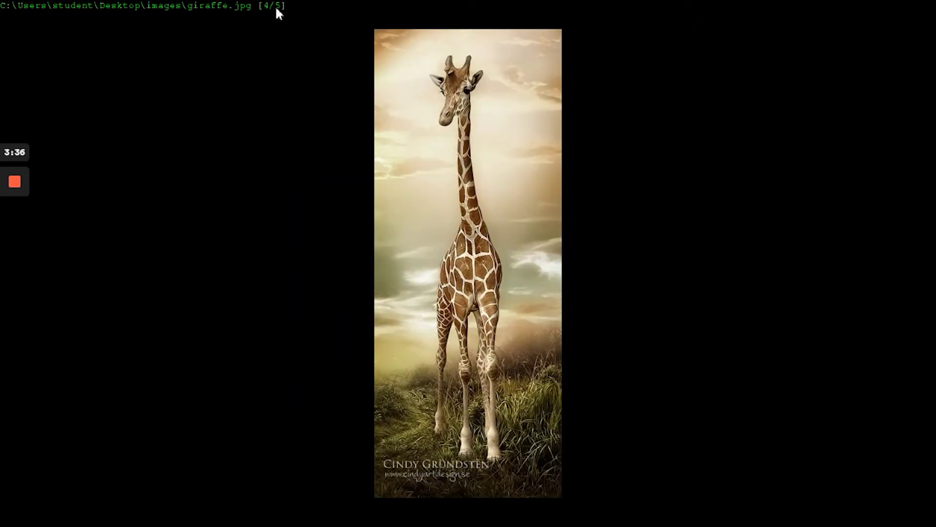
key(Return)
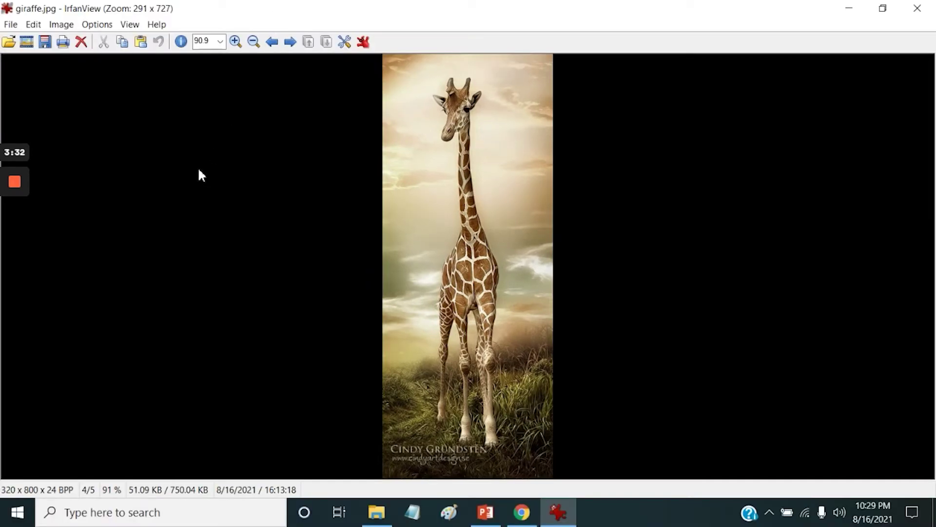
- Open the giraffe picture's print settings, compare portrait and landscape orientation, and enable Auto-rotate
click(9, 25)
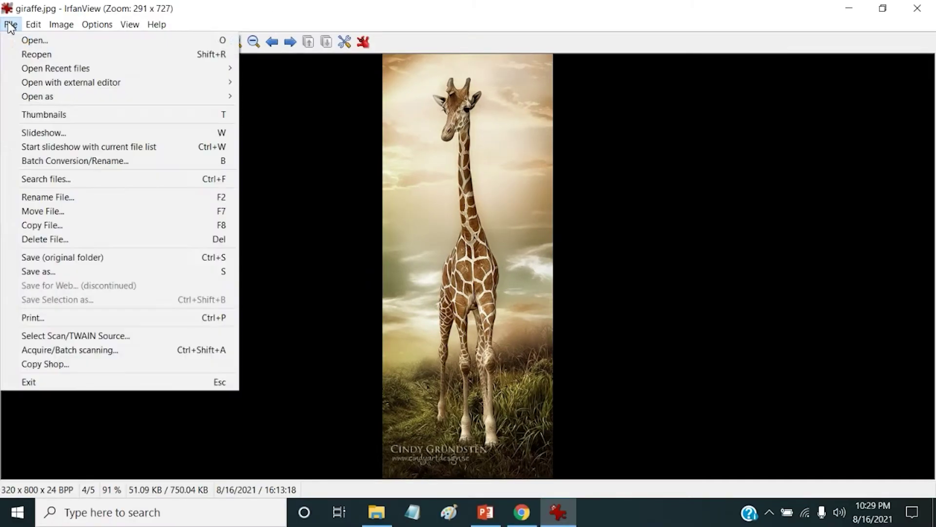
click(50, 317)
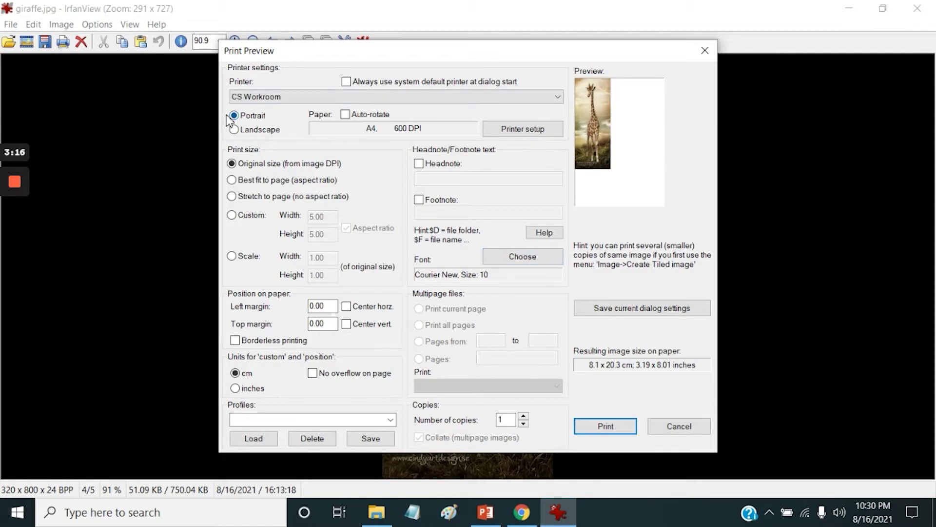
click(235, 131)
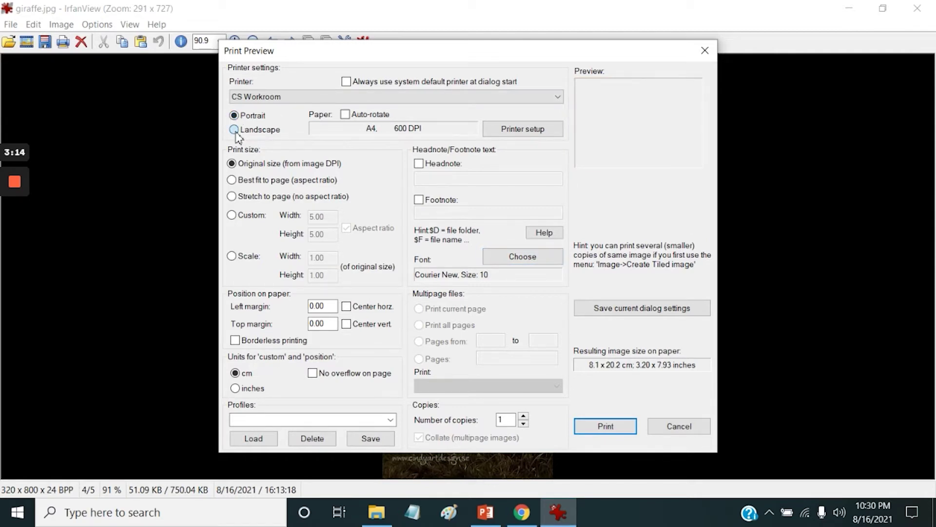
click(234, 115)
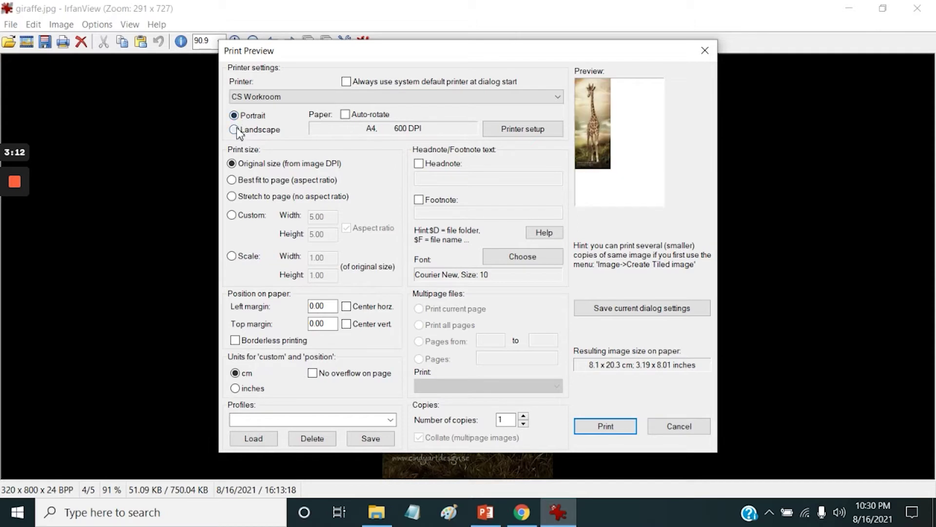
click(234, 130)
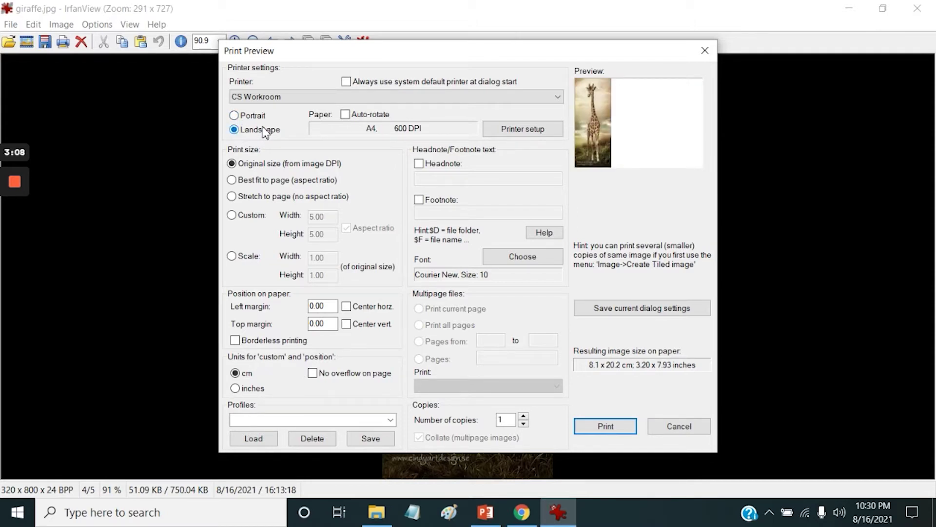
click(346, 115)
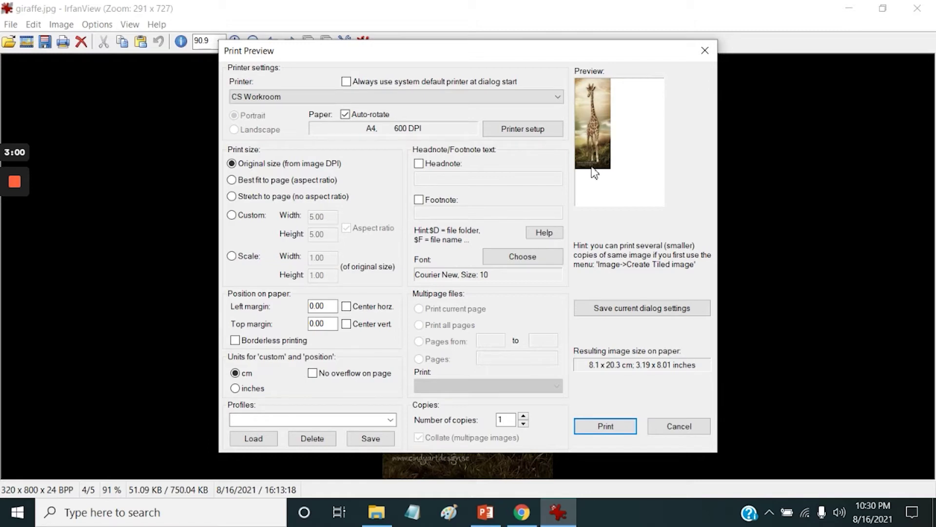
- Compare the best-fit and stretch-to-page print sizes, keep best fit, check the margin, profile and printer choices, and cancel printing
click(231, 180)
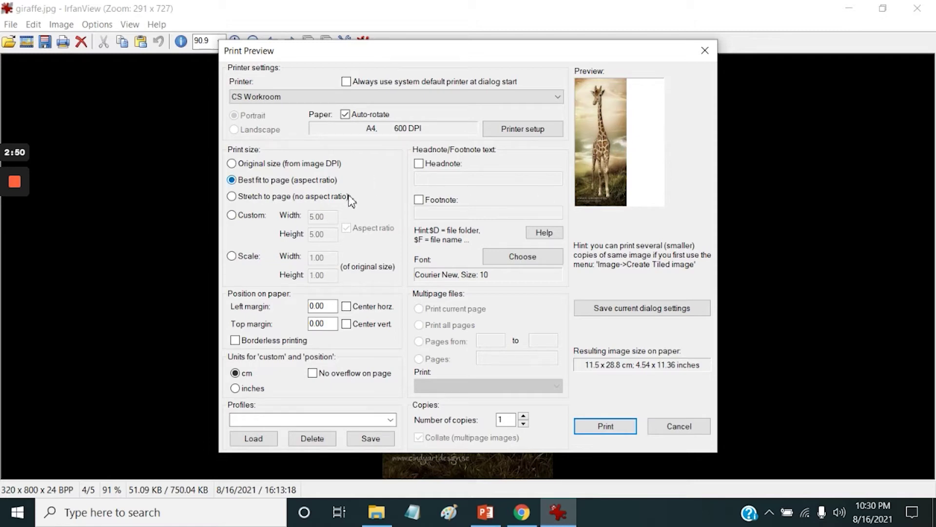
click(232, 198)
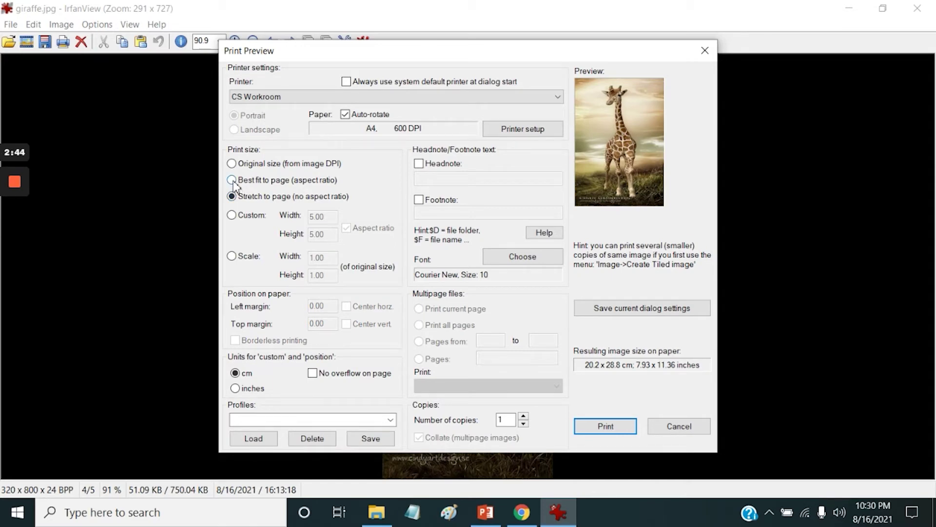
click(233, 181)
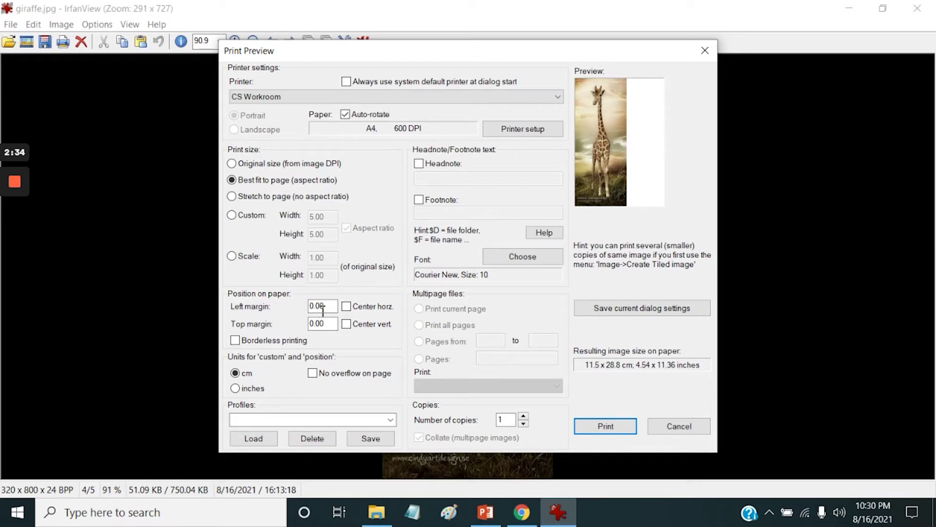
click(327, 326)
click(335, 421)
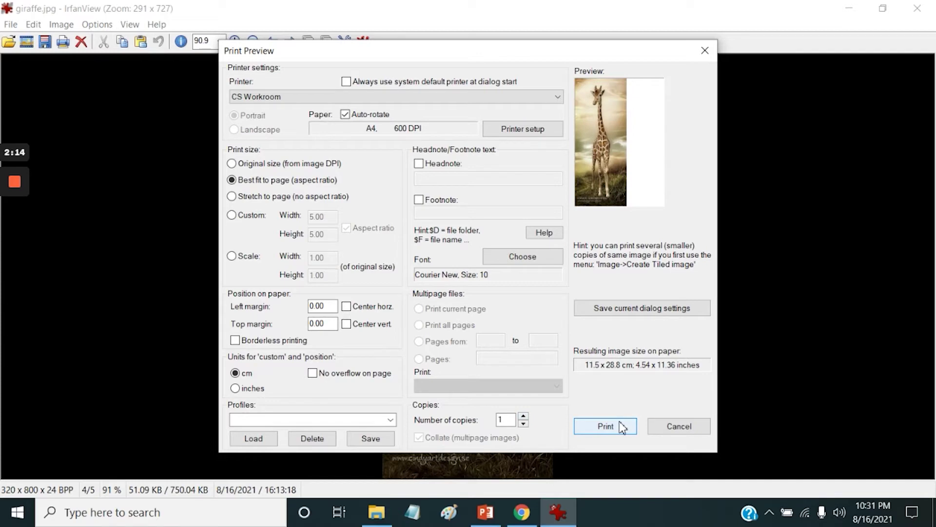
click(295, 97)
click(309, 108)
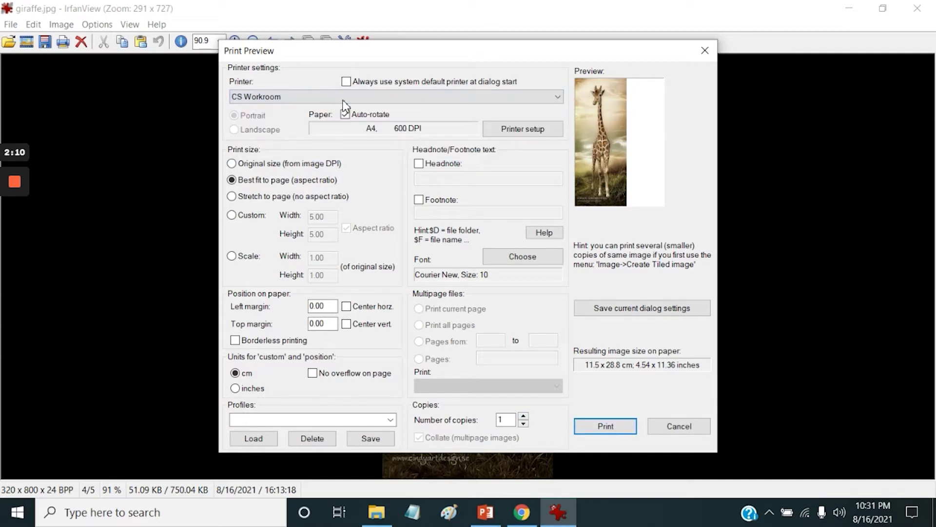
click(676, 431)
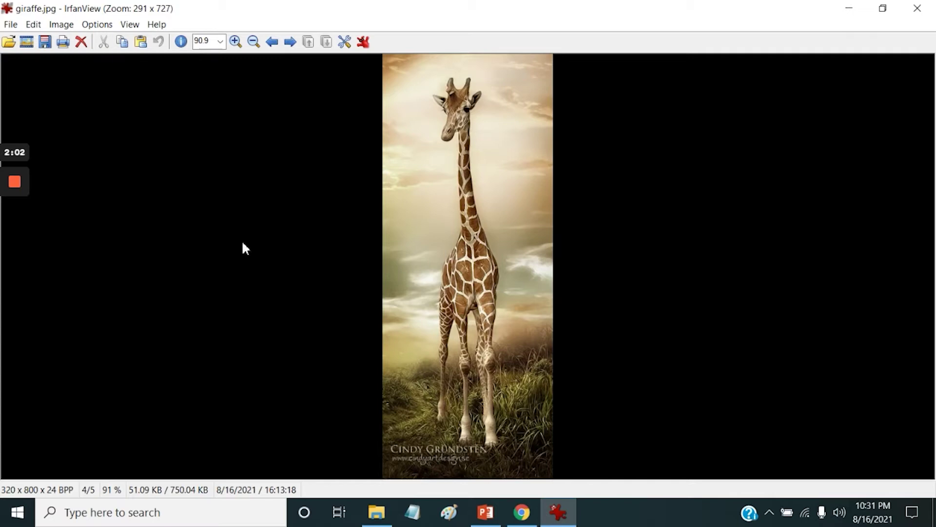
- Start setting up a slideshow and add all pictures from the desktop's images folder to it
click(27, 42)
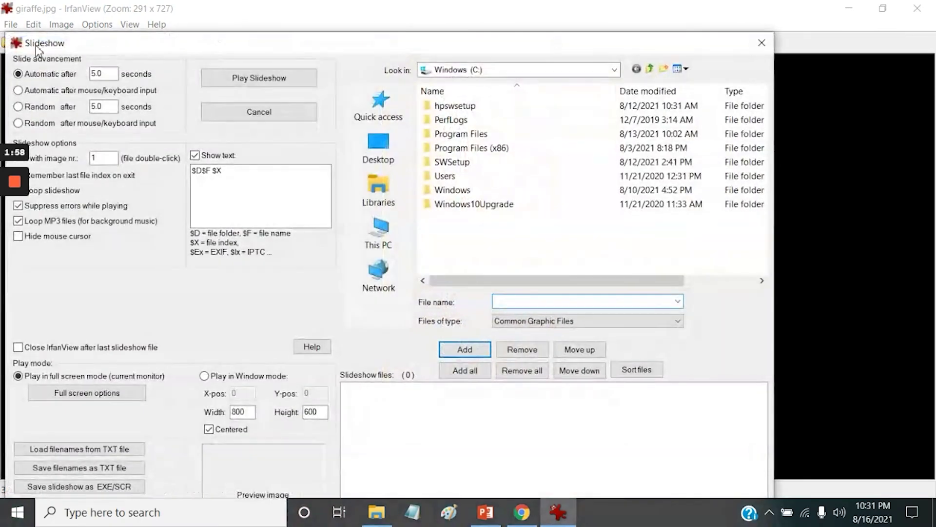
drag(225, 44, 279, 17)
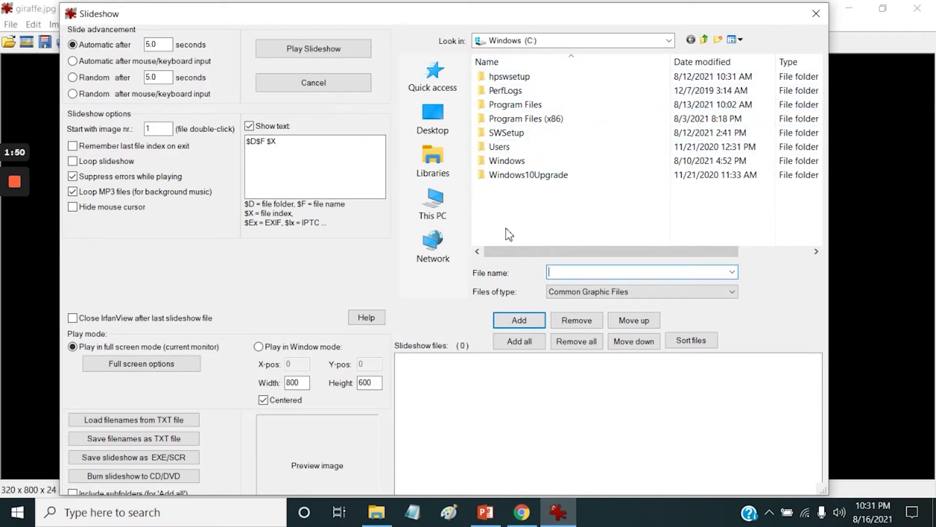
click(440, 213)
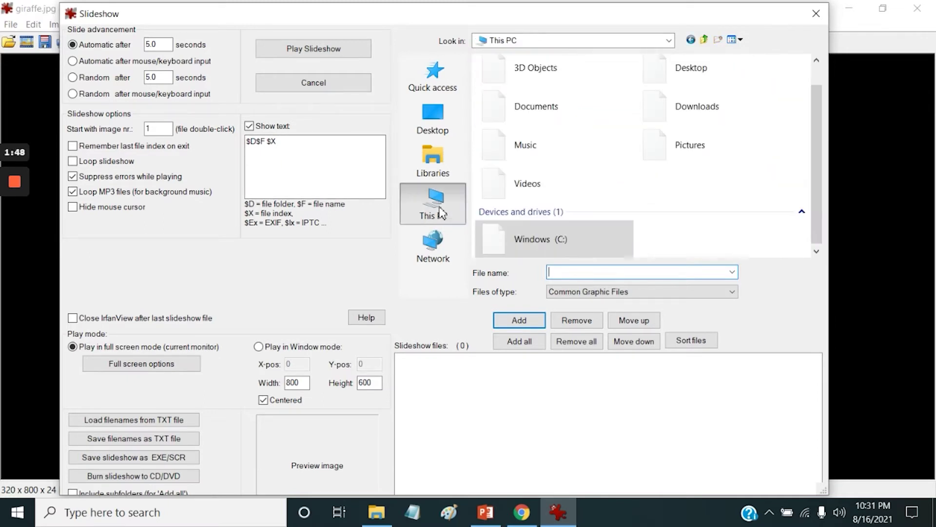
click(433, 125)
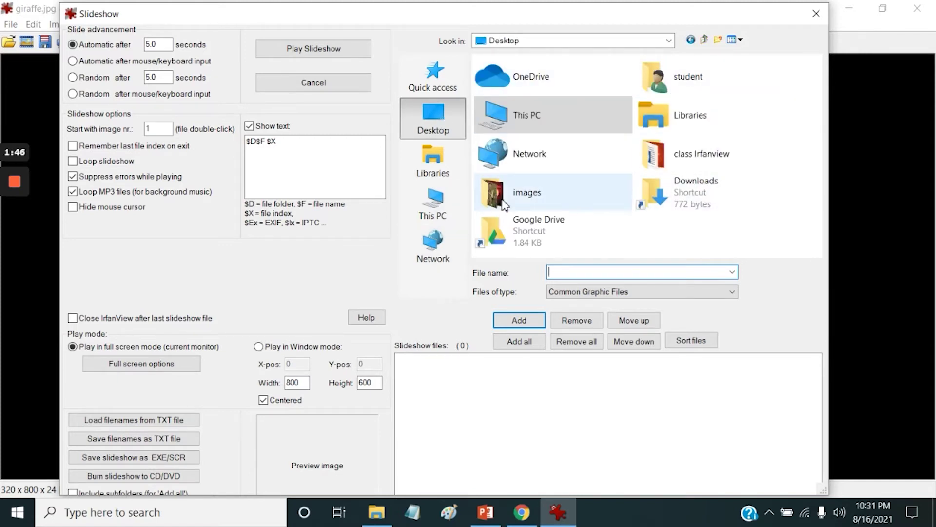
double_click(516, 195)
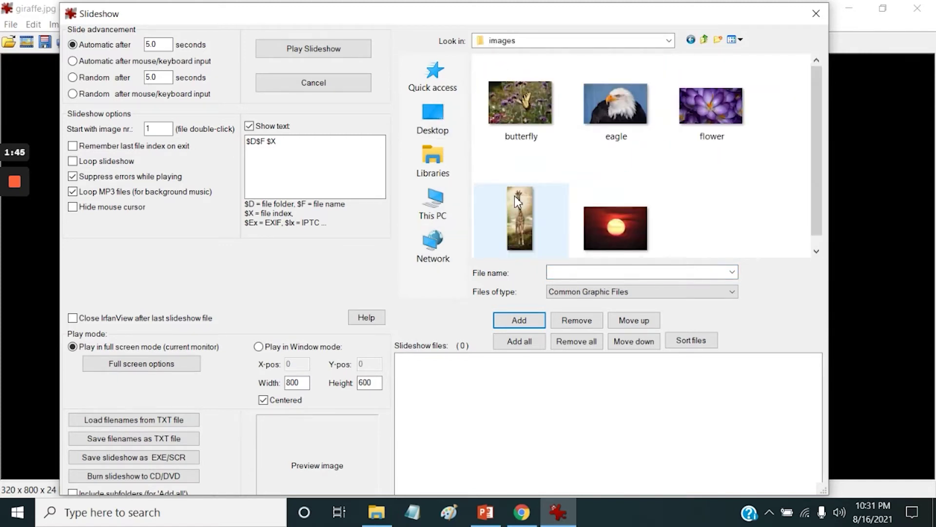
click(517, 100)
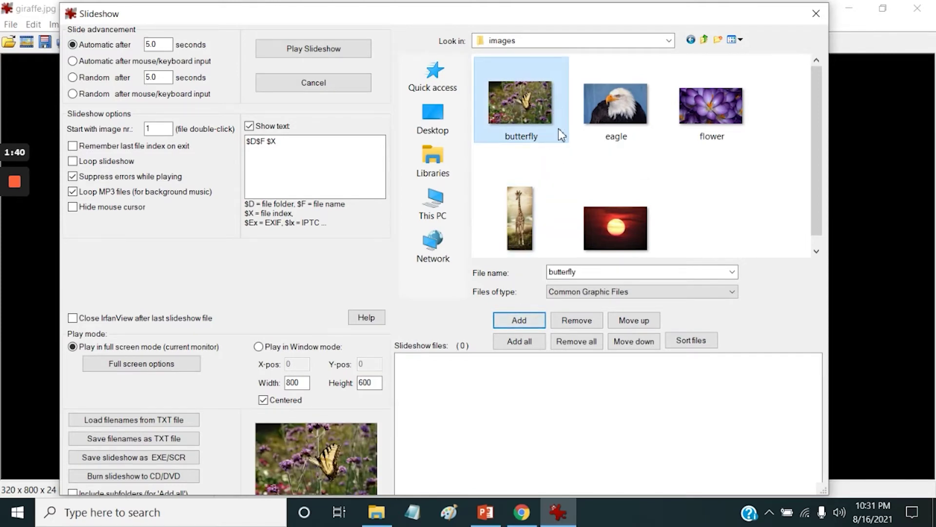
click(536, 320)
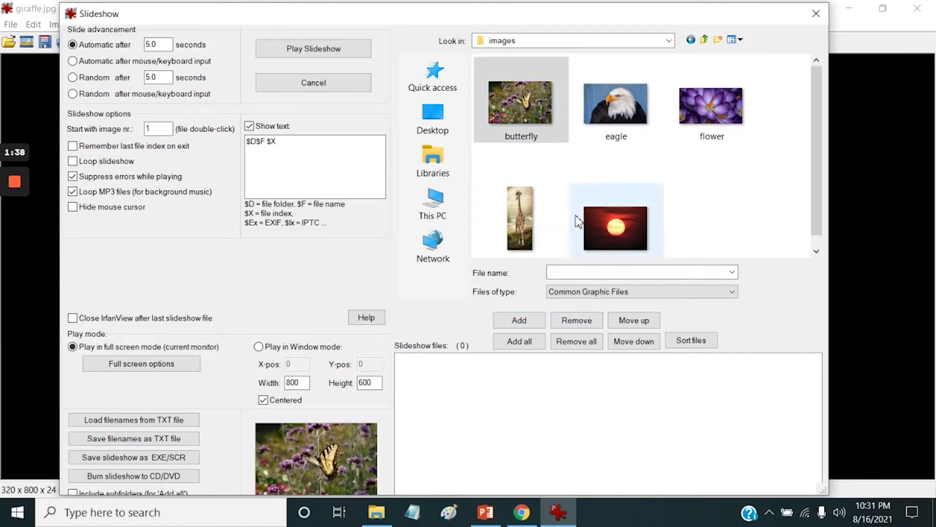
click(518, 341)
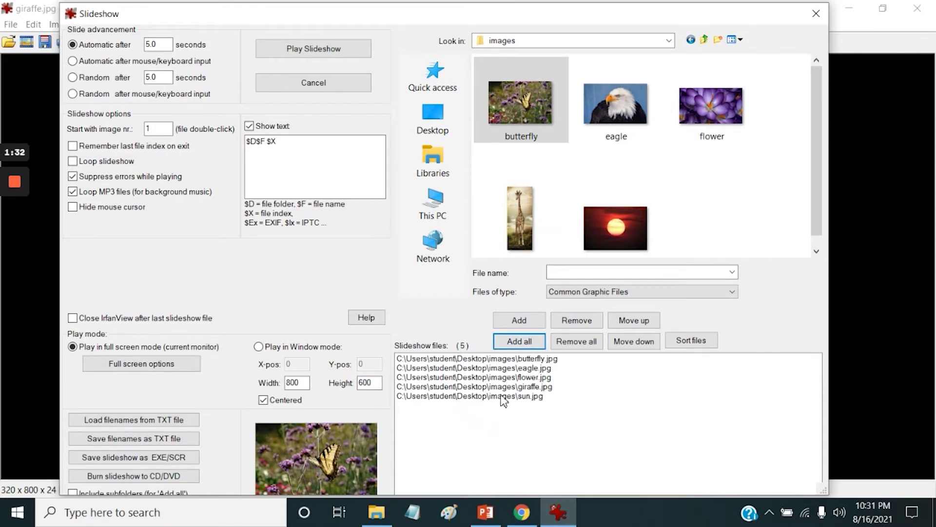
- Set the slideshow to advance automatically after 1 second, loop, and hide the mouse cursor
drag(423, 13, 439, 14)
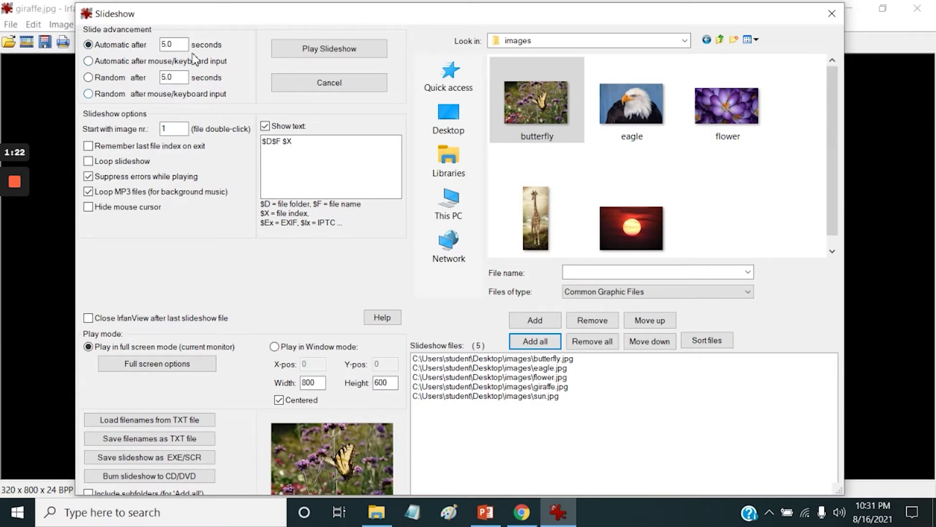
double_click(159, 45)
text(1)
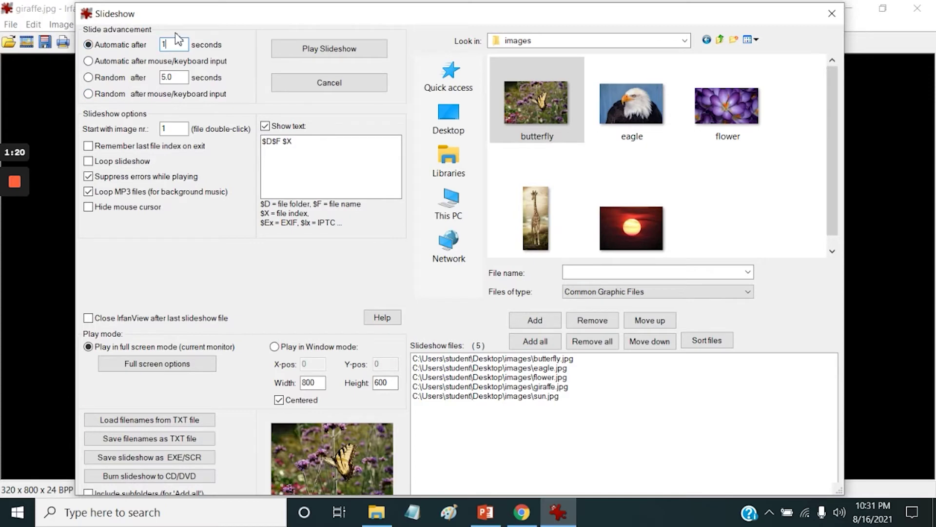
click(91, 161)
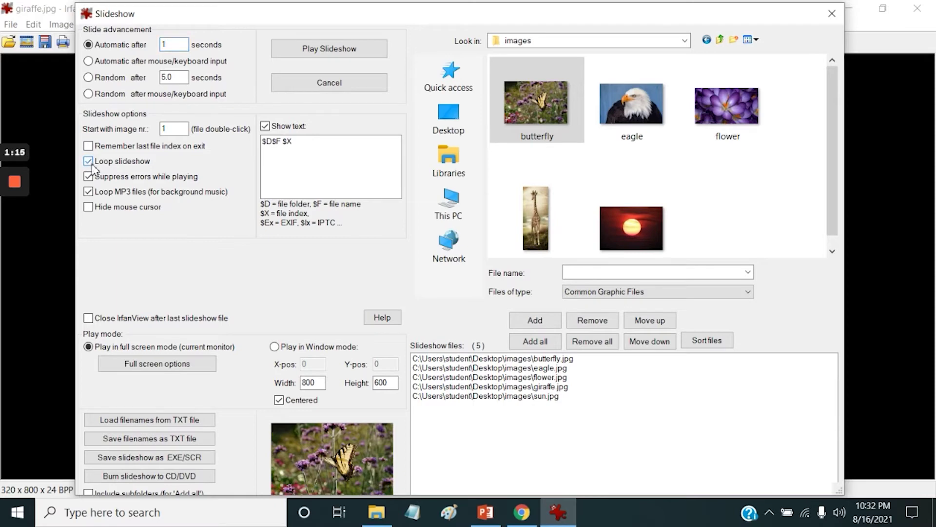
click(89, 208)
- Save the slideshow as a stand-alone EXE file named MySlideshow on the desktop, and close the slideshow setup
click(167, 458)
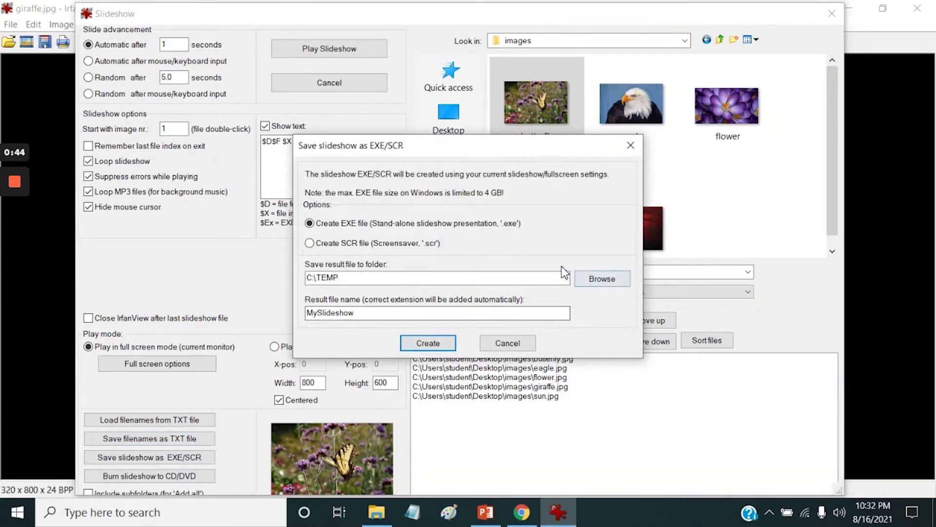
click(602, 278)
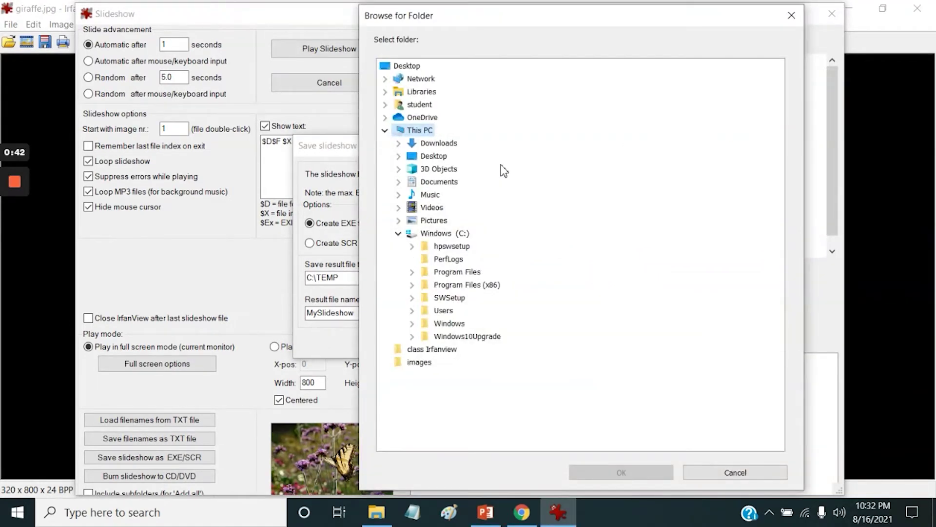
click(441, 158)
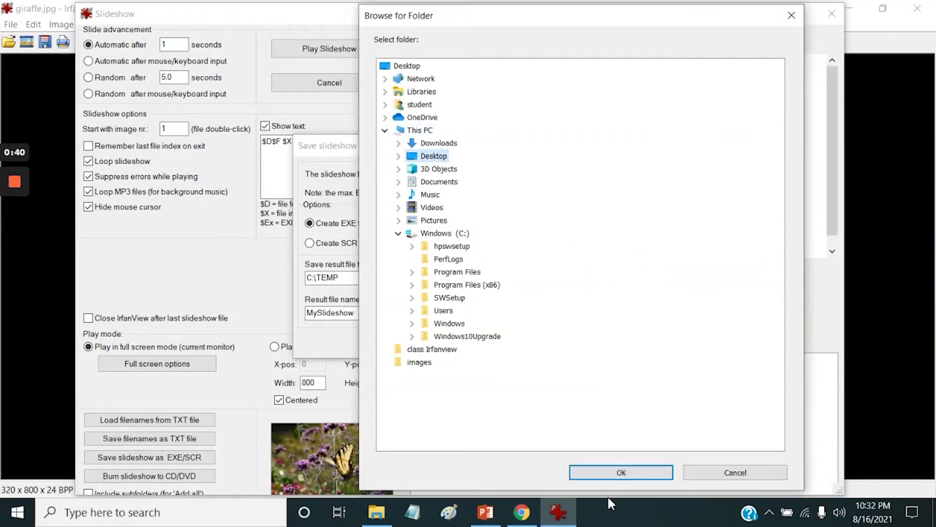
click(619, 472)
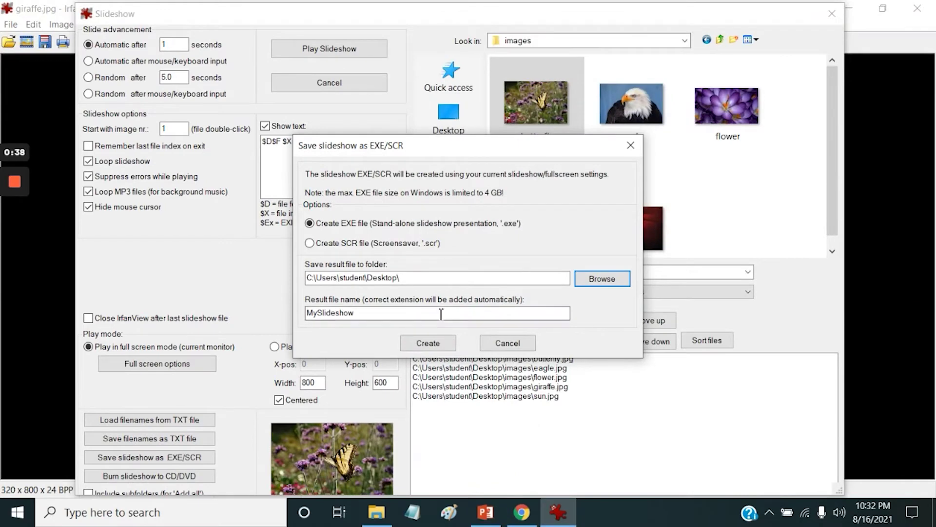
click(428, 342)
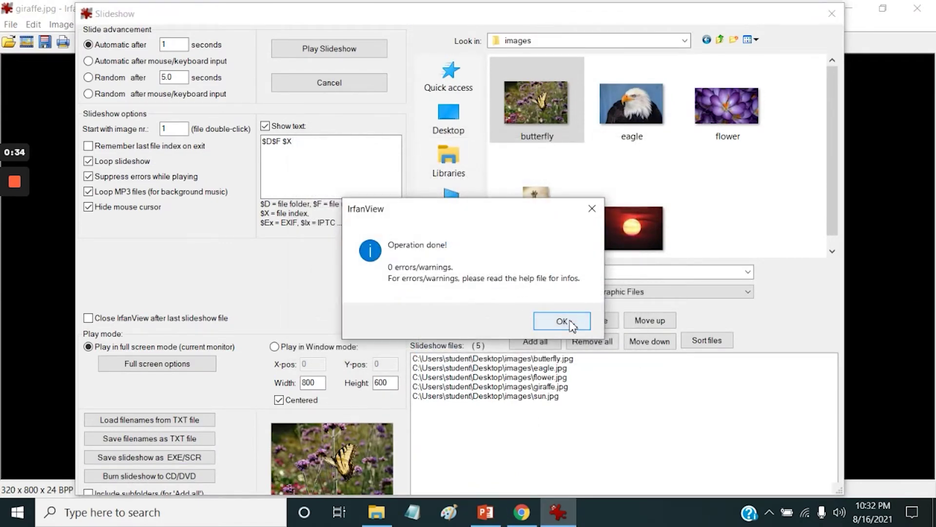
click(570, 322)
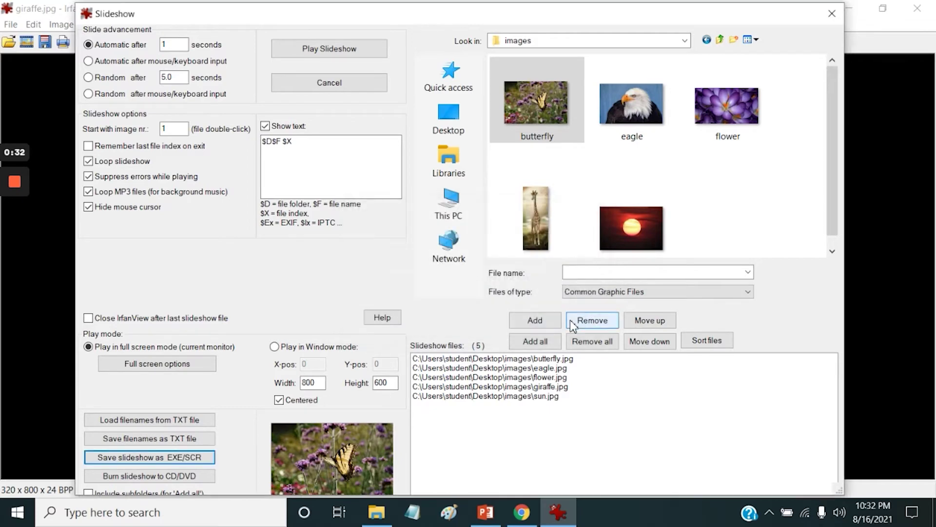
click(831, 19)
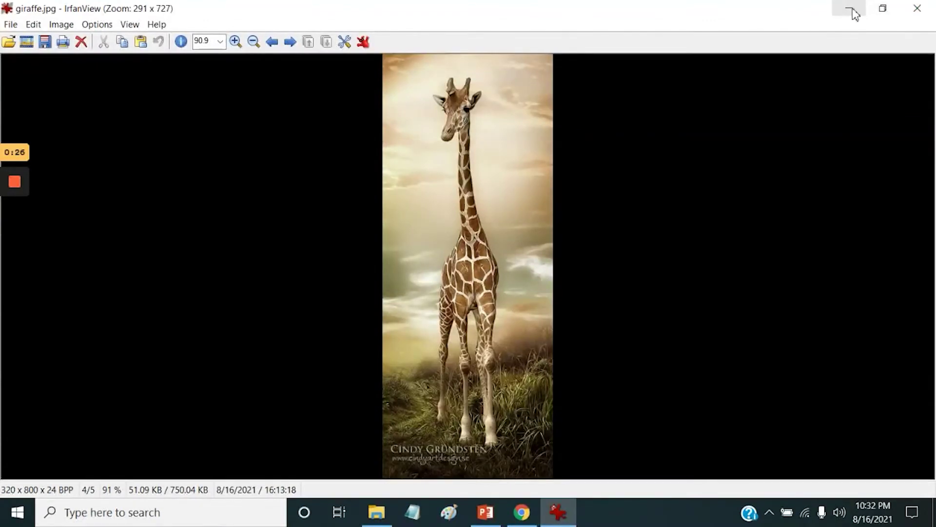
- Minimize the picture viewer, close the images folder, move MySlideshow to an open area of the desktop, and run it
click(854, 14)
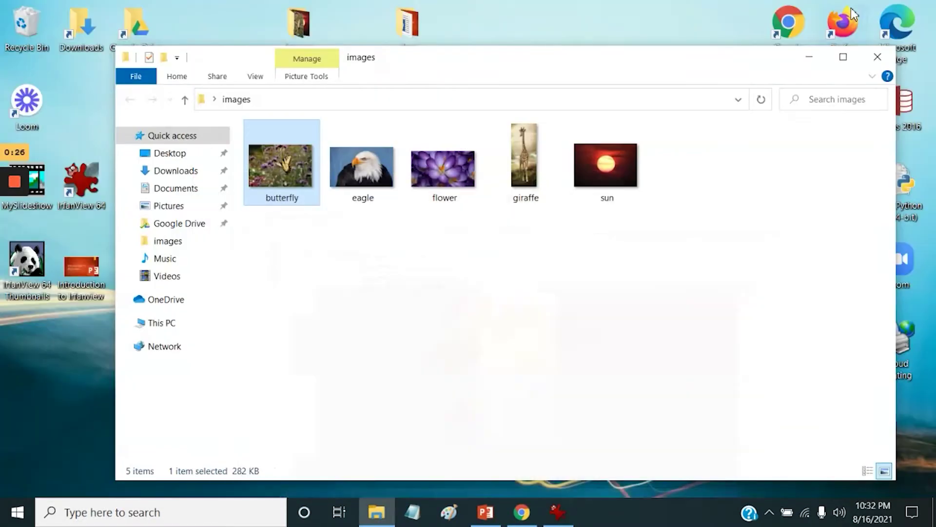
click(878, 59)
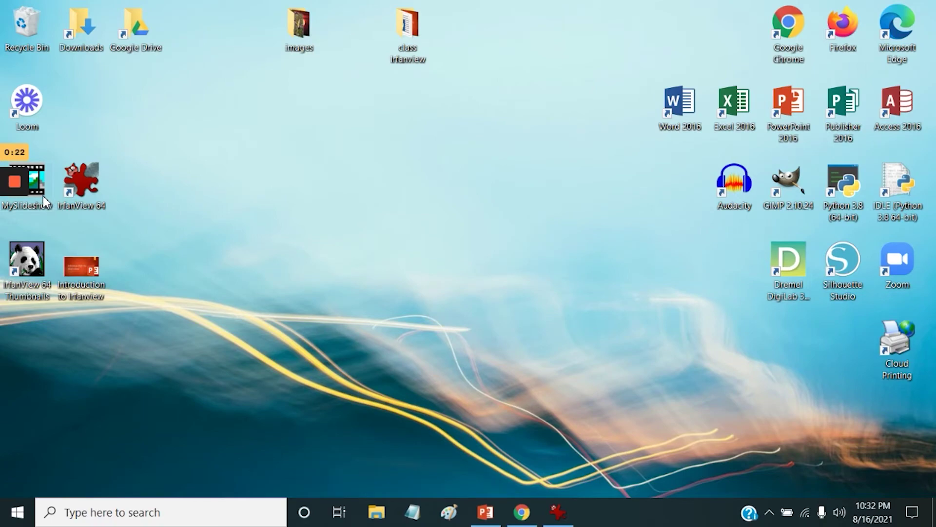
drag(49, 203, 439, 232)
double_click(400, 189)
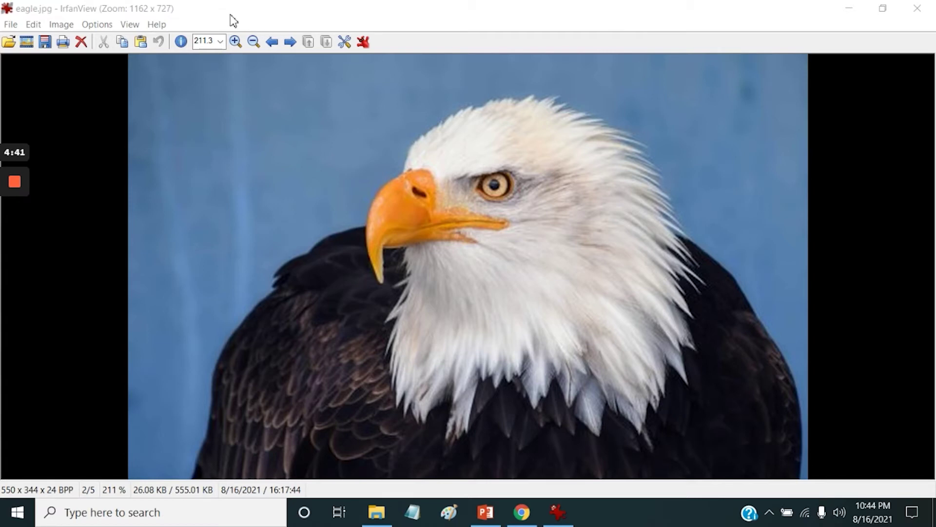
- Rotate the eagle picture counter-clockwise four times through a full turn
click(62, 29)
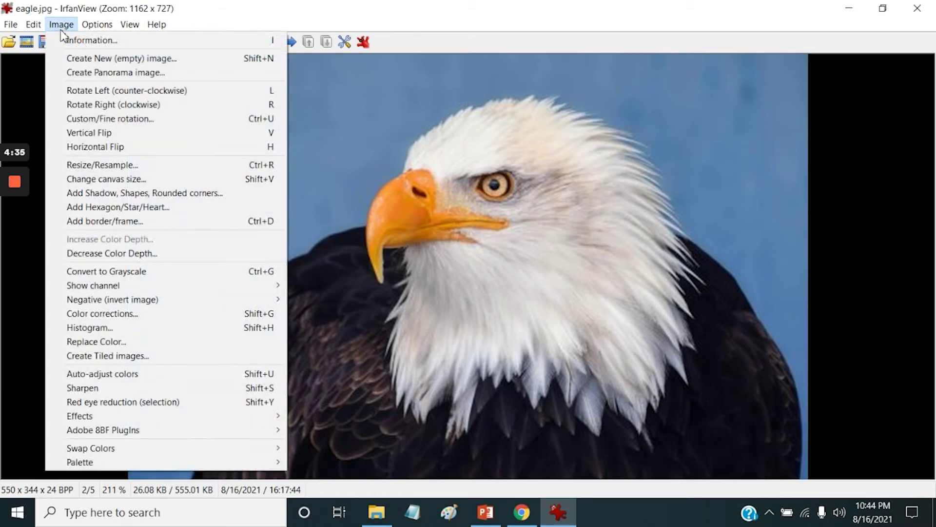
click(152, 91)
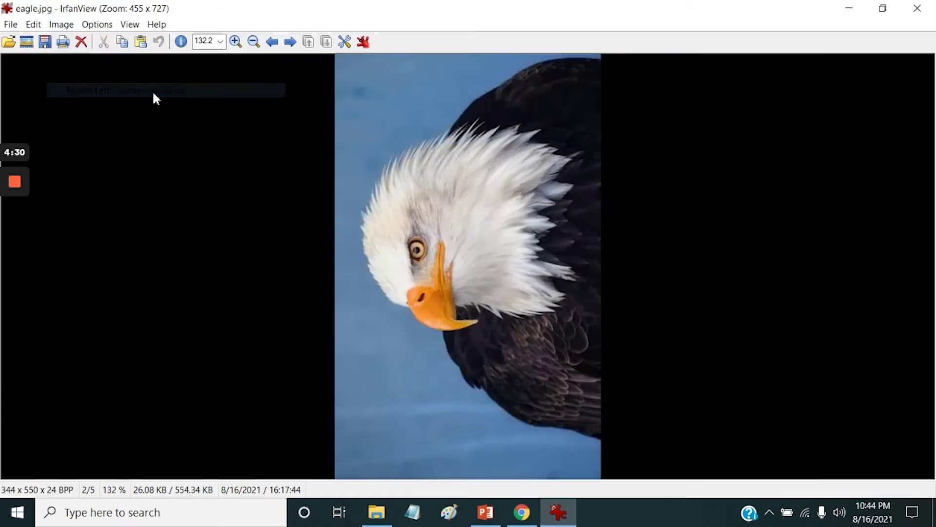
click(72, 28)
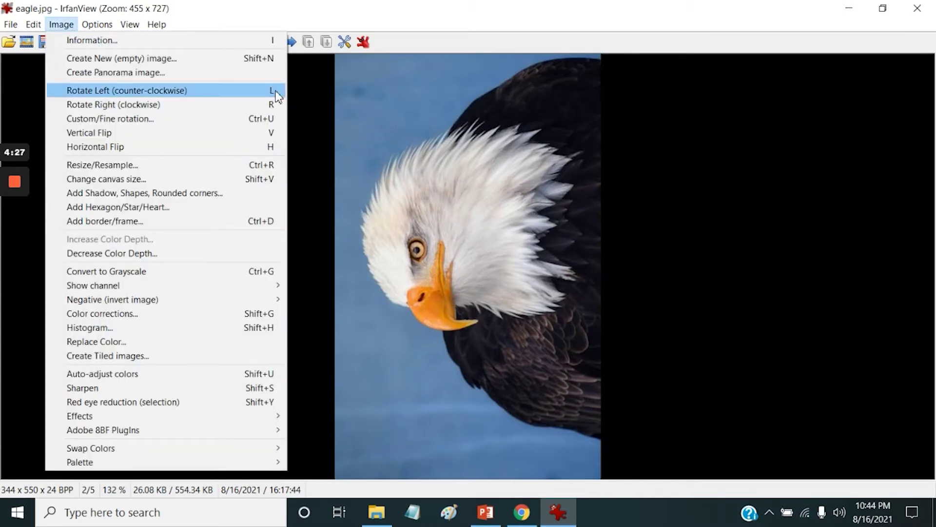
click(273, 7)
key(l)
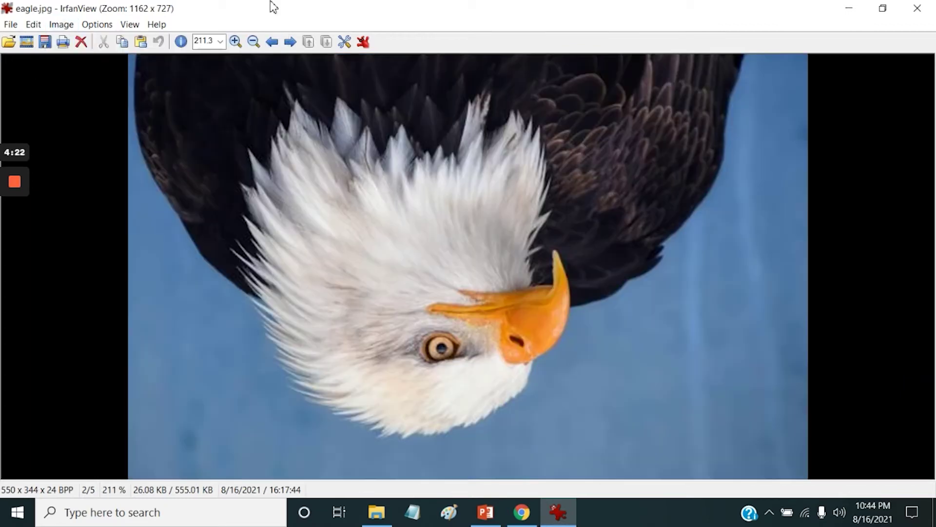
key(l)
key(l)
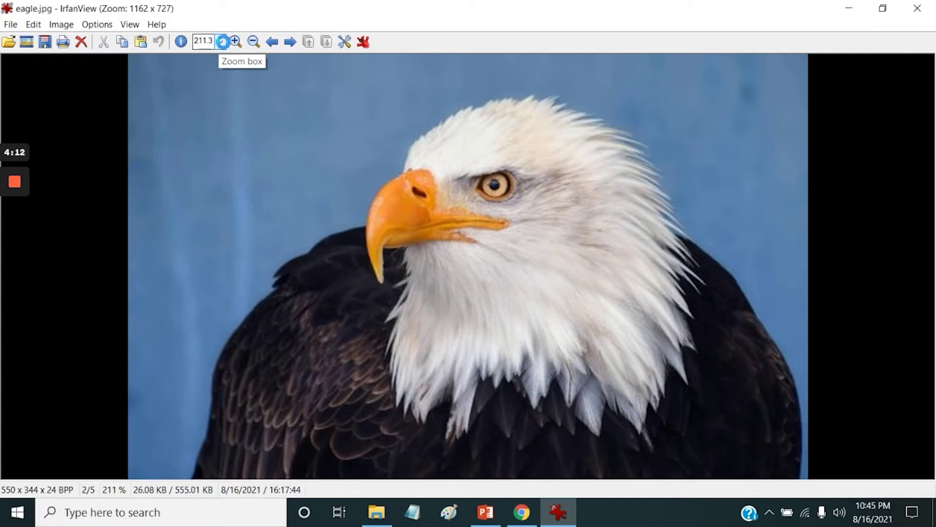
- Rotate the eagle picture clockwise four times through a full turn
key(r)
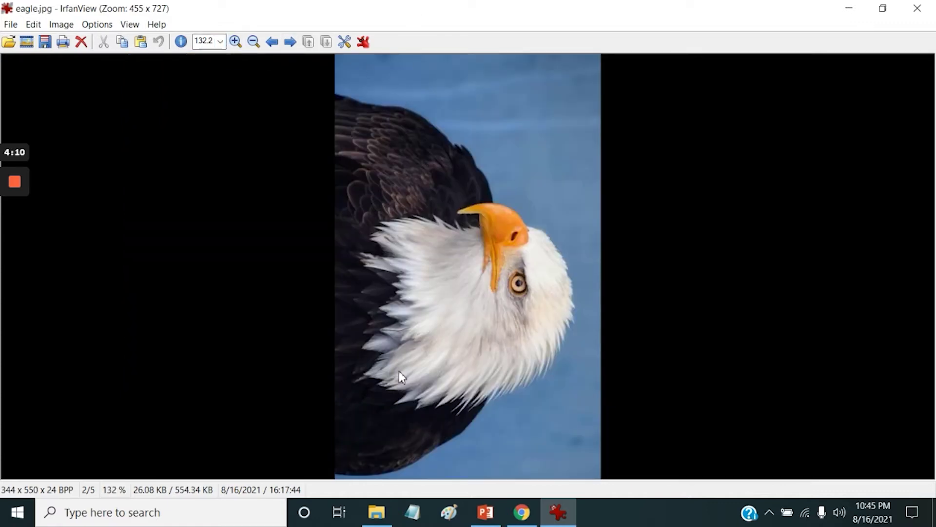
key(r)
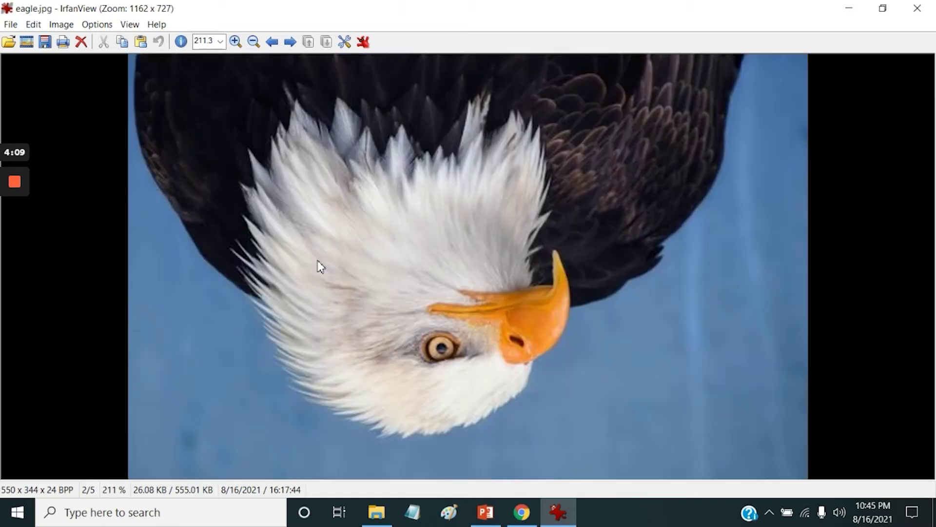
key(r)
key(r)
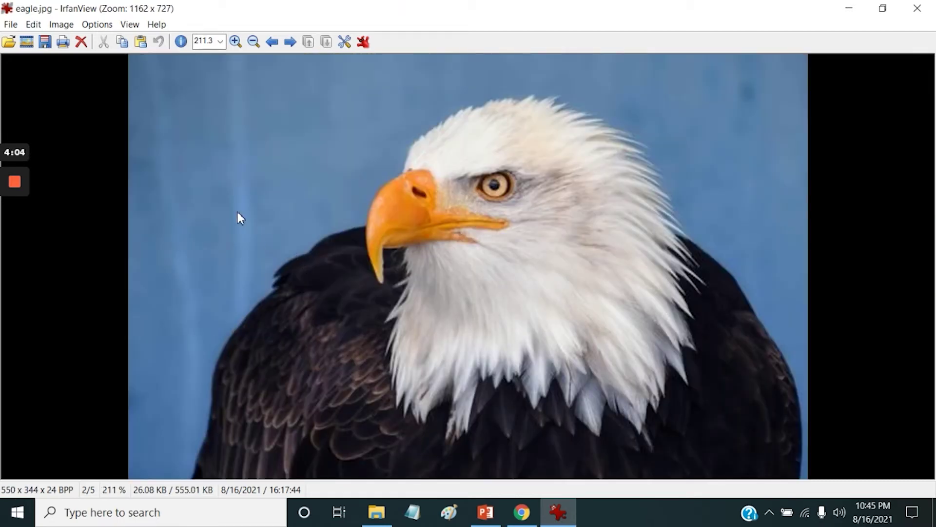
- Flip the eagle picture vertically, horizontally and vertically again so that it is upright and mirrored
click(70, 25)
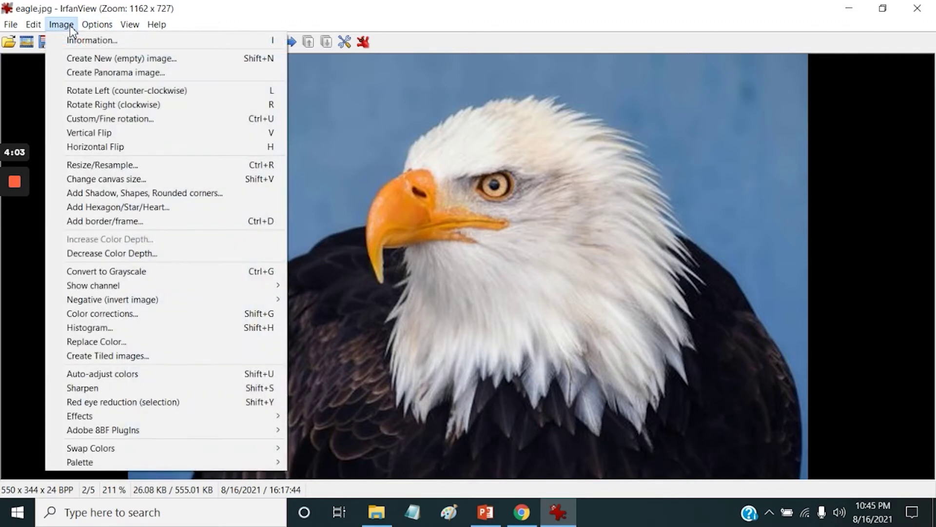
click(111, 132)
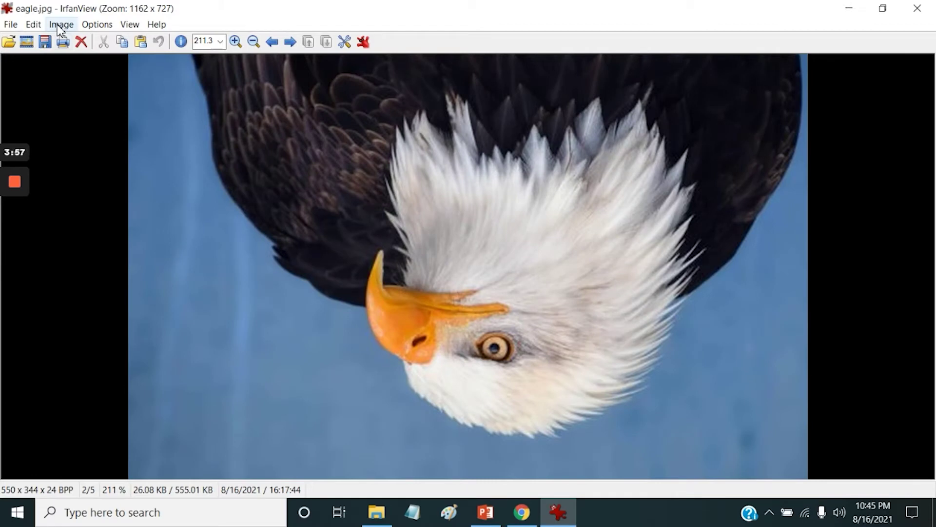
click(61, 26)
click(110, 148)
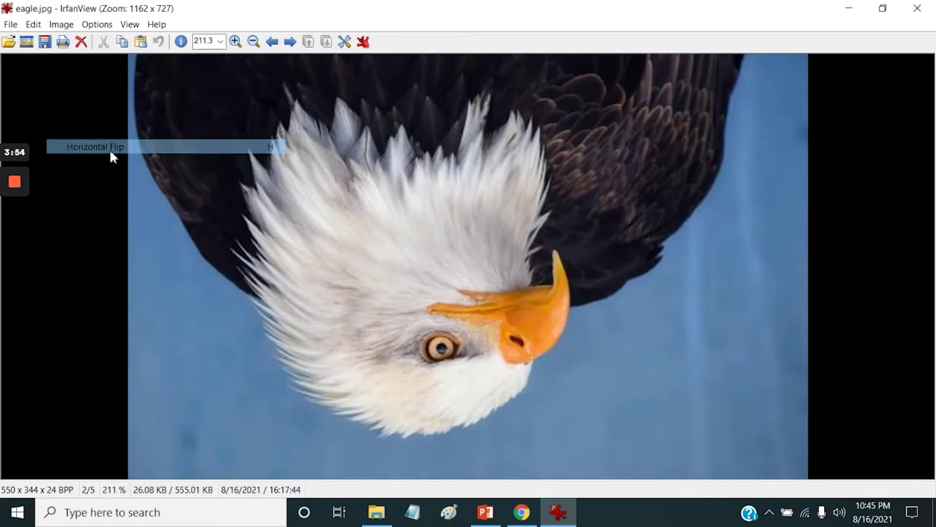
click(61, 25)
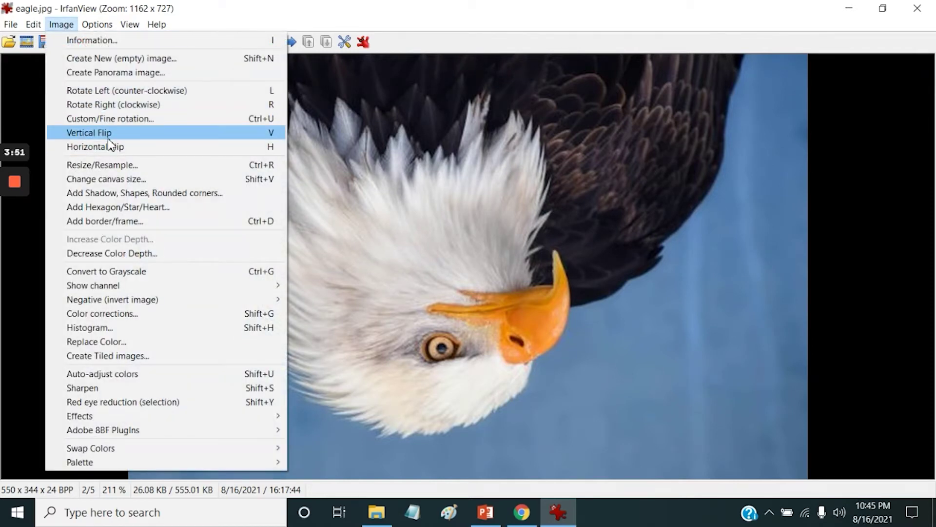
click(108, 132)
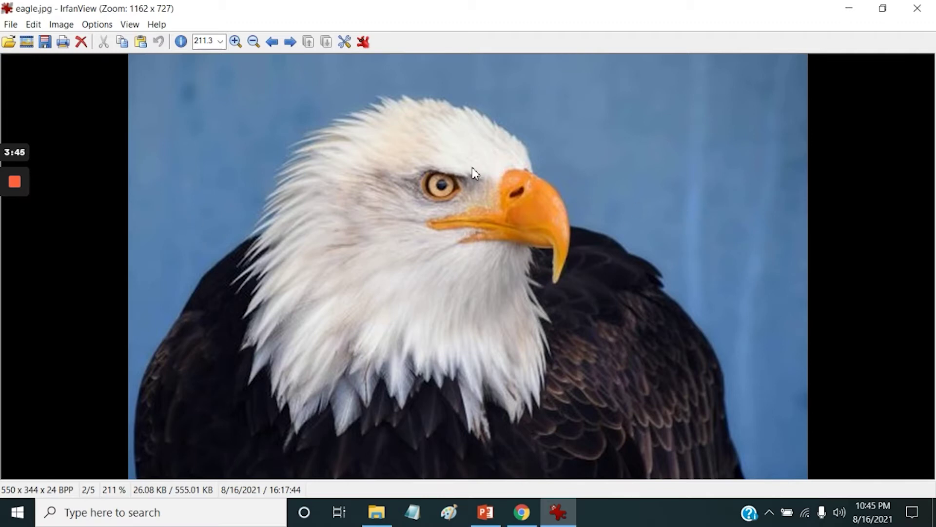
- Try a width of 800 pixels for the eagle picture, but resize it with the 1920 x 1080 (FHD) standard dimension, preserving the aspect ratio
click(64, 28)
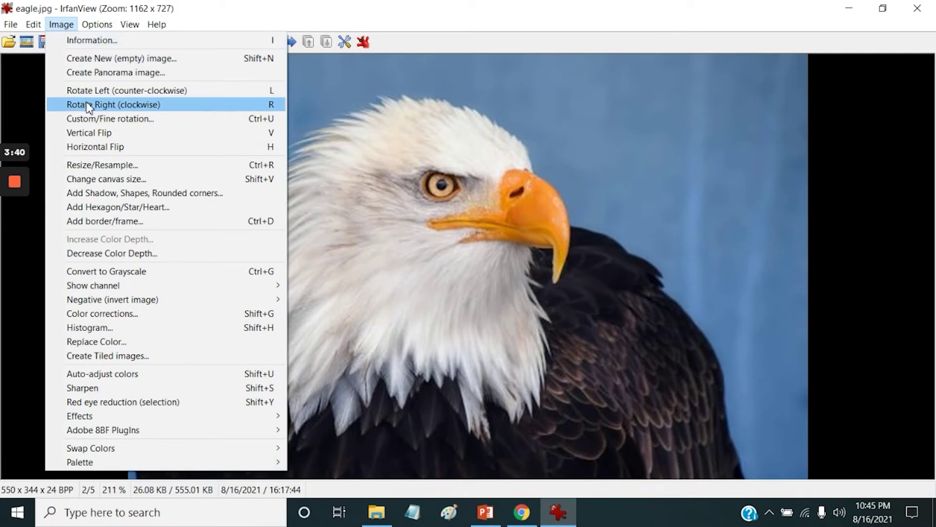
click(103, 166)
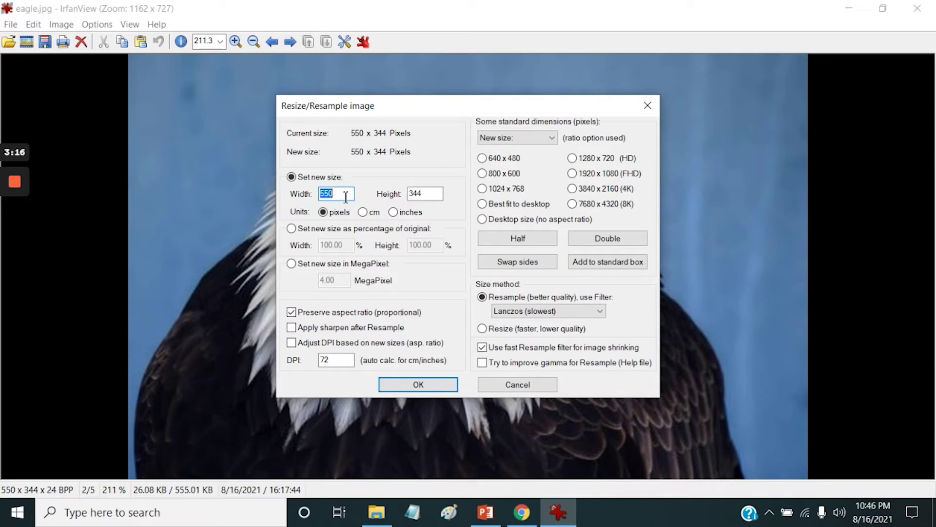
text(800)
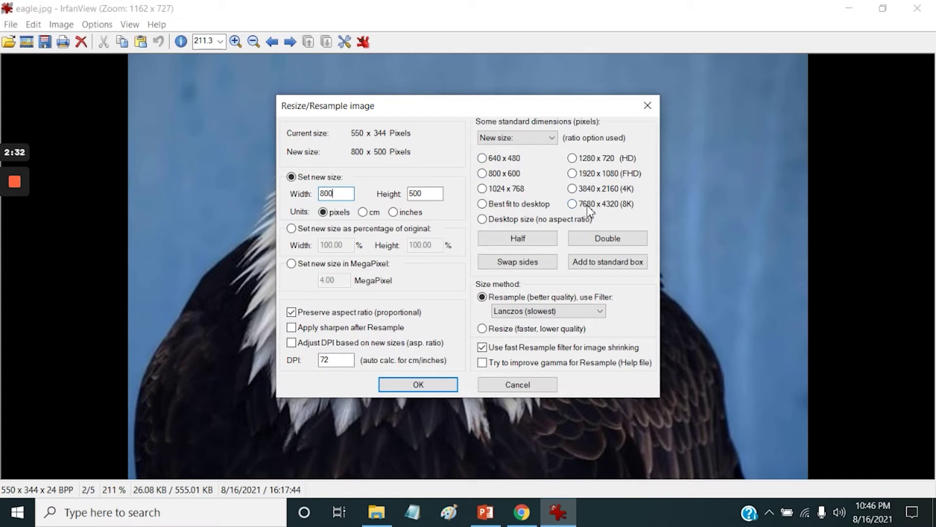
click(573, 175)
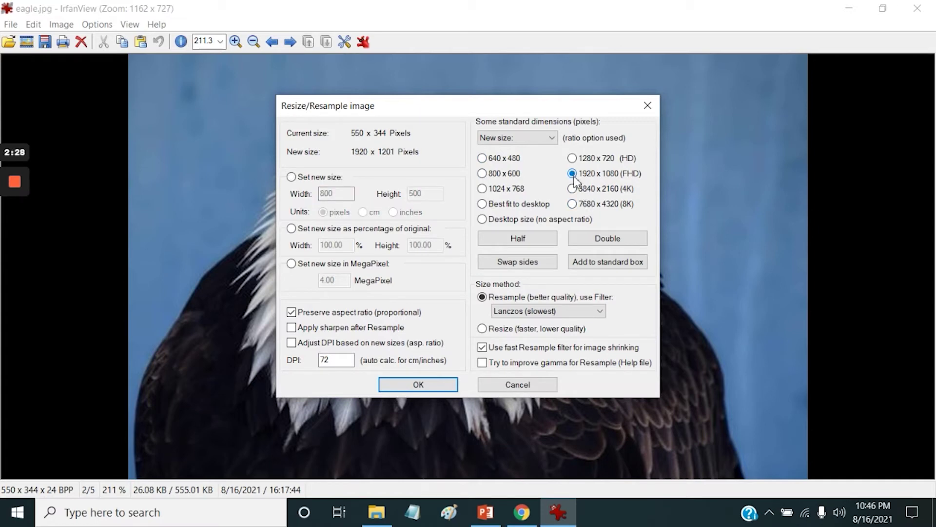
click(420, 385)
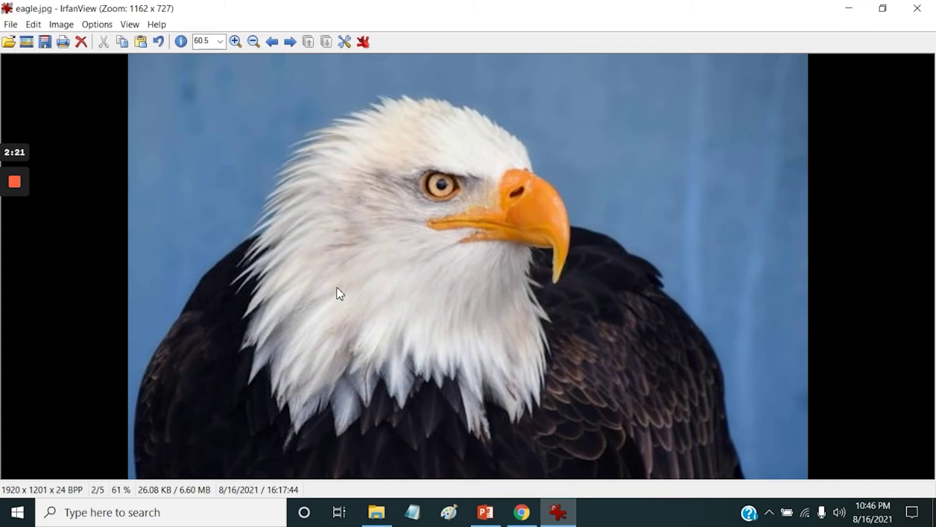
- Check the eagle picture's current pixel size in the resize settings and cancel without changing anything
click(64, 25)
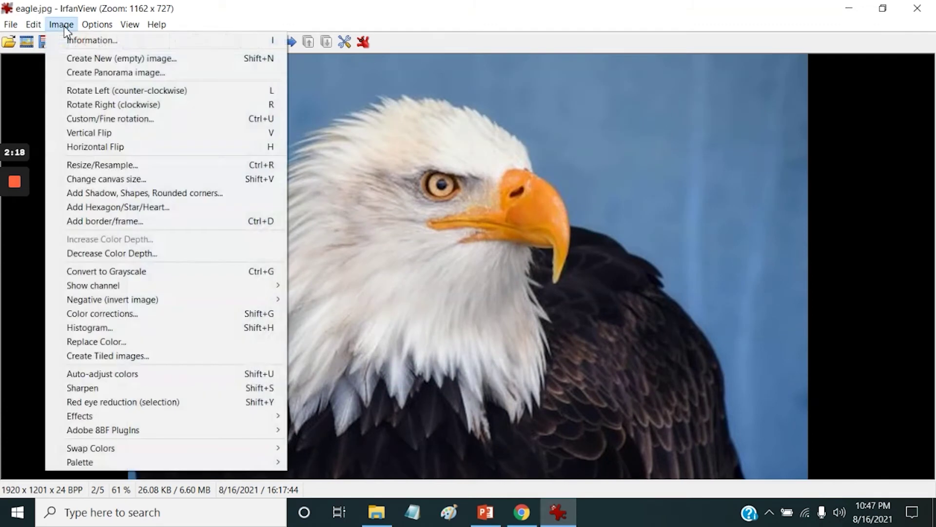
click(105, 165)
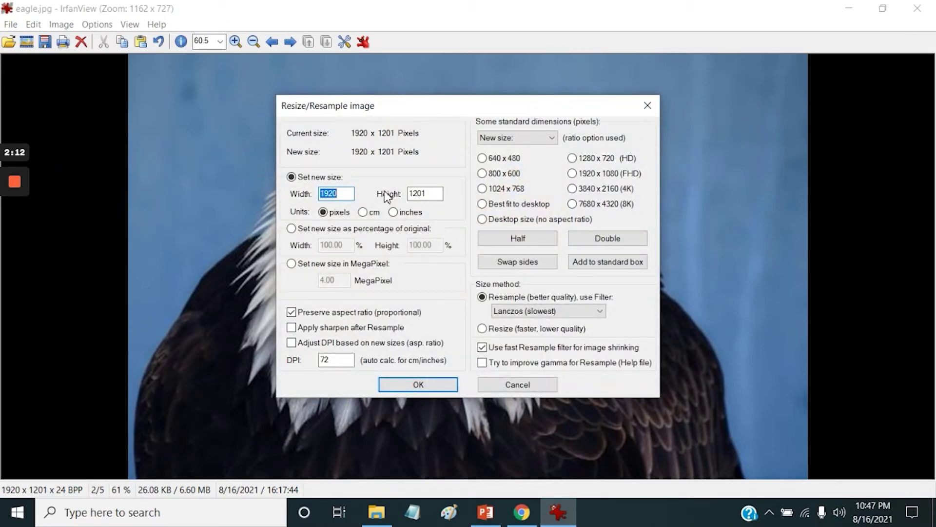
click(507, 386)
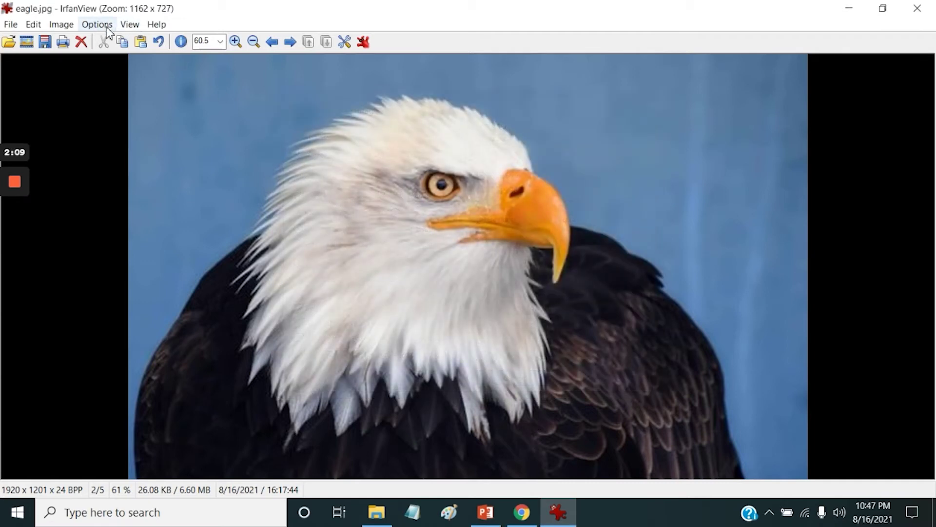
- Undo the resizing of the eagle picture
click(71, 26)
mouse_move(34, 24)
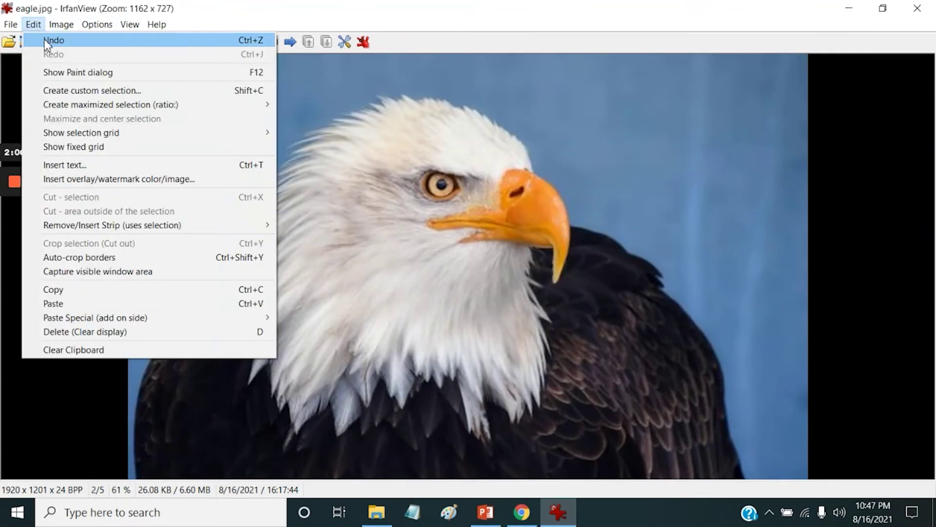
click(46, 41)
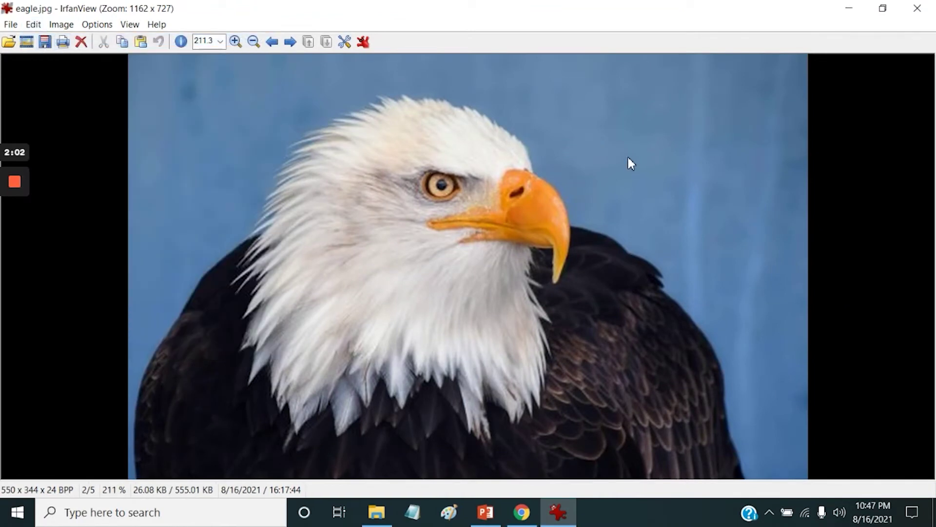
- Start color corrections on the eagle picture with brightness 173 and a color balance of red 88 and green 73
click(64, 24)
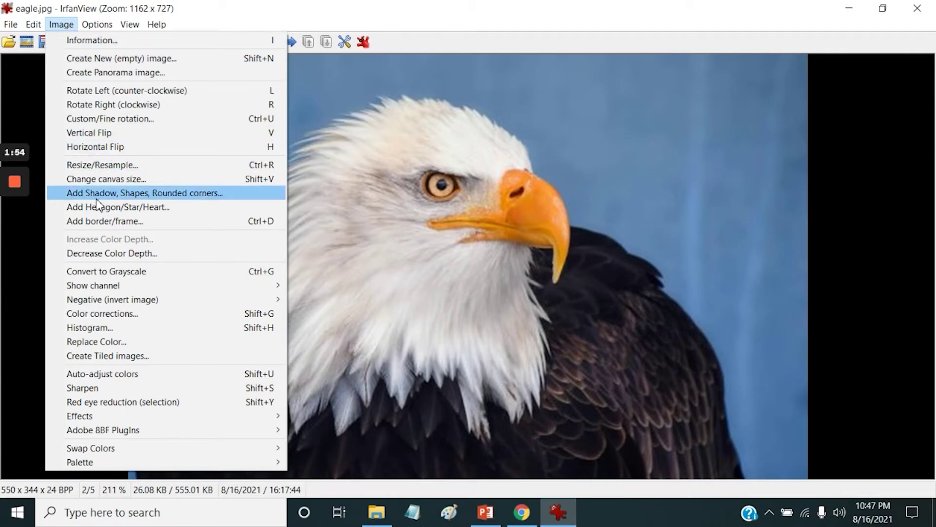
click(103, 315)
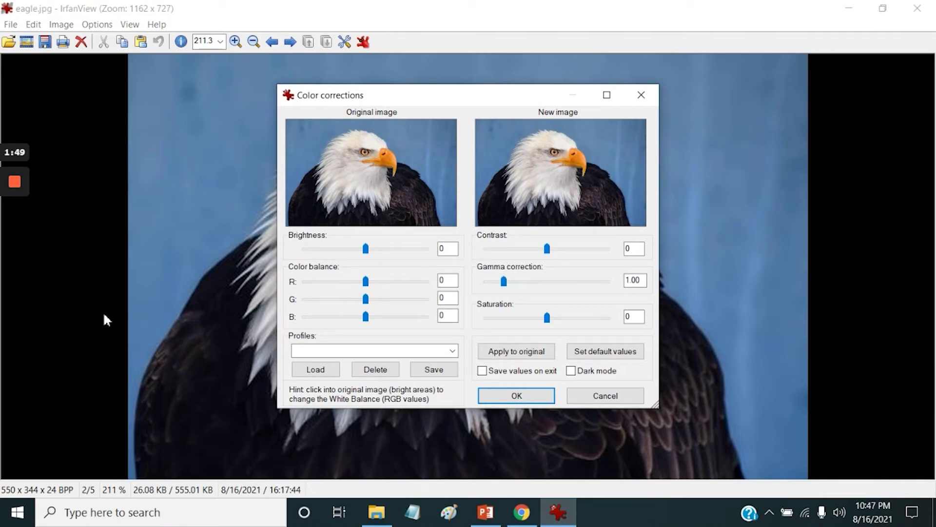
drag(367, 249, 402, 258)
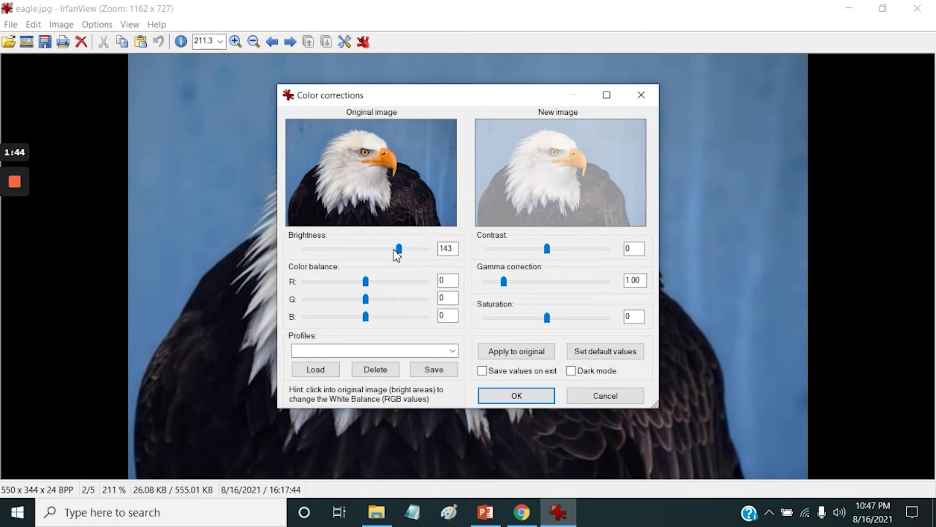
mouse_move(400, 251)
mouse_down()
mouse_move(367, 252)
mouse_move(406, 254)
mouse_up()
drag(368, 288, 383, 300)
- Set contrast to -42, gamma to 1.24, saturation to 173 and brightness to -96, and apply the color corrections to the eagle picture
drag(546, 249, 527, 249)
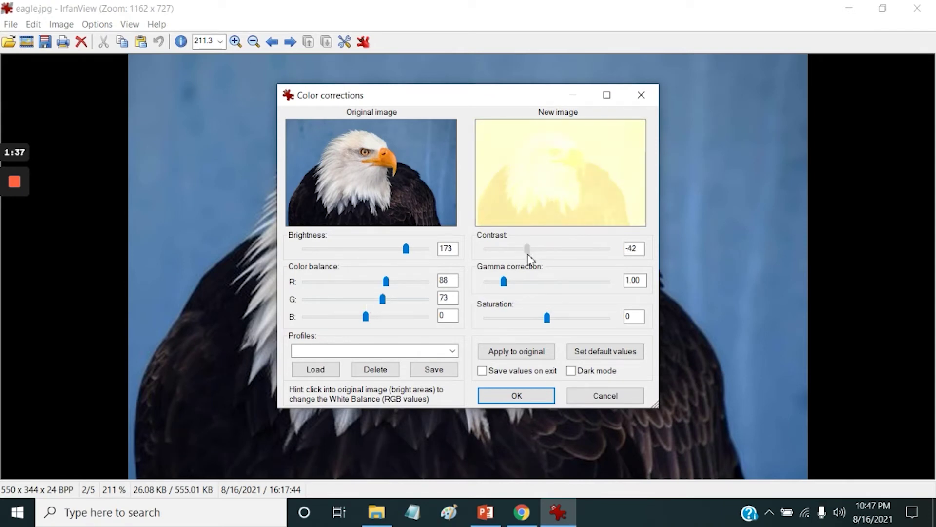
mouse_move(504, 282)
mouse_down()
mouse_move(518, 288)
mouse_move(508, 285)
mouse_up()
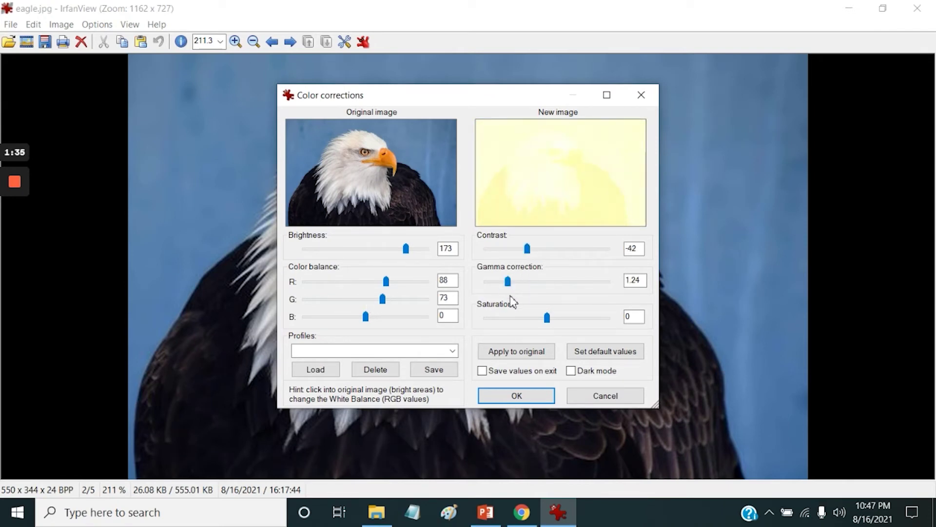
drag(548, 318, 588, 318)
drag(407, 248, 343, 256)
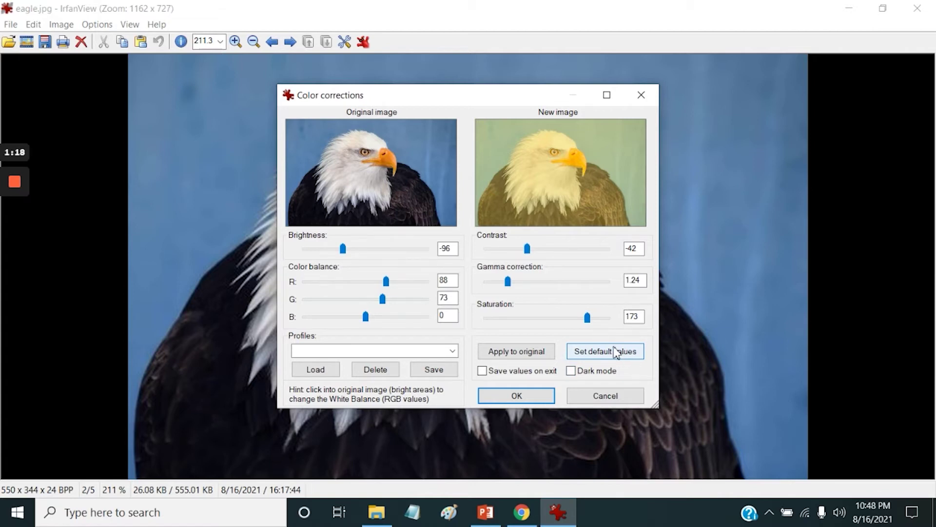
click(529, 397)
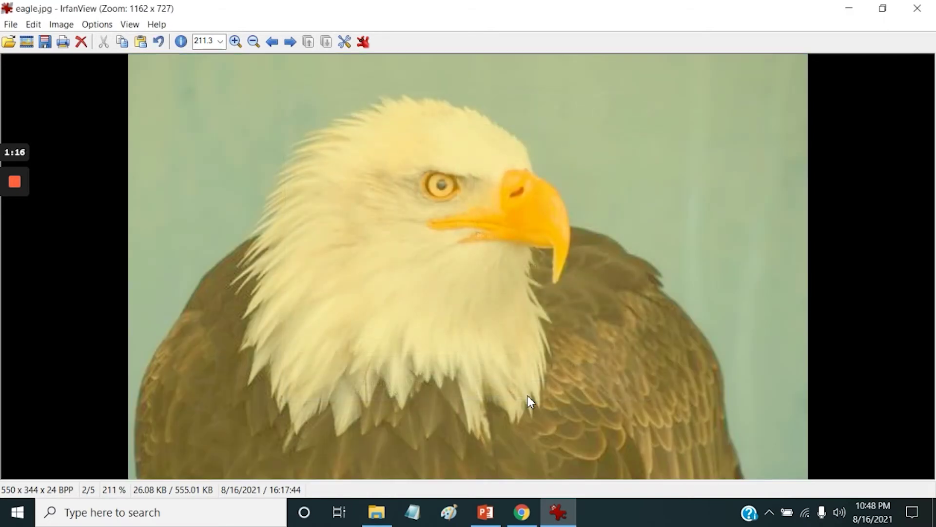
- Undo the color corrections on the eagle picture
click(33, 25)
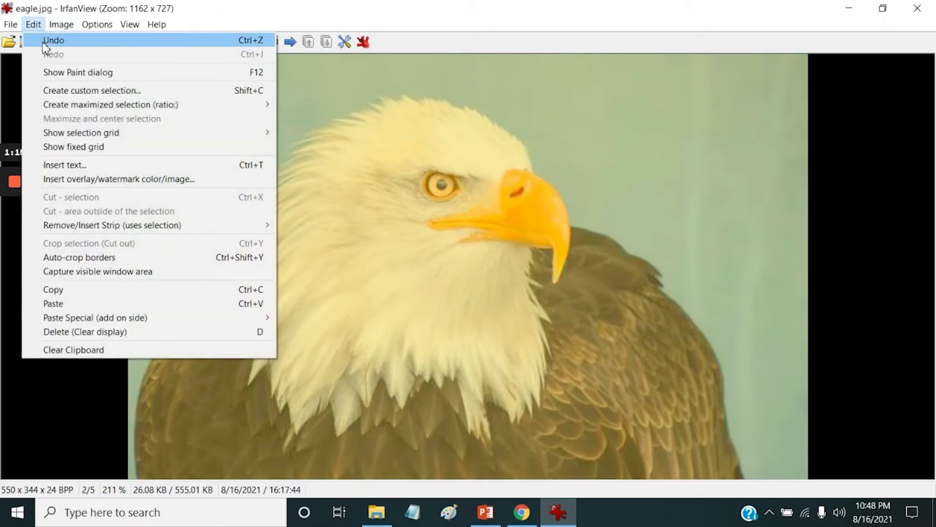
click(44, 44)
- Start color corrections on the eagle picture with red 78, green 51, brightness -78, contrast -38 and saturation 60
click(58, 27)
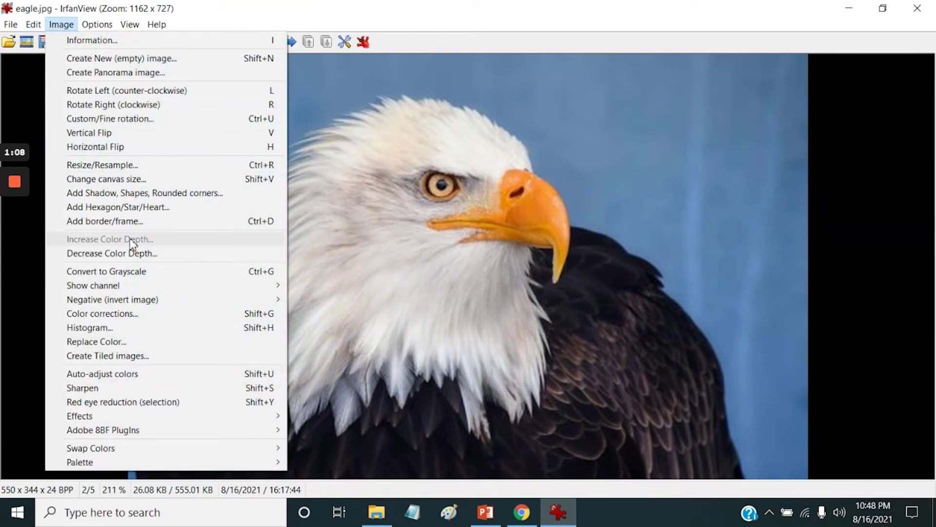
click(136, 313)
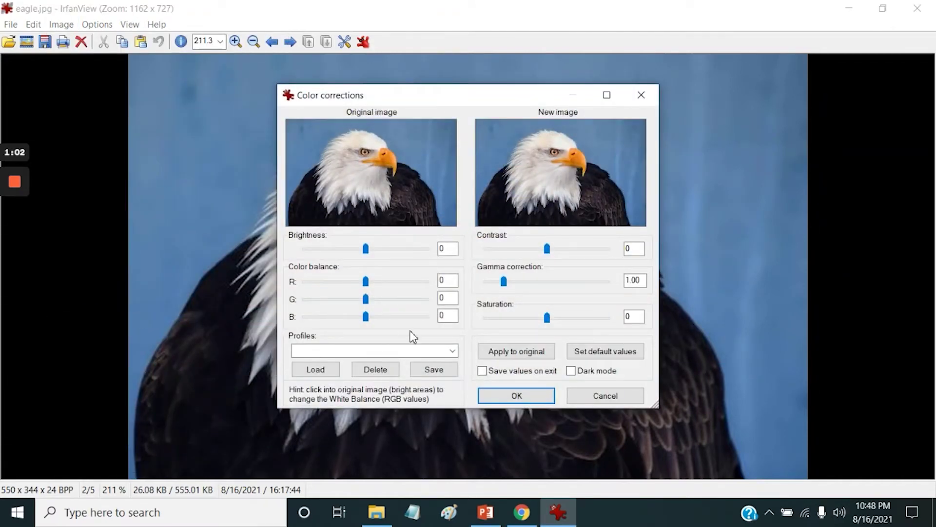
drag(366, 282, 377, 299)
drag(366, 252, 348, 250)
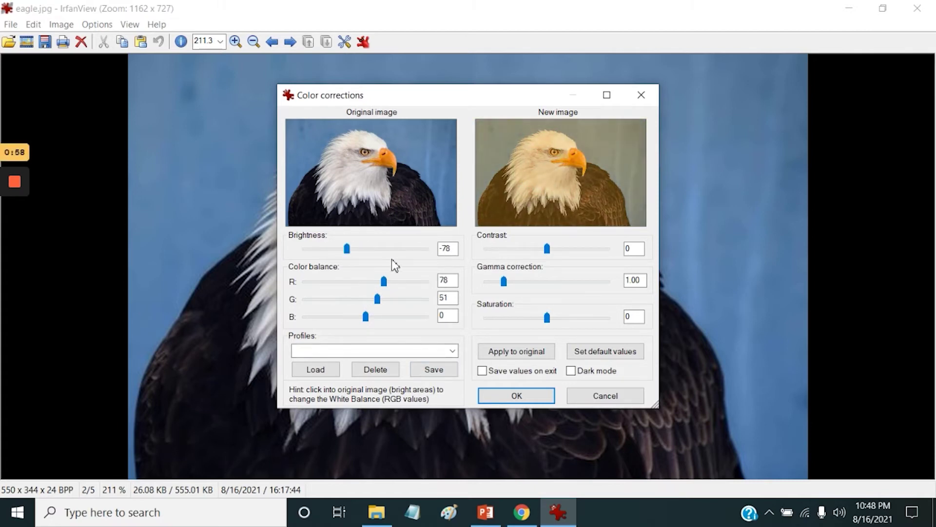
drag(547, 250, 529, 249)
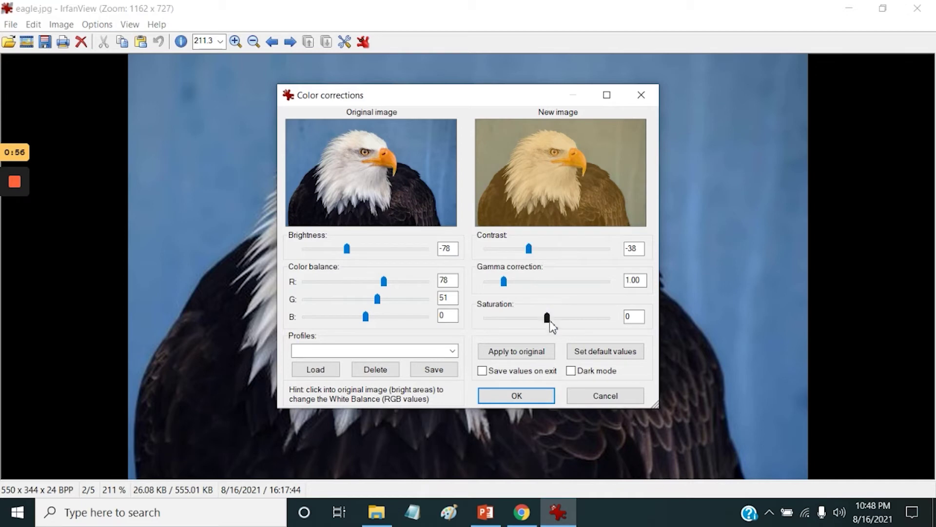
drag(547, 317, 562, 320)
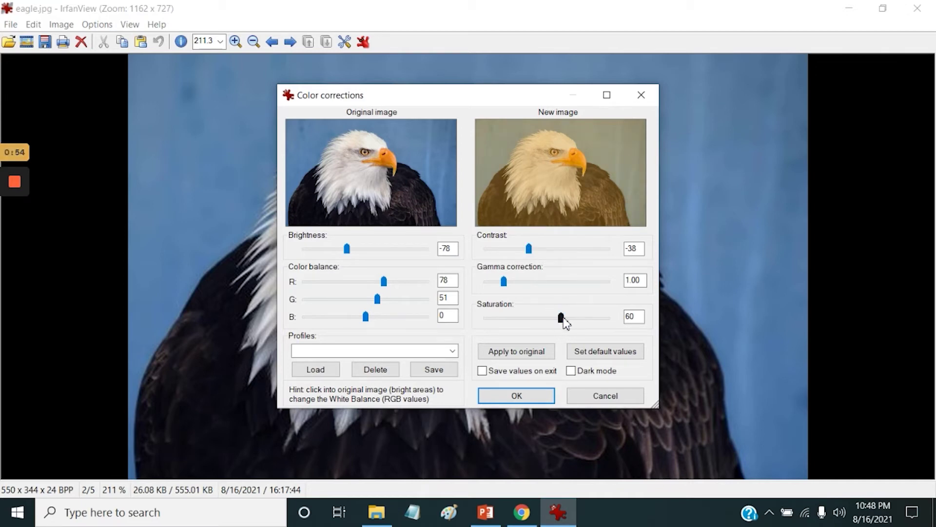
- Save the color correction settings as a profile named "new profile" and apply them to the eagle picture
click(437, 350)
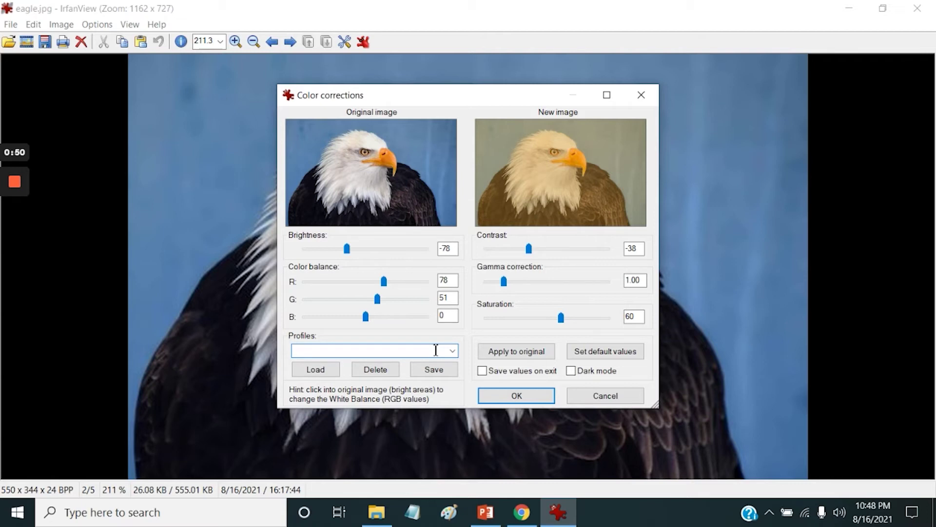
text(new profile)
click(440, 374)
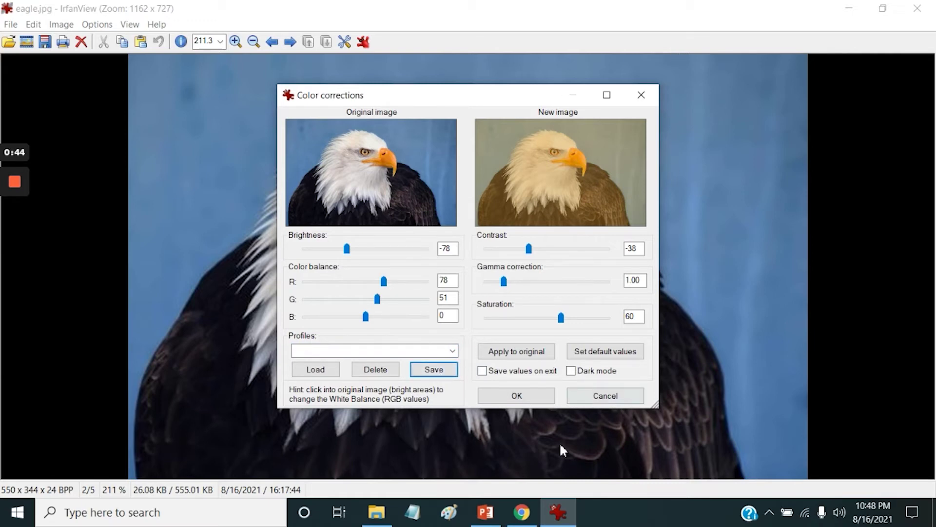
click(520, 399)
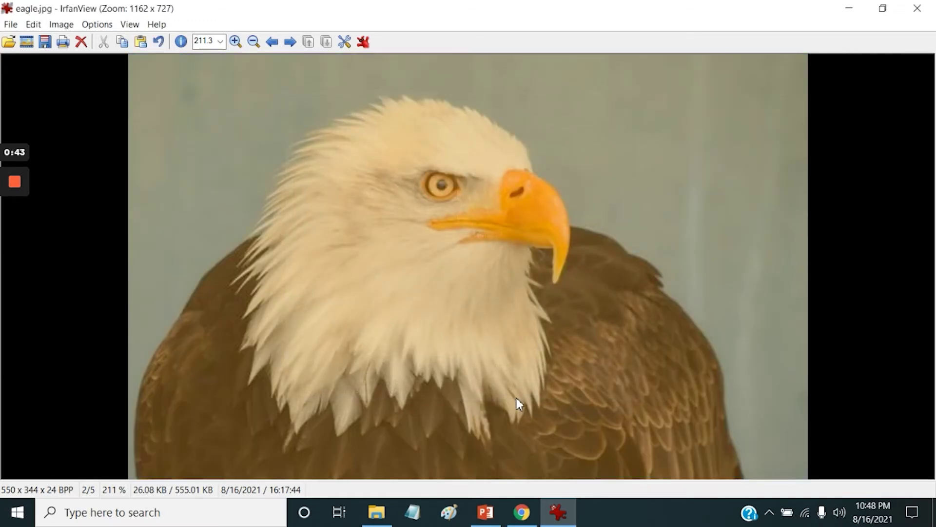
- Go to the flower picture, load the color correction profile "new profile" and apply it
key(Right)
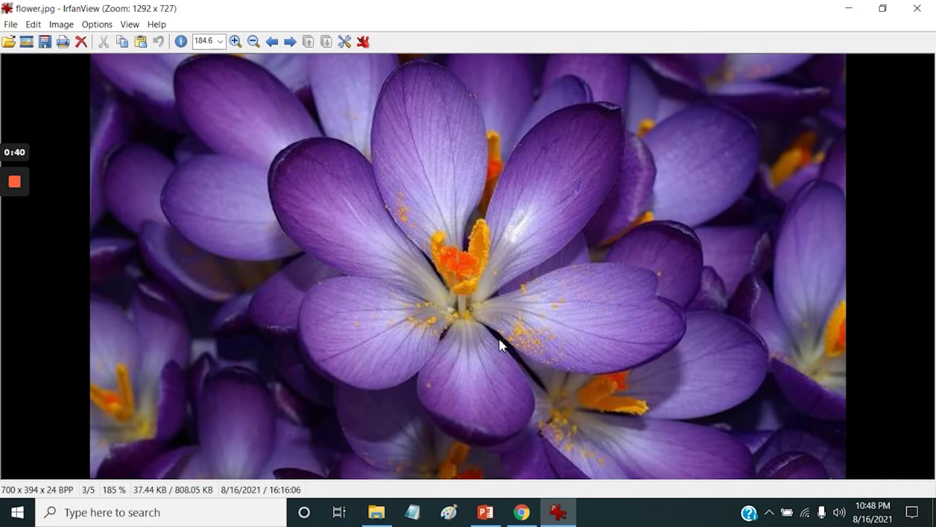
click(60, 24)
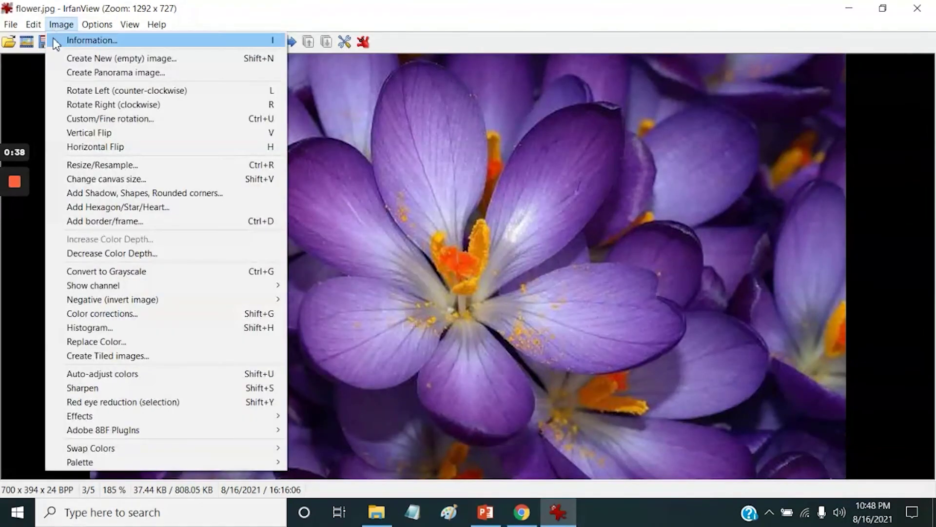
click(121, 314)
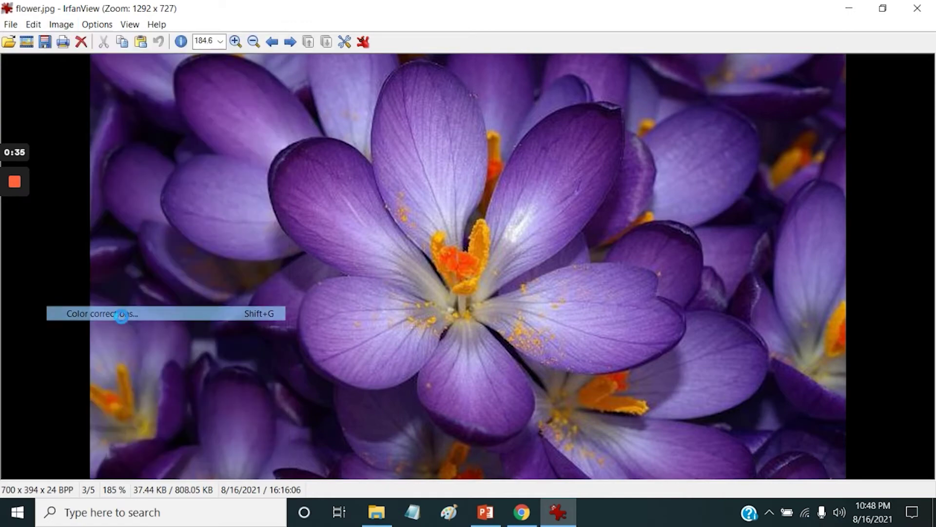
click(370, 351)
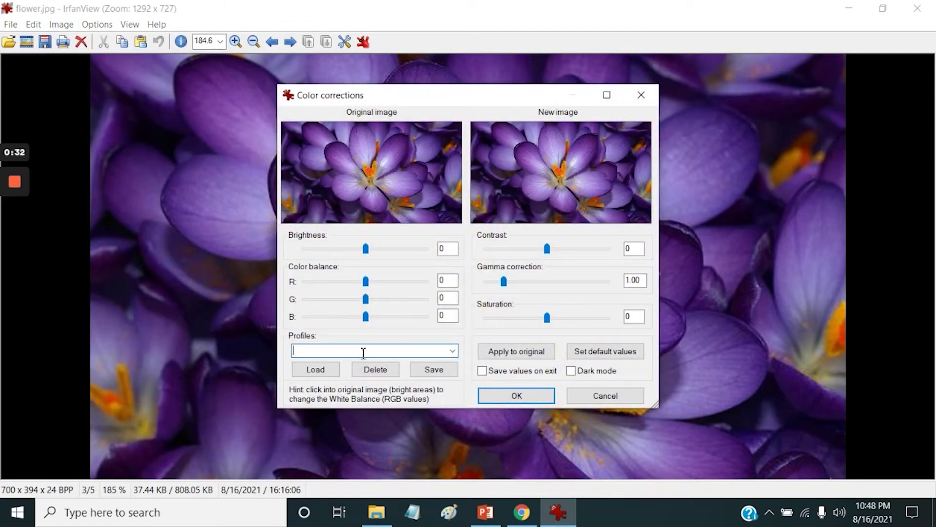
click(453, 350)
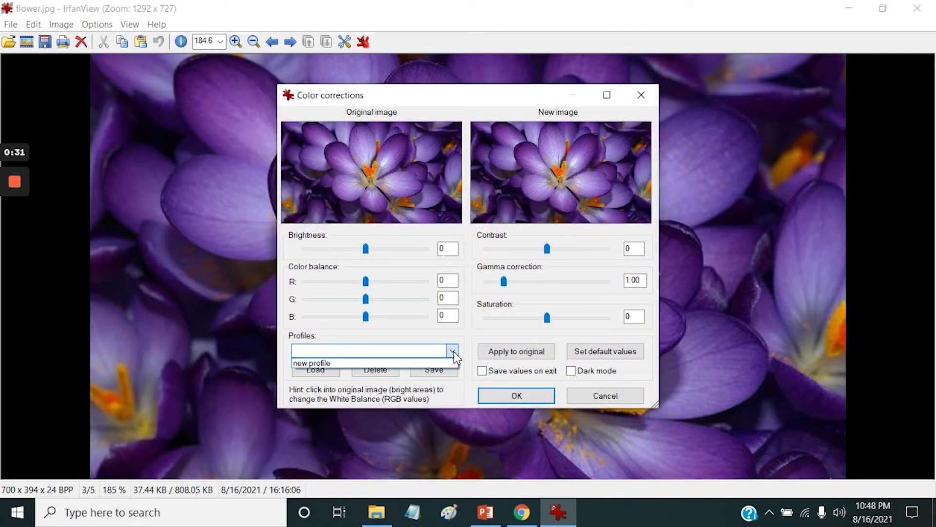
click(342, 363)
click(325, 370)
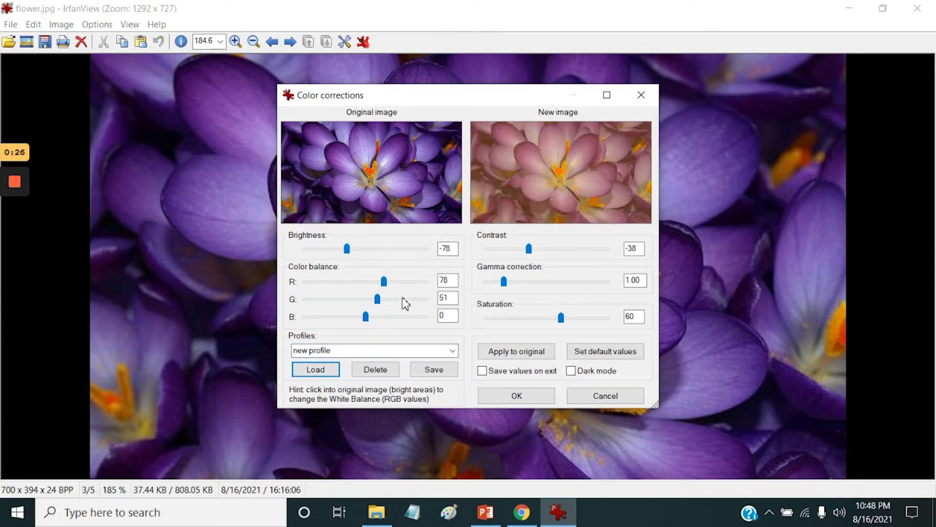
click(518, 396)
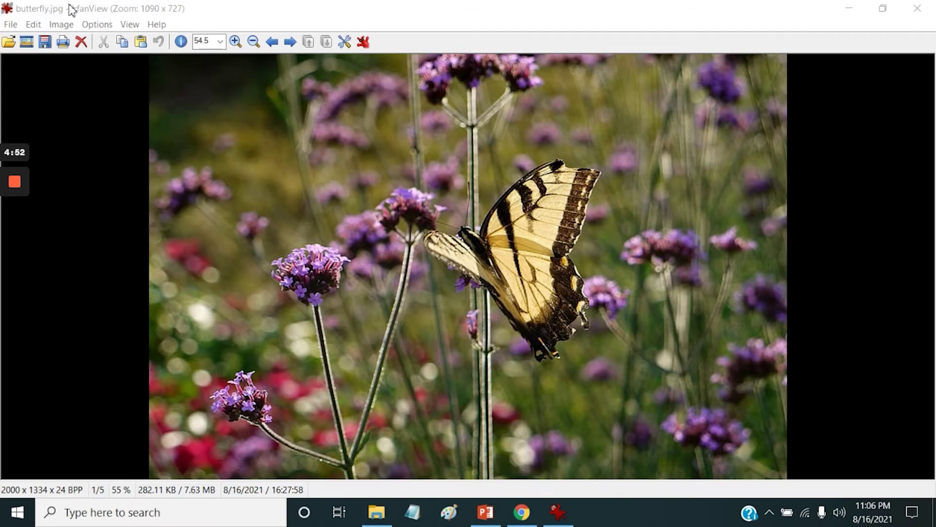
- Show the Paint tools for butterfly.jpg and select a rectangular area of about 1068 x 855 pixels around the butterfly
click(34, 24)
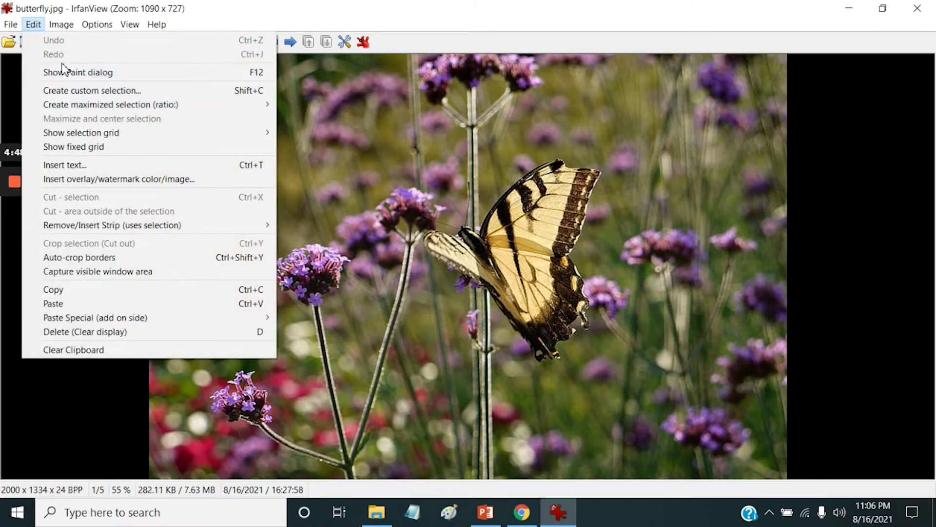
click(66, 72)
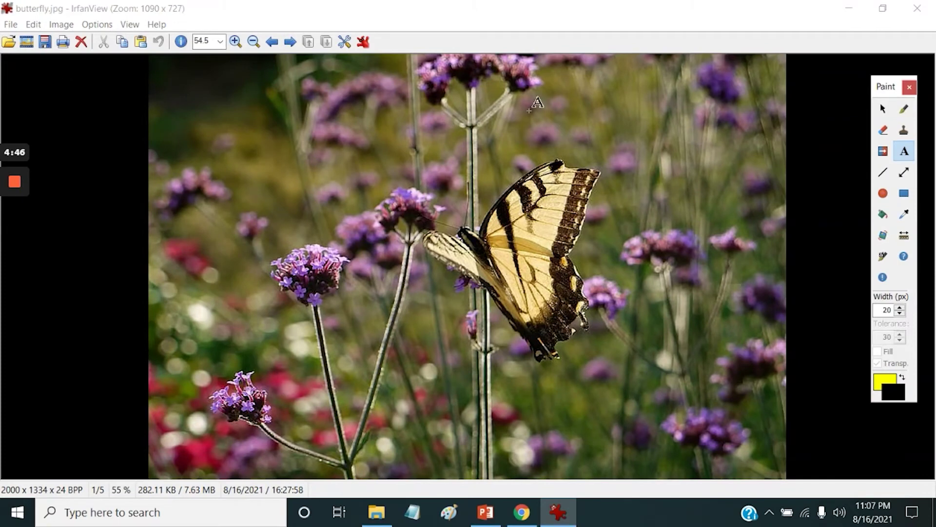
click(884, 110)
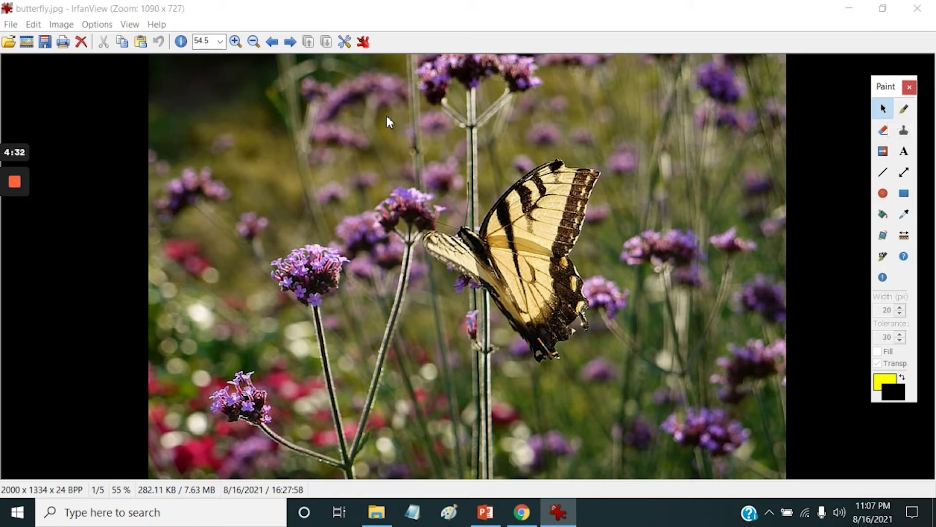
drag(353, 113, 692, 383)
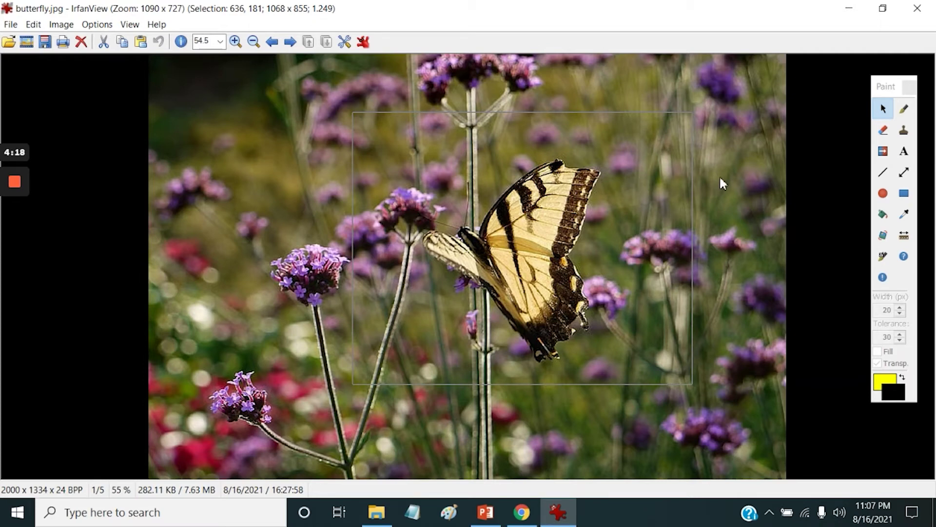
- Paint black freehand brush lines 20 px wide around the butterfly, across the edges and corners of the selected area
click(904, 112)
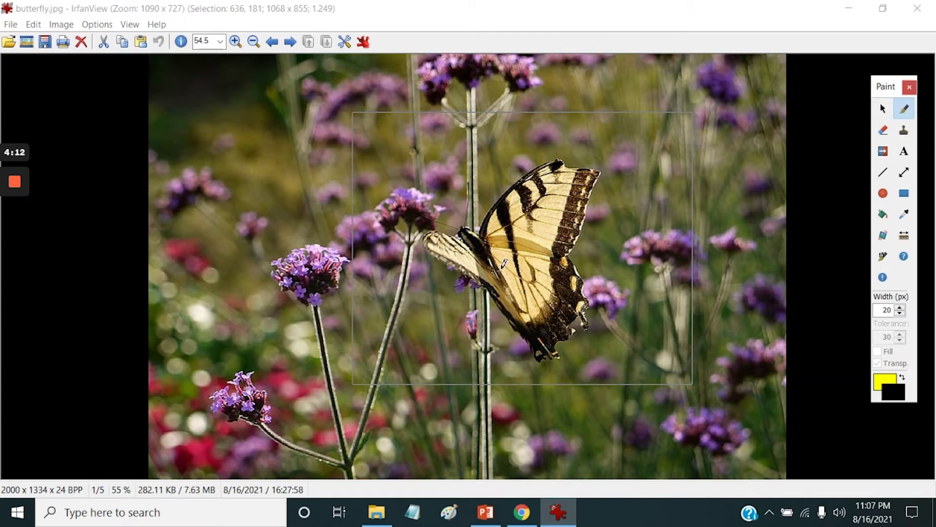
drag(420, 214, 498, 113)
drag(576, 113, 693, 271)
drag(692, 353, 619, 383)
drag(468, 383, 354, 268)
drag(368, 115, 353, 117)
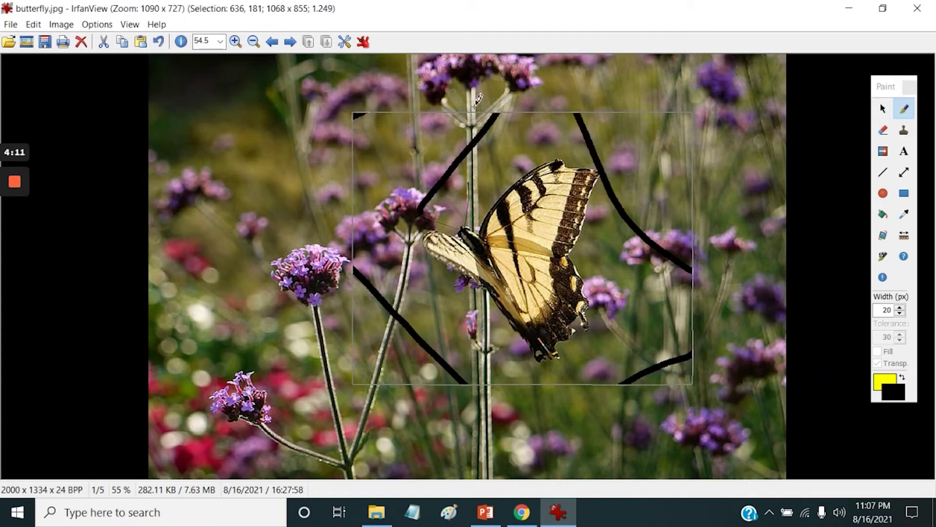
drag(498, 113, 692, 214)
drag(693, 275, 565, 383)
drag(354, 290, 449, 382)
drag(354, 159, 404, 113)
drag(582, 115, 712, 195)
drag(698, 351, 668, 388)
drag(475, 385, 354, 270)
drag(353, 157, 524, 76)
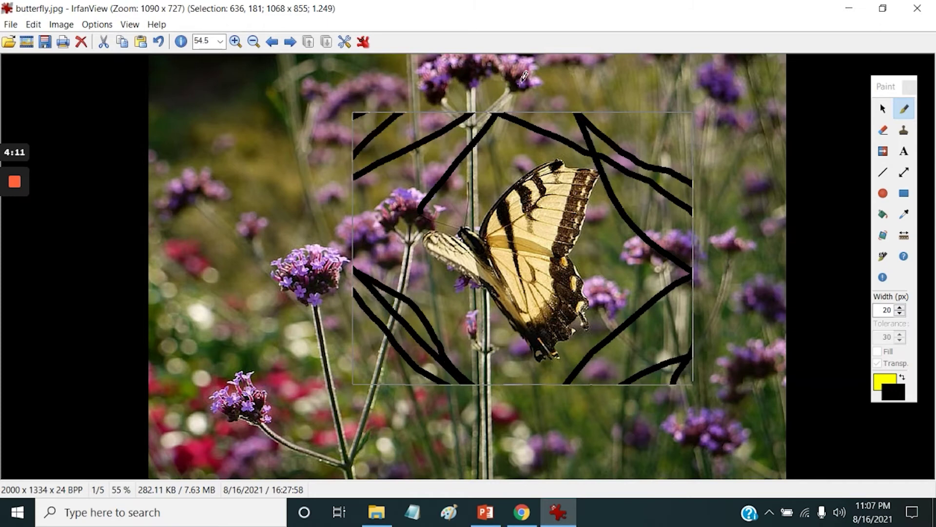
drag(639, 113, 692, 165)
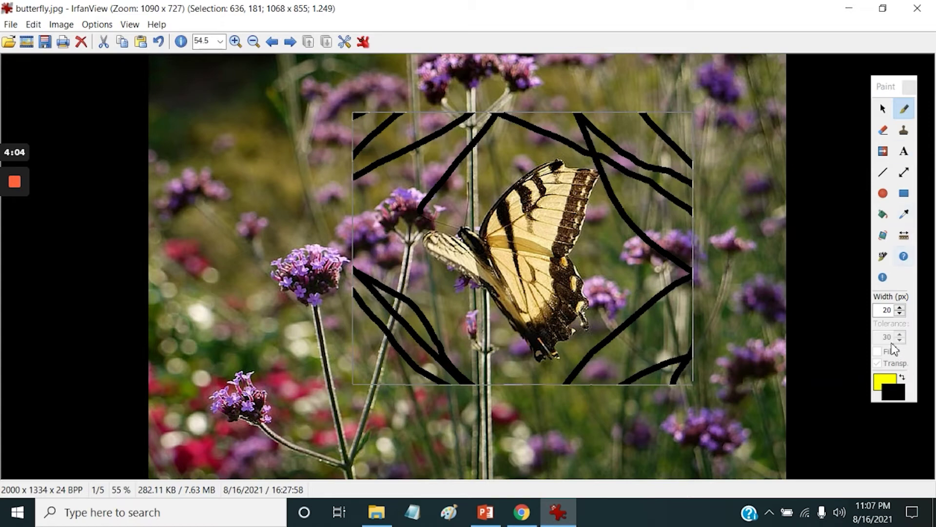
- Try a smaller brush width, return it to 20 px, and paint yellow freehand lines around the butterfly inside the selection
click(899, 315)
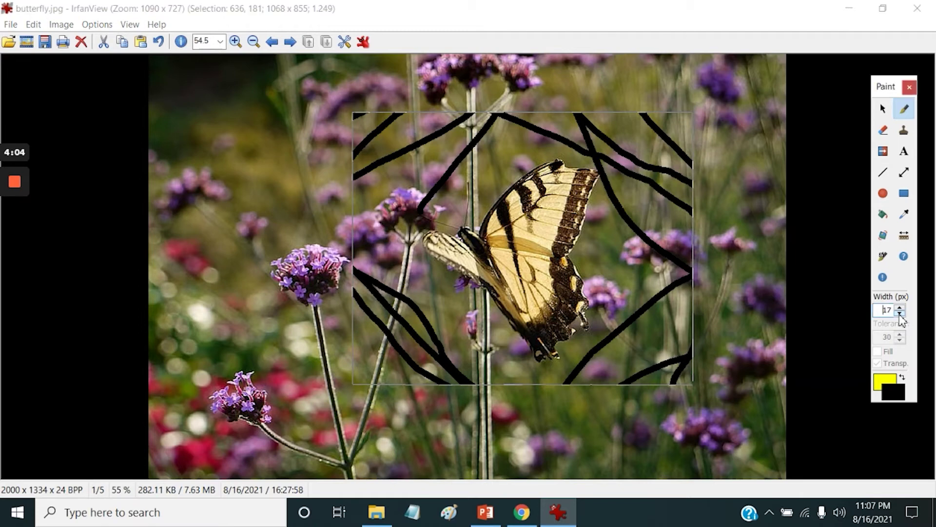
click(900, 315)
click(900, 315)
click(900, 307)
click(570, 125)
mouse_move(584, 128)
mouse_down()
mouse_move(702, 207)
mouse_move(636, 383)
mouse_up()
drag(468, 383, 354, 336)
drag(354, 256, 400, 113)
drag(497, 115, 692, 145)
drag(693, 205, 654, 383)
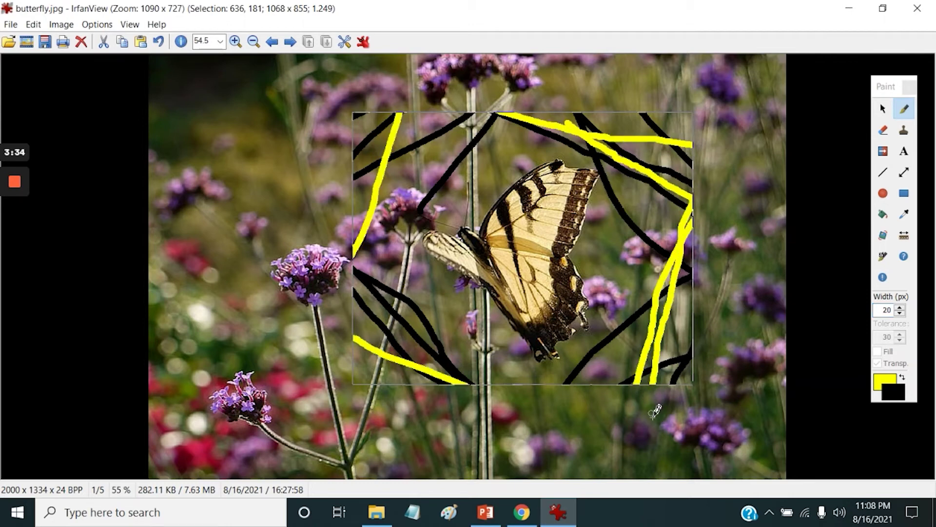
drag(451, 383, 359, 350)
drag(353, 211, 404, 114)
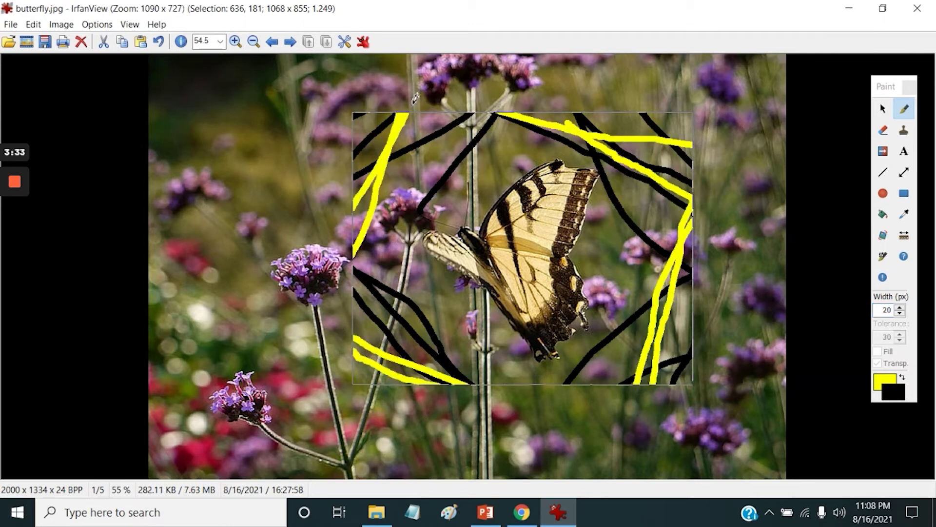
- Examine the pen and brush settings for line style, end caps, joints and hatching, and close them without changes
click(883, 258)
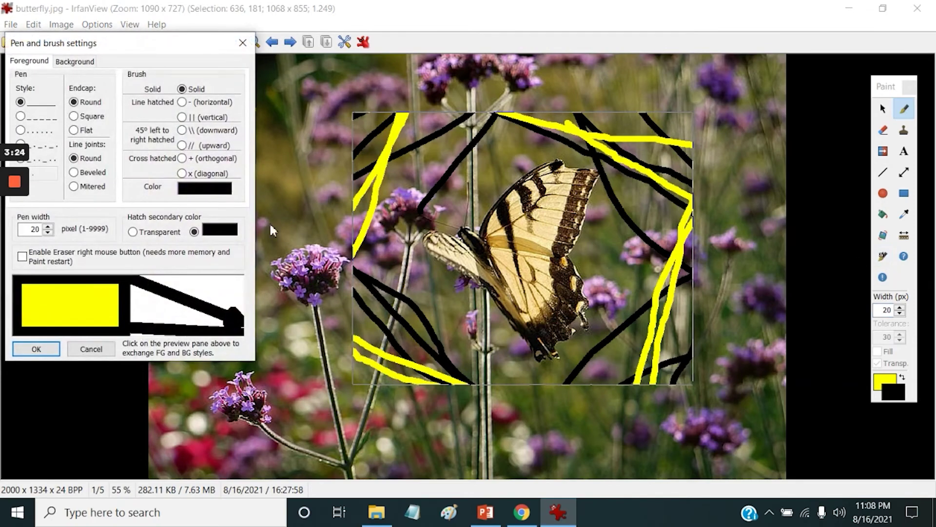
drag(113, 50, 385, 56)
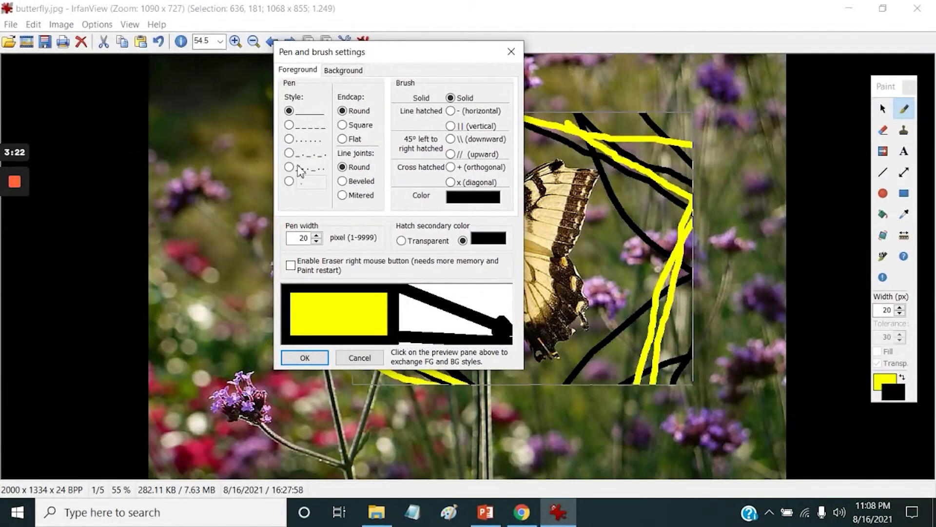
click(510, 52)
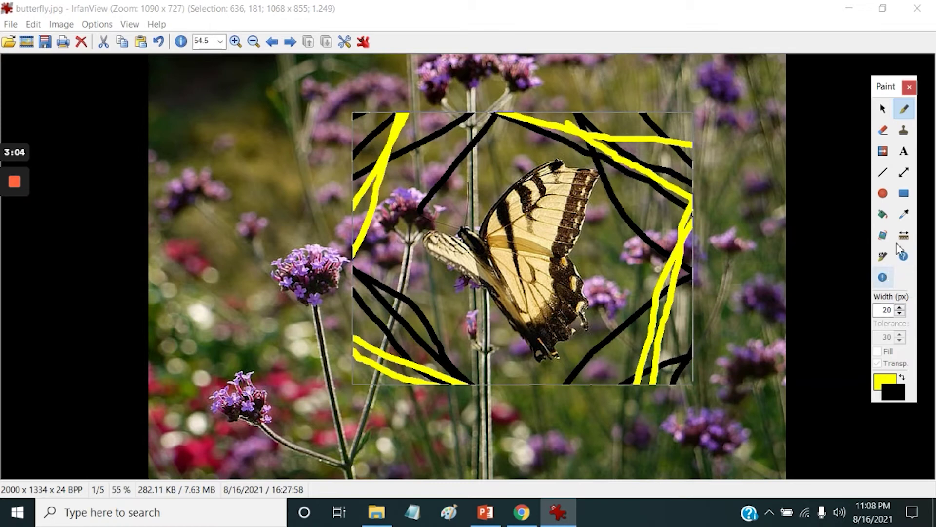
- Start inserting text in the selected area, check the available fonts and sizes, and enter HELLO in bold Forte, size 150
click(905, 152)
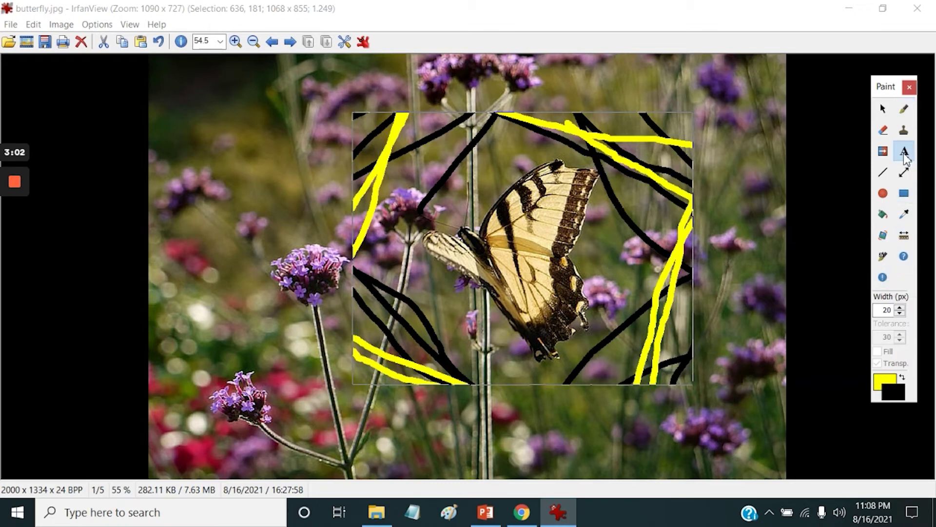
click(379, 267)
drag(225, 297, 264, 187)
click(155, 222)
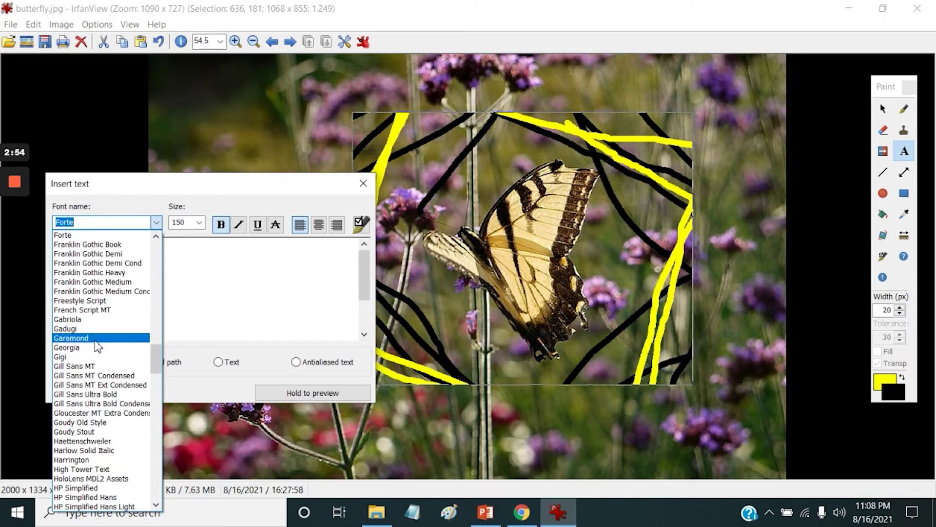
click(178, 230)
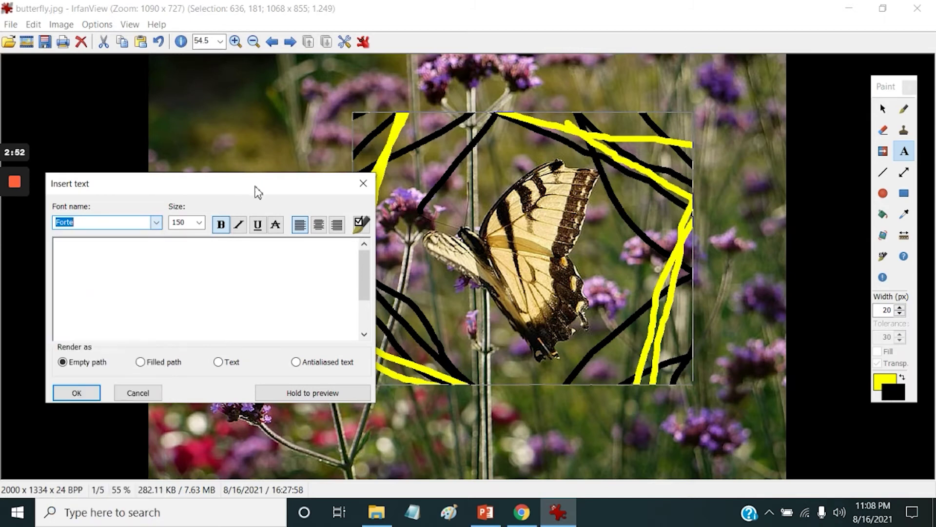
click(200, 222)
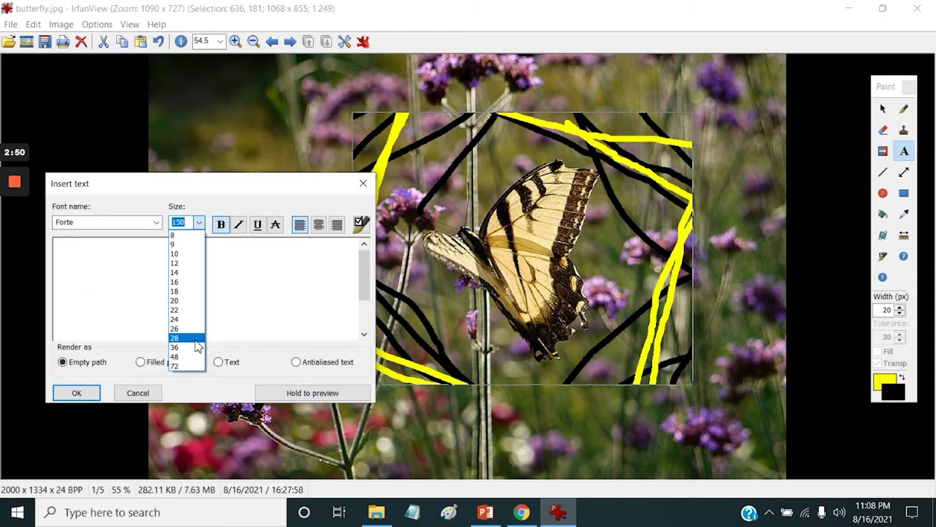
click(265, 188)
click(151, 269)
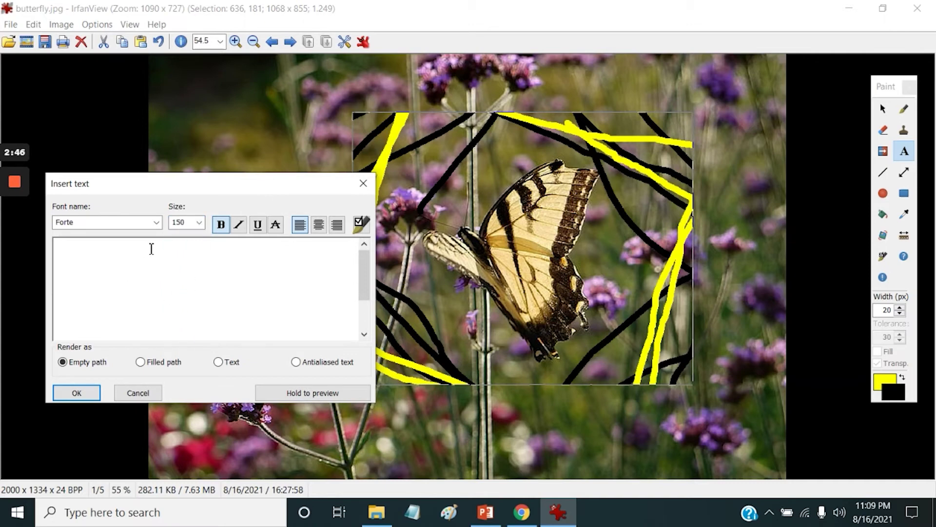
text(Hello)
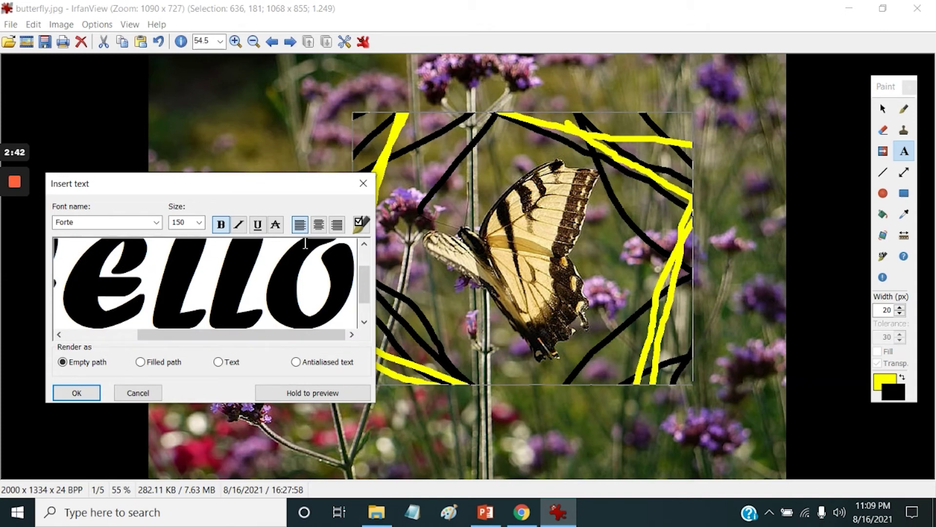
- Preview the HELLO text on the image rendered as an empty path and as a filled path
click(312, 393)
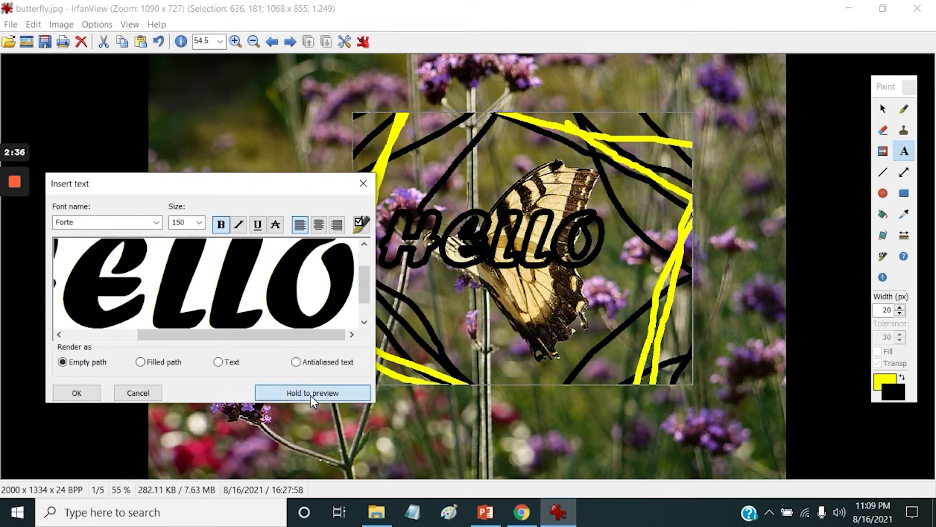
drag(311, 396, 311, 396)
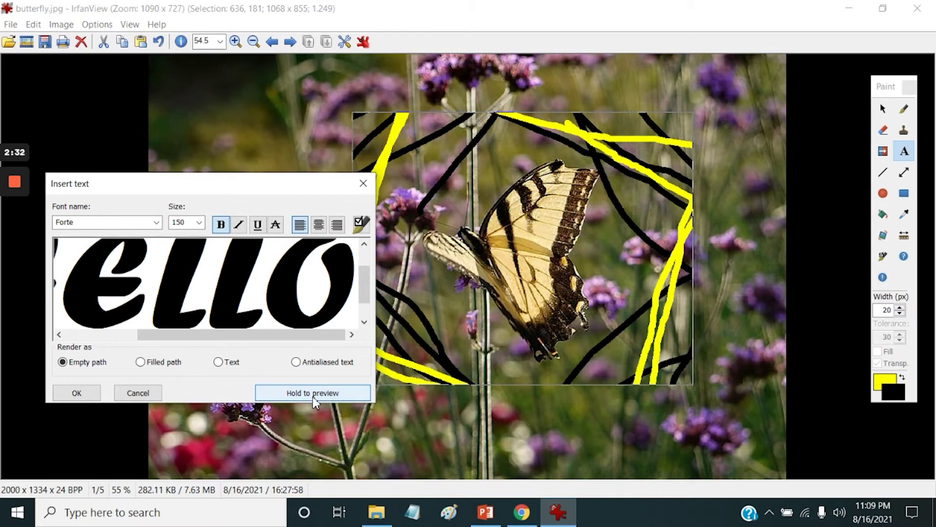
click(141, 362)
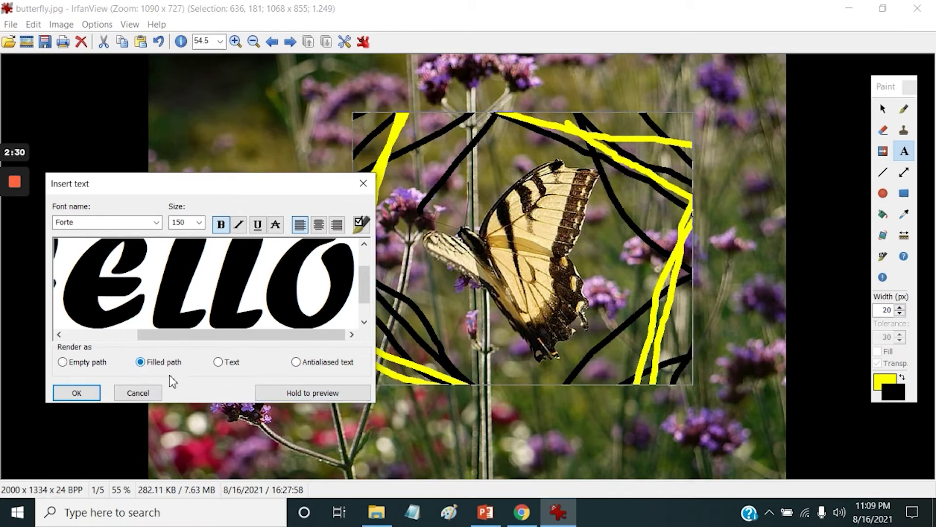
click(306, 395)
click(306, 396)
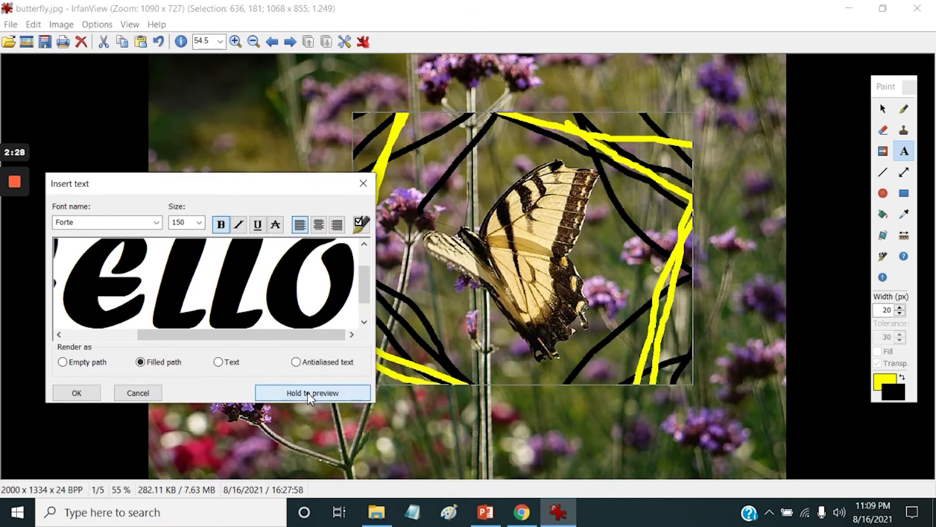
drag(307, 396, 308, 397)
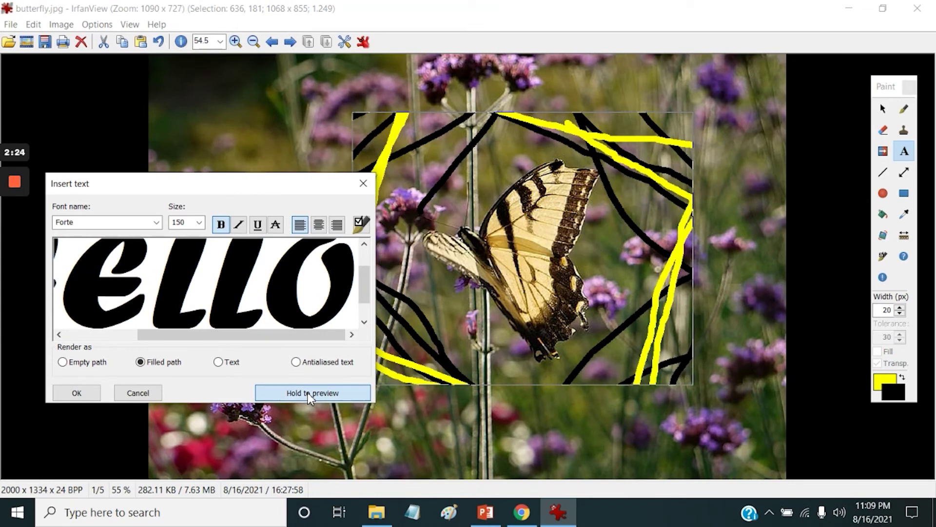
- Preview HELLO rendered as plain text, switch the rendering back to Filled path, and insert the text
click(218, 362)
click(301, 392)
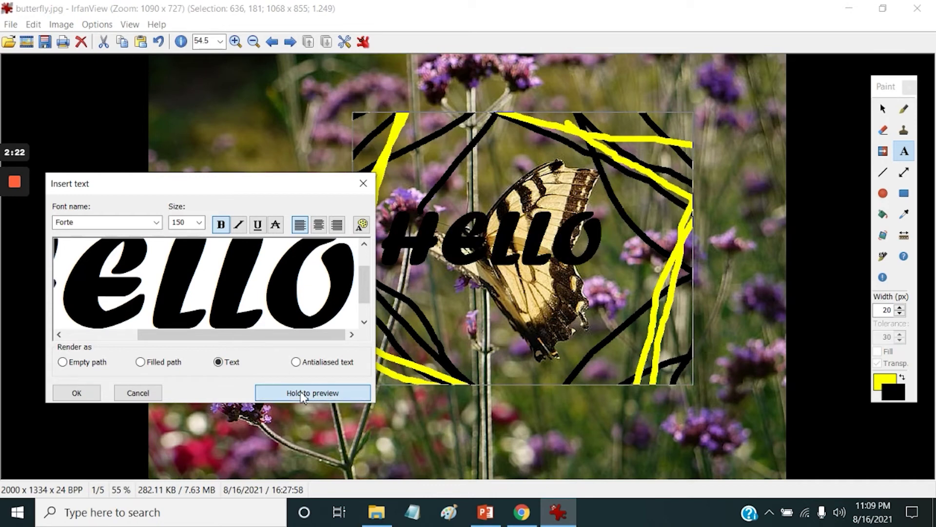
click(301, 392)
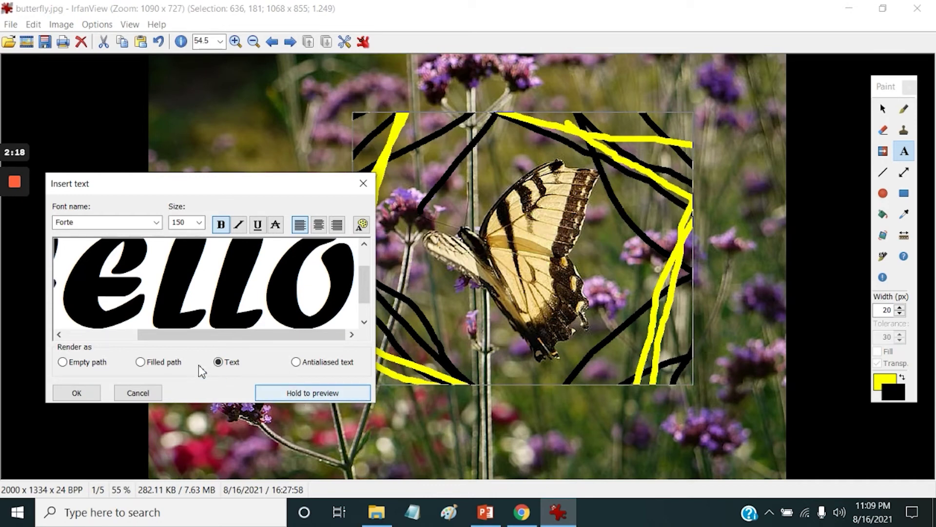
click(165, 365)
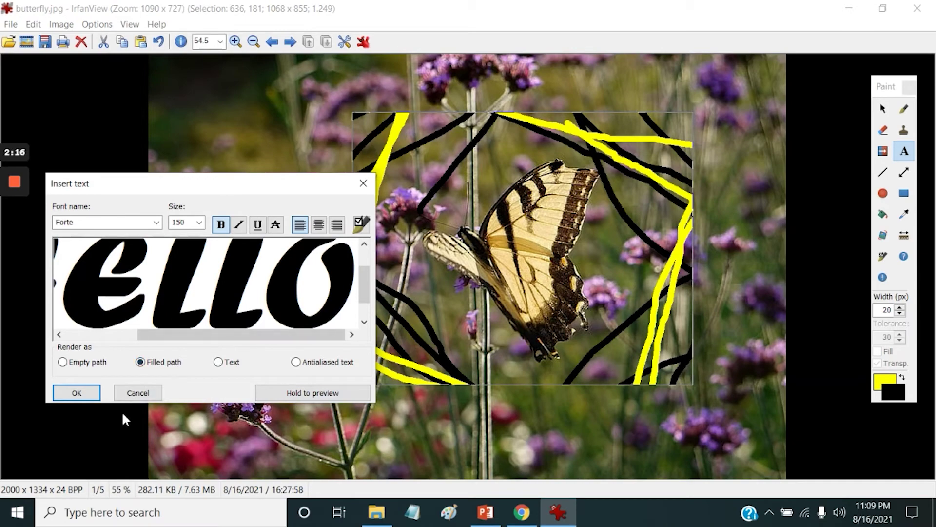
click(74, 394)
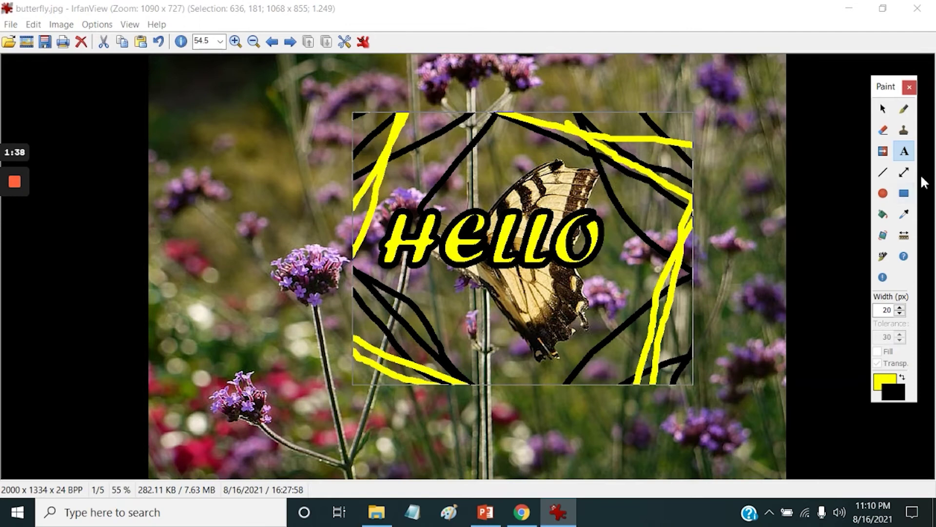
- Draw a straight black line and a black arrow line, 20 px wide, crossing diagonally over the butterfly
click(884, 175)
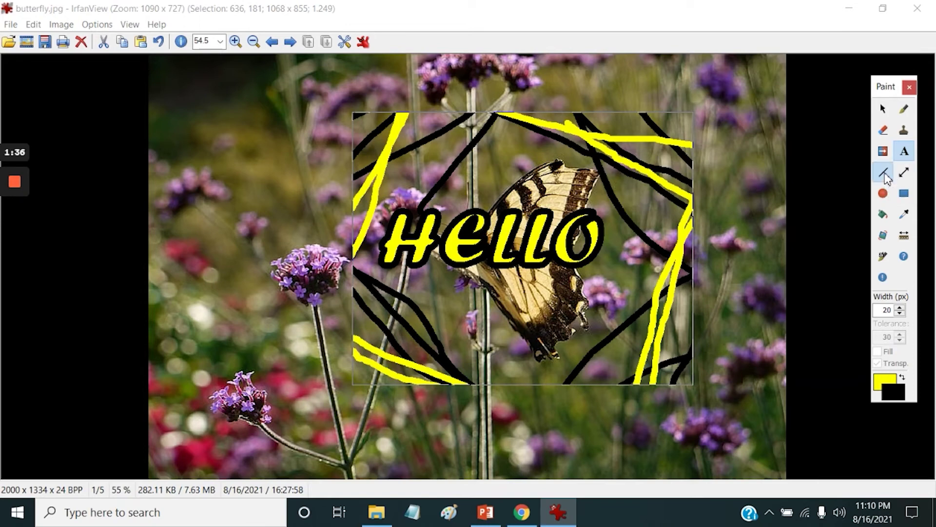
mouse_move(511, 116)
mouse_down()
mouse_move(631, 323)
mouse_move(632, 372)
mouse_up()
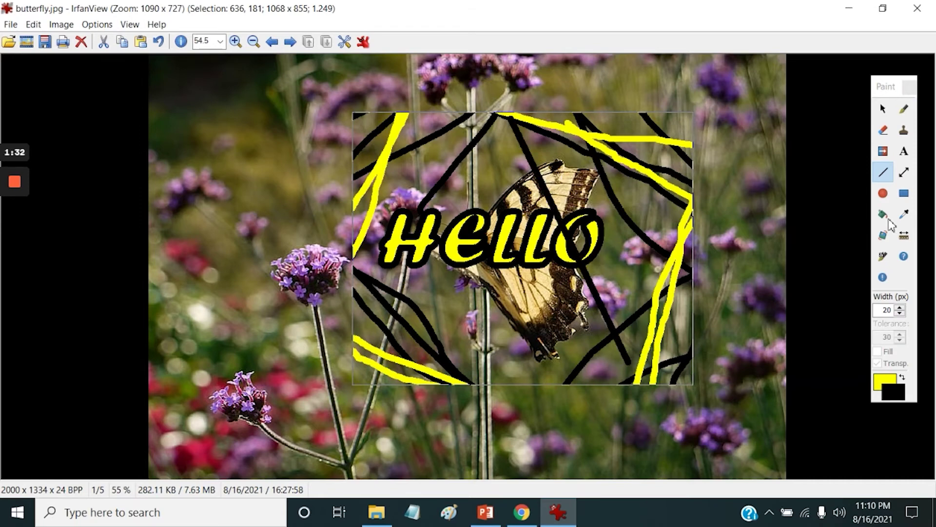
click(904, 174)
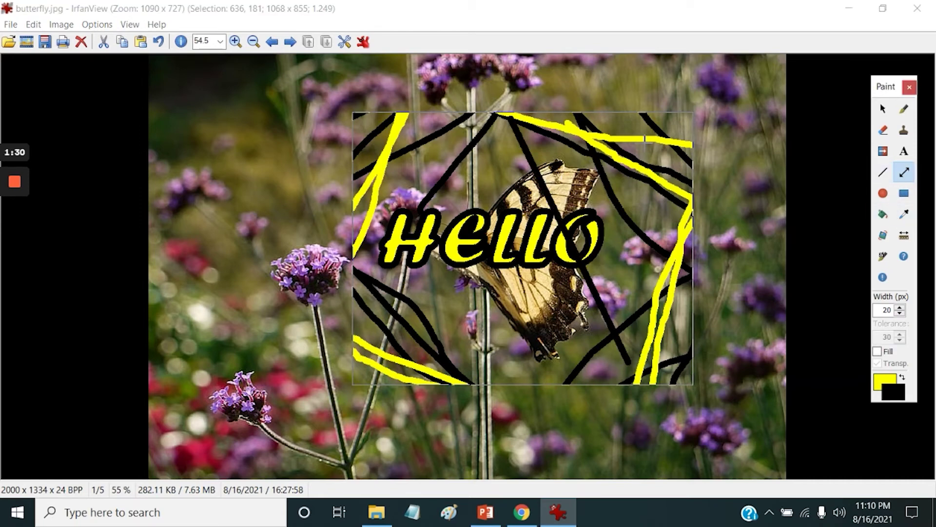
drag(643, 141, 451, 298)
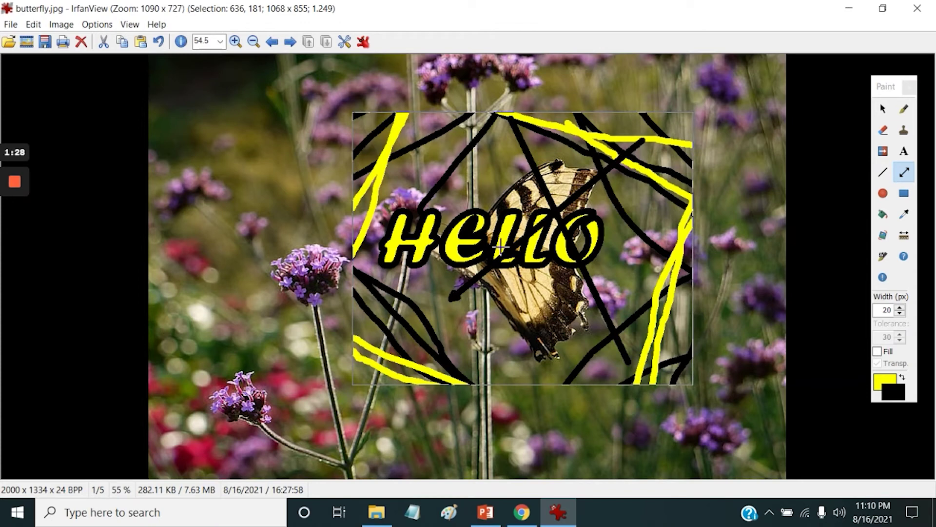
- Draw a black ellipse outline across the HELLO text, clear the selection, and draw a black rectangle outline around the large flower left of the butterfly
click(883, 194)
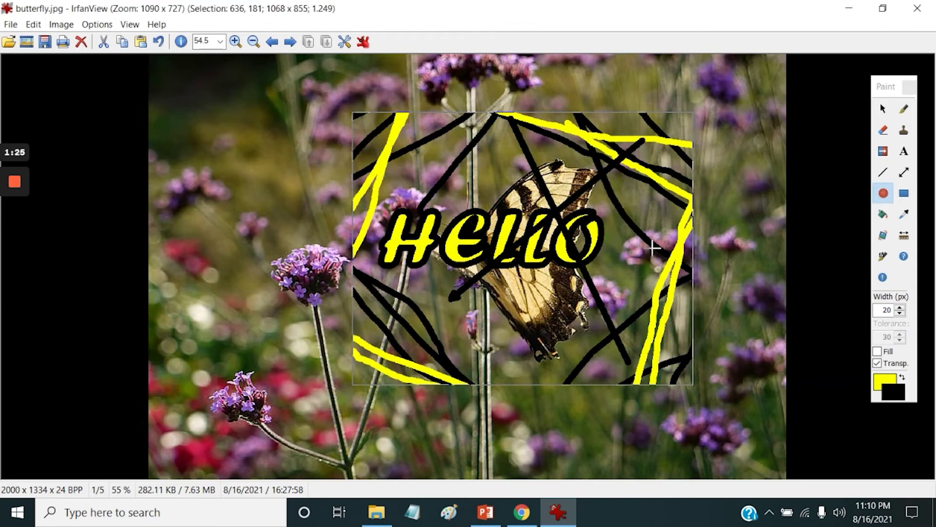
drag(364, 148, 657, 250)
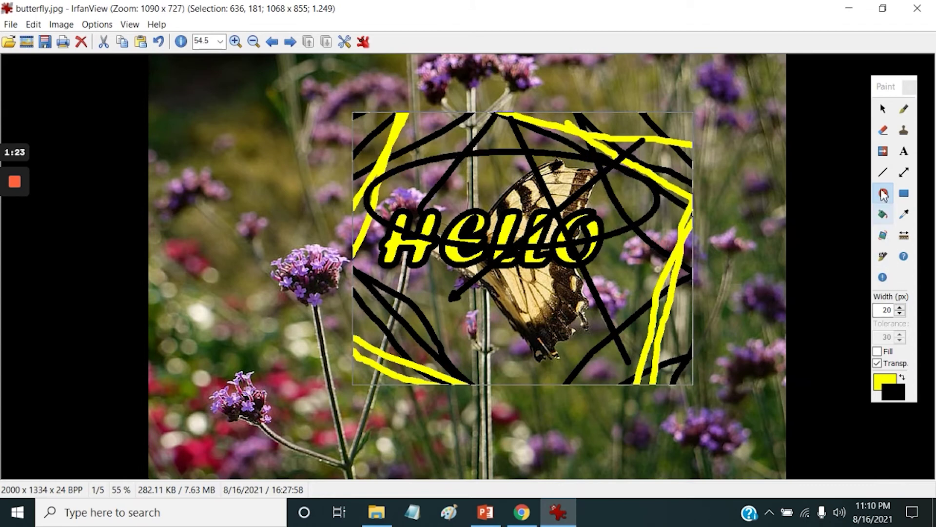
click(883, 109)
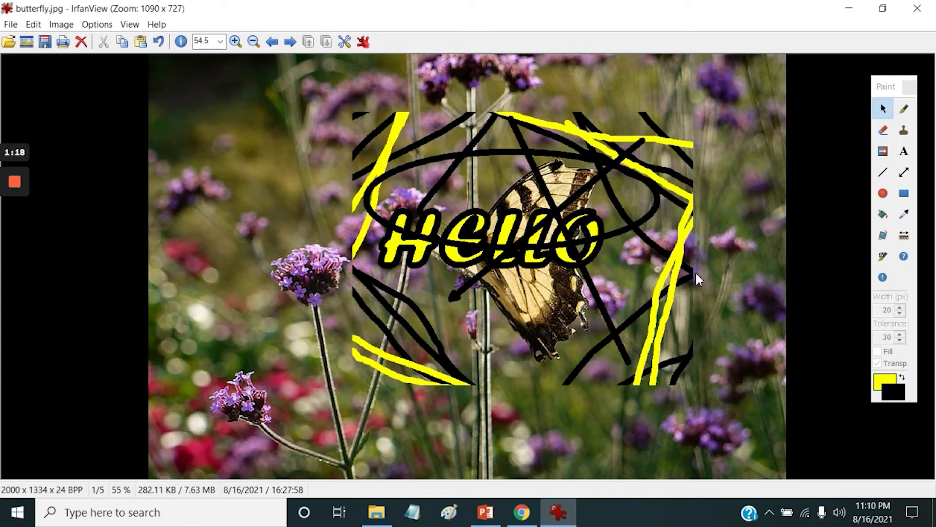
click(904, 194)
drag(199, 187, 426, 361)
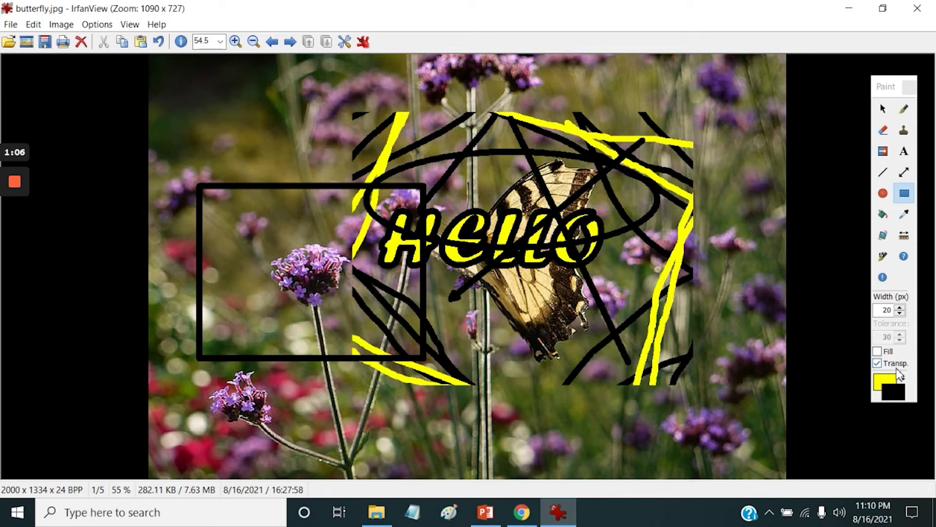
- Enable Fill, disable Transp., and draw two overlapping yellow-filled rectangles with black borders over the butterfly and its surroundings
click(878, 351)
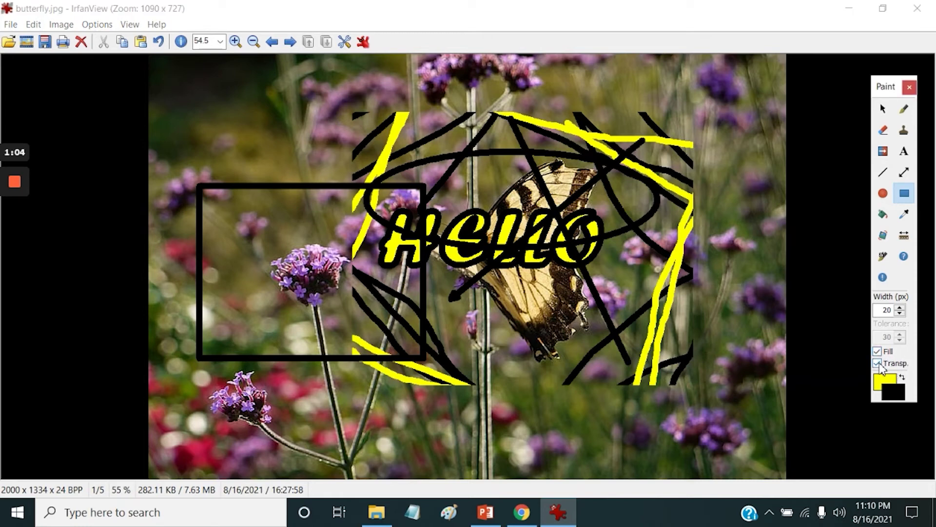
mouse_move(273, 120)
mouse_down()
mouse_move(324, 179)
mouse_move(664, 331)
mouse_move(654, 323)
mouse_up()
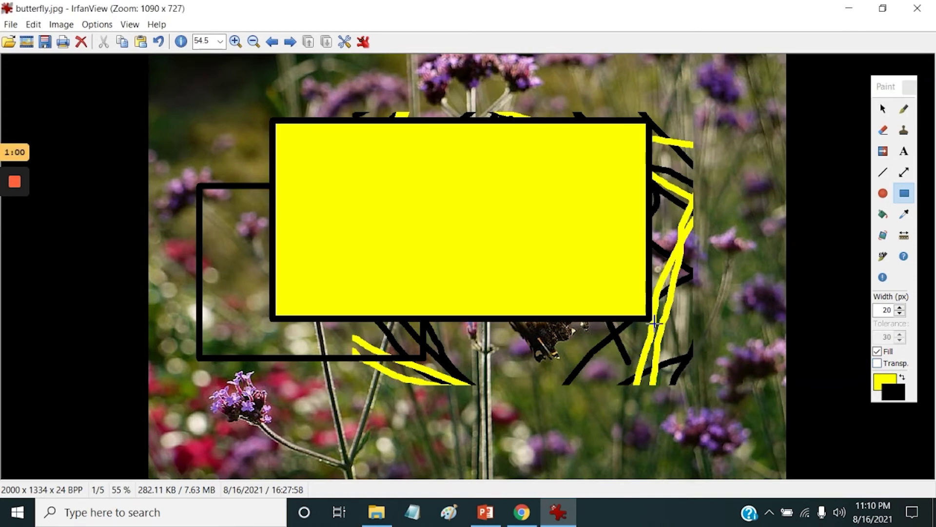
drag(539, 257, 721, 429)
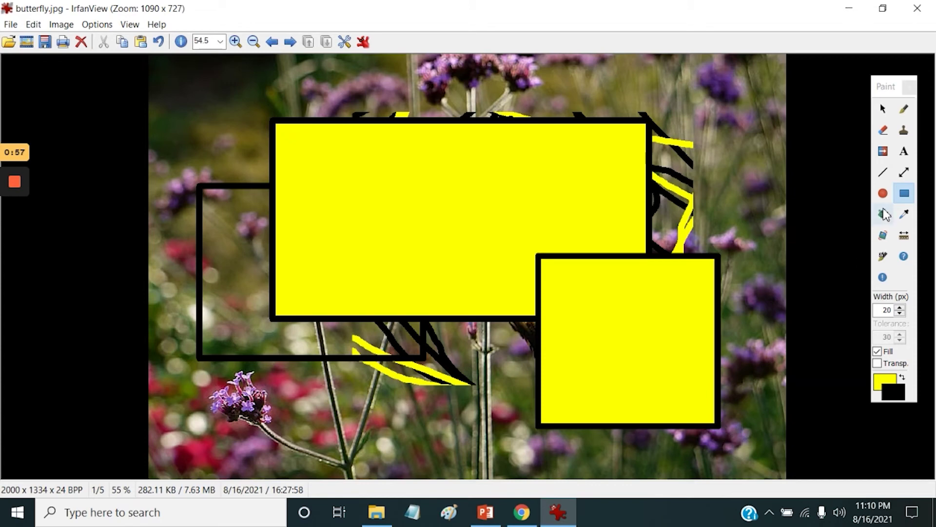
- Change the black paint colour to bright green and flood-fill the larger yellow rectangle and the photo's upper-right background at tolerance 30
click(883, 214)
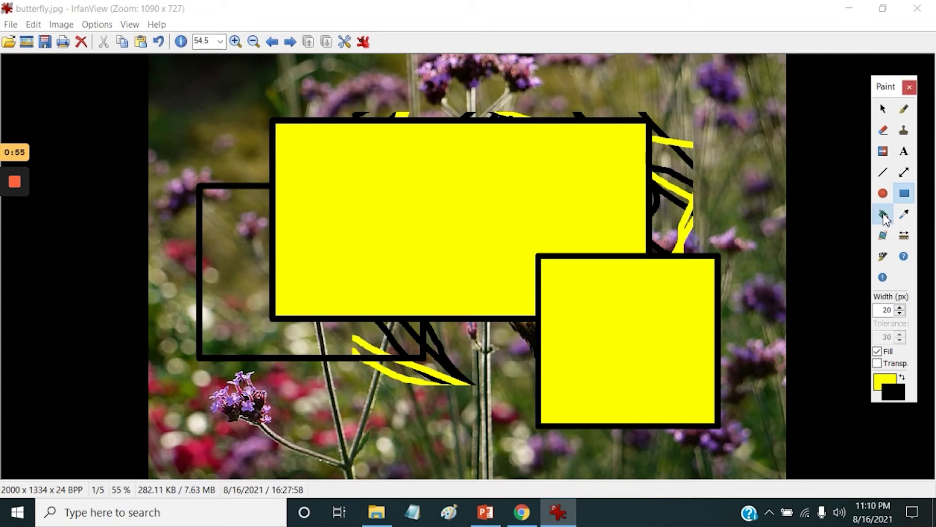
click(894, 389)
click(640, 160)
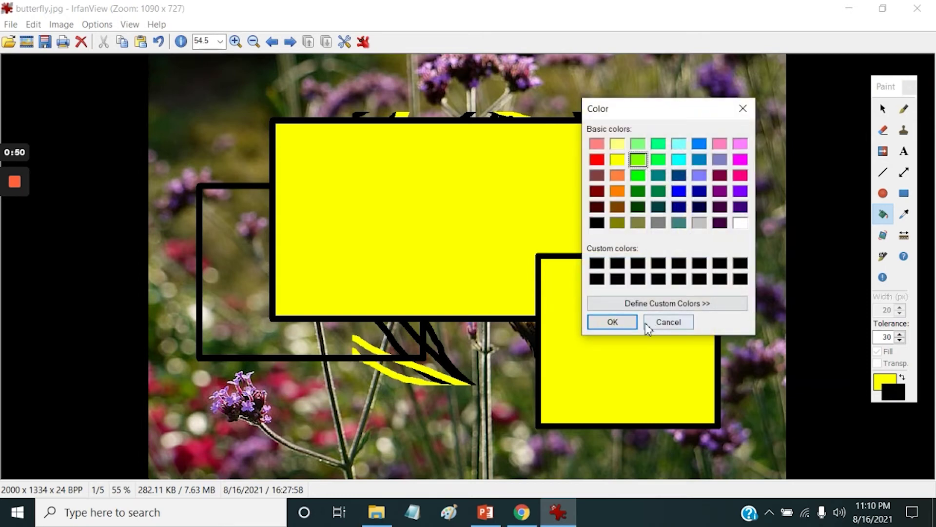
click(612, 322)
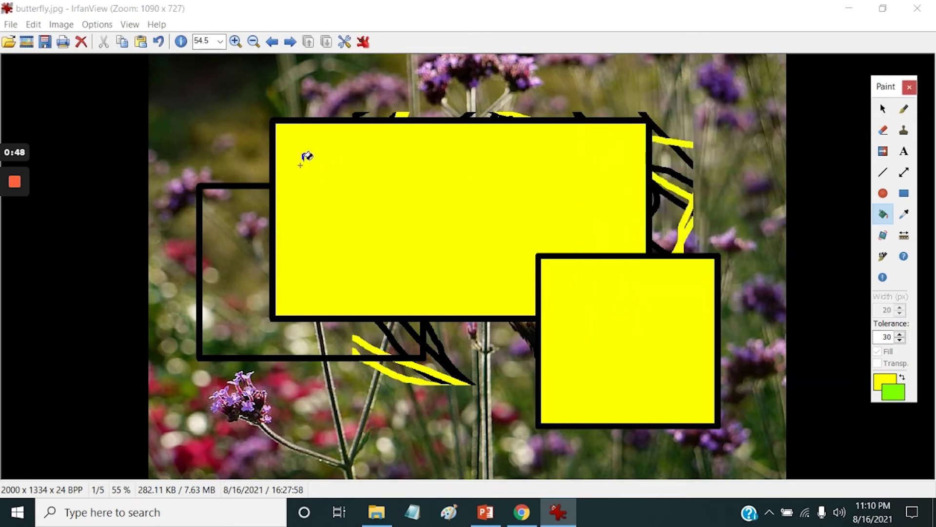
right_click(300, 164)
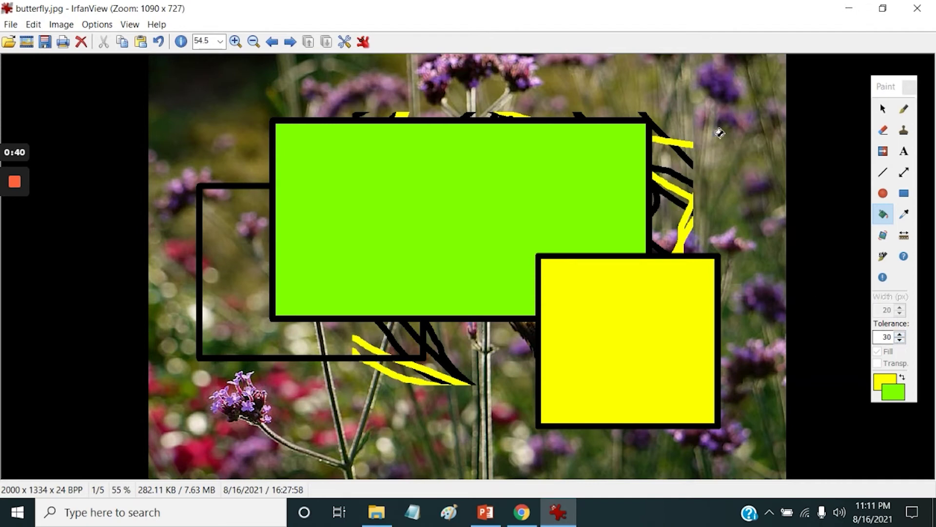
right_click(718, 135)
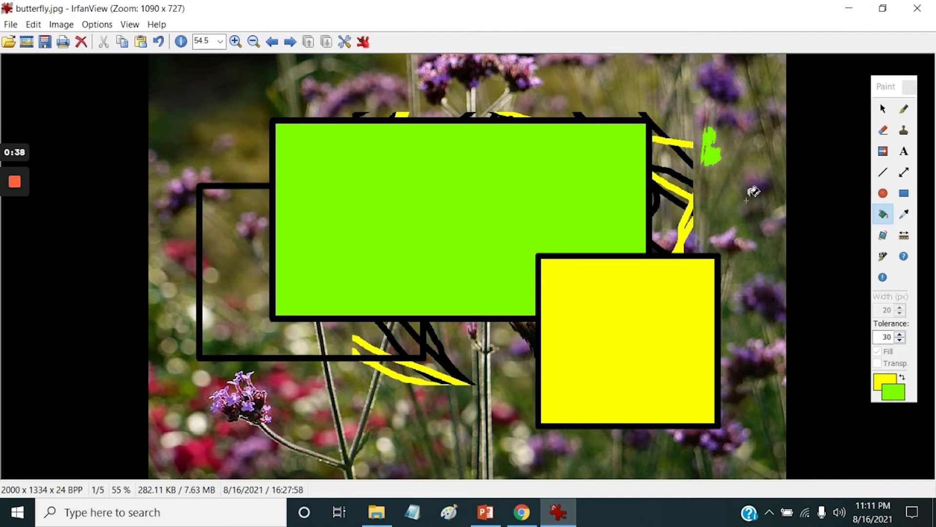
right_click(753, 149)
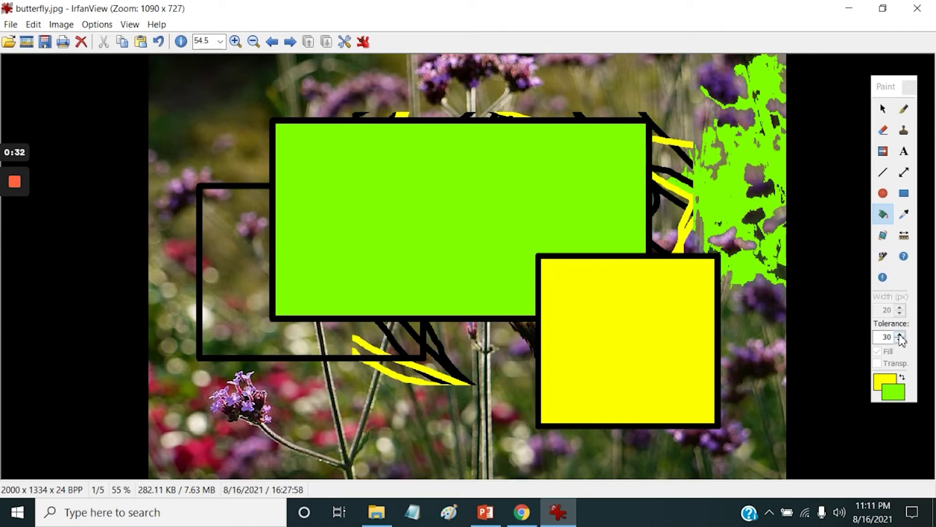
- Set the fill tolerance to 10 and flood-fill a background spot right of the yellow square with green
click(900, 335)
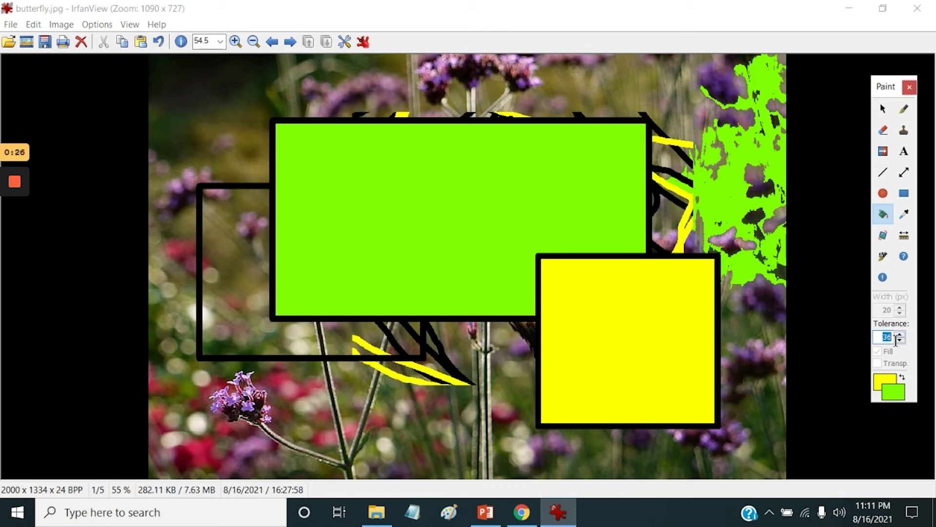
text(10)
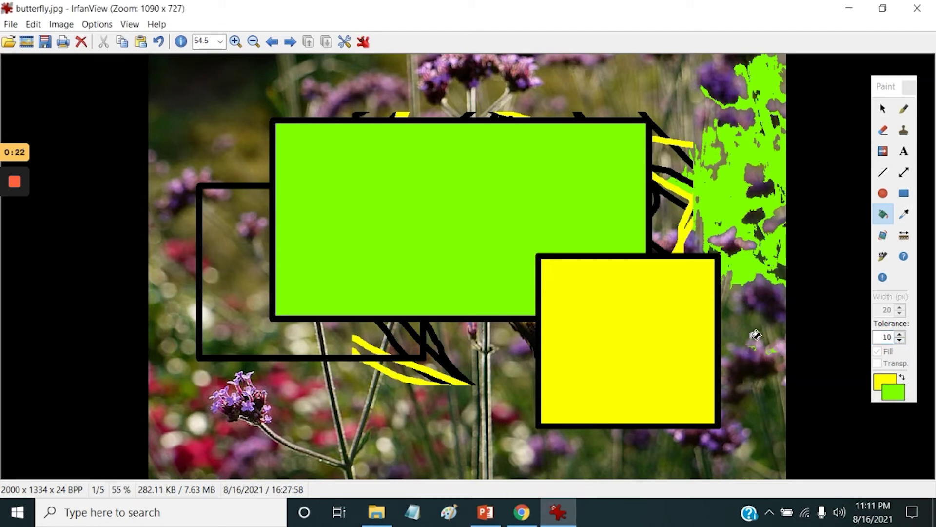
click(755, 332)
- Set the fill tolerance to 50 and flood-fill three background spots in green: below the large rectangle, below the yellow square and at its lower right
click(888, 338)
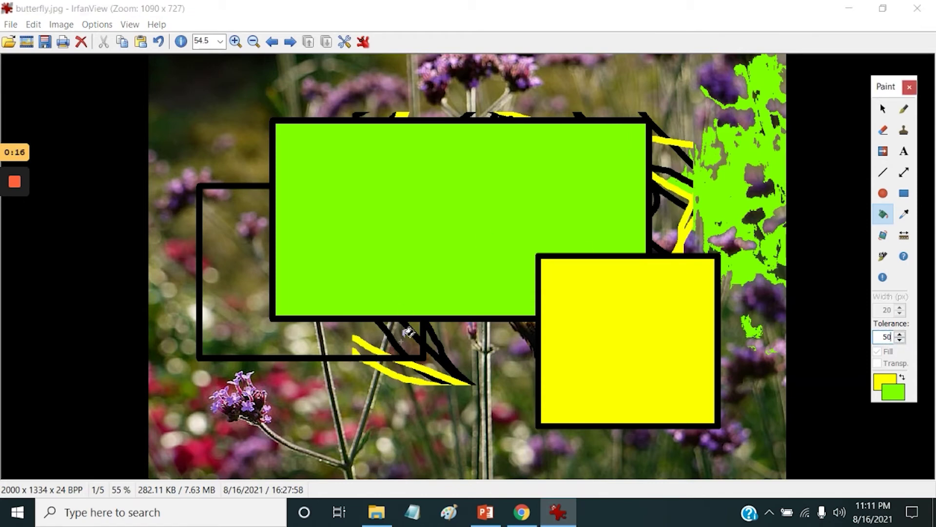
click(403, 414)
click(568, 467)
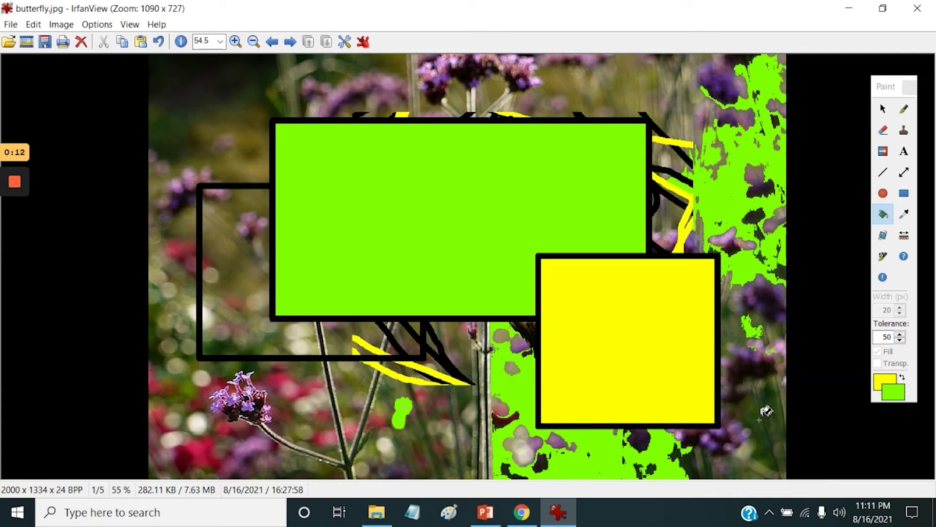
click(760, 417)
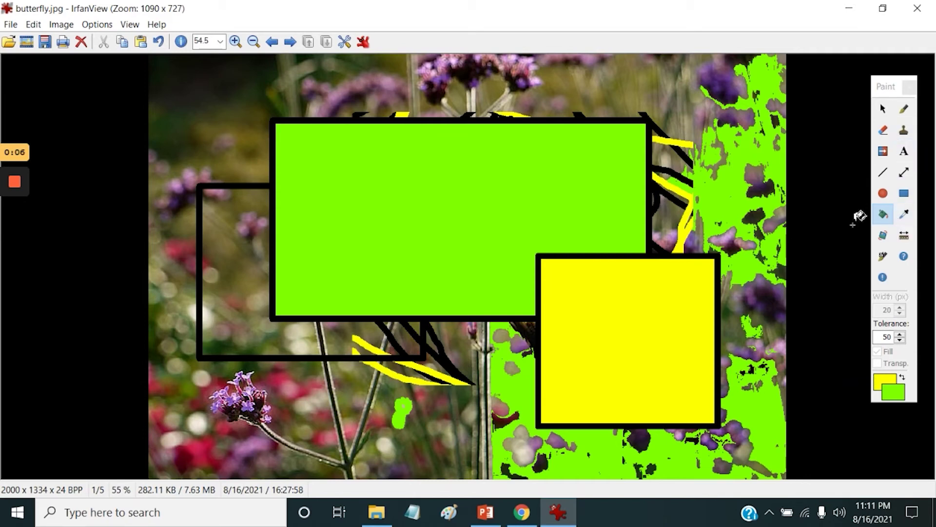
- Show the Paint dialog for sun.jpg and select a rectangle of about 72 x 74 pixels around the sun
mouse_move(20, 194)
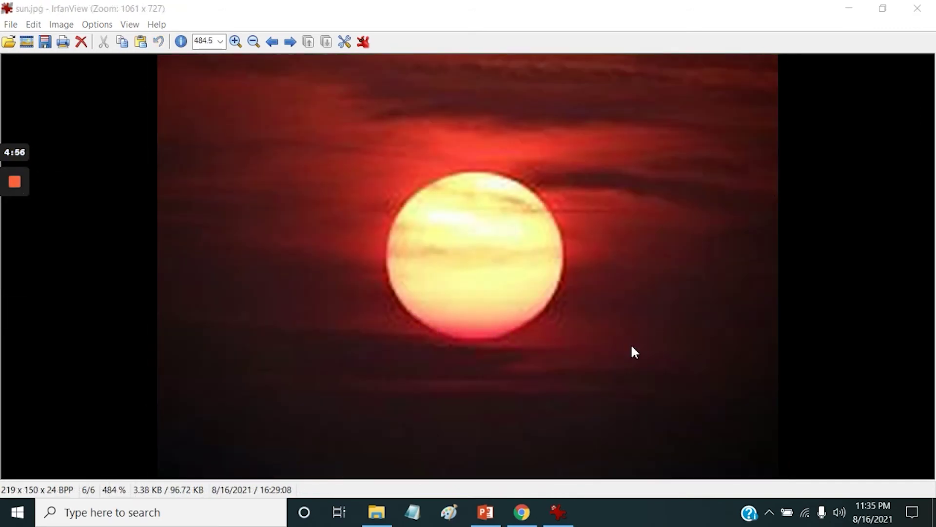
click(34, 24)
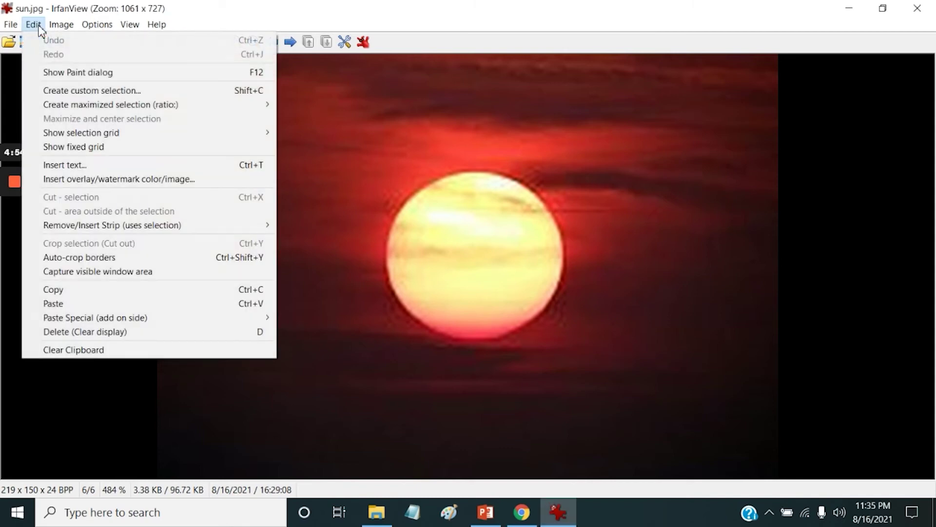
click(66, 72)
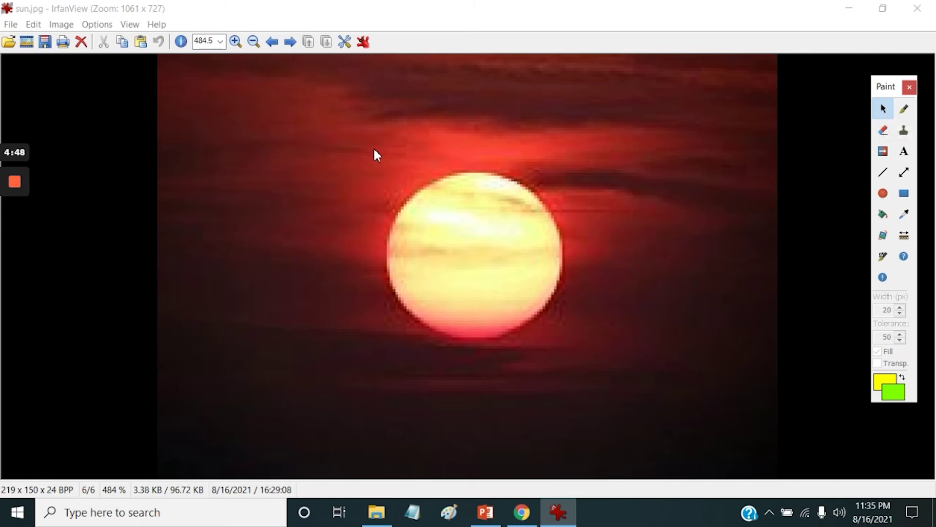
drag(373, 148, 581, 361)
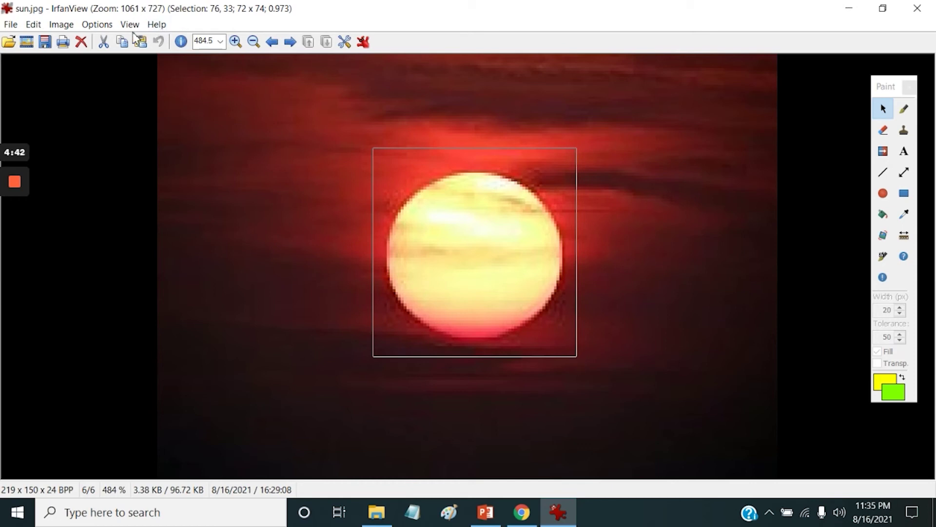
- Cut the selected sun area out of the image and paste it back in the same place
click(103, 41)
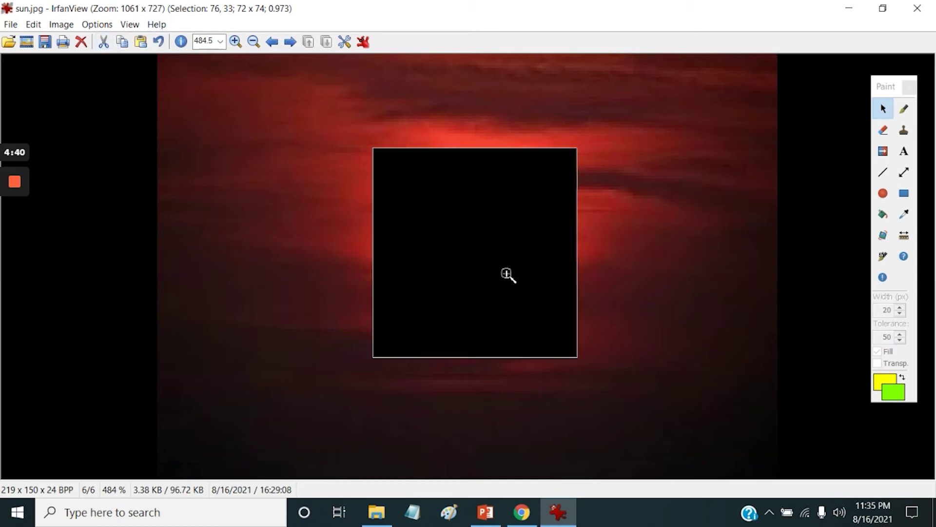
click(141, 41)
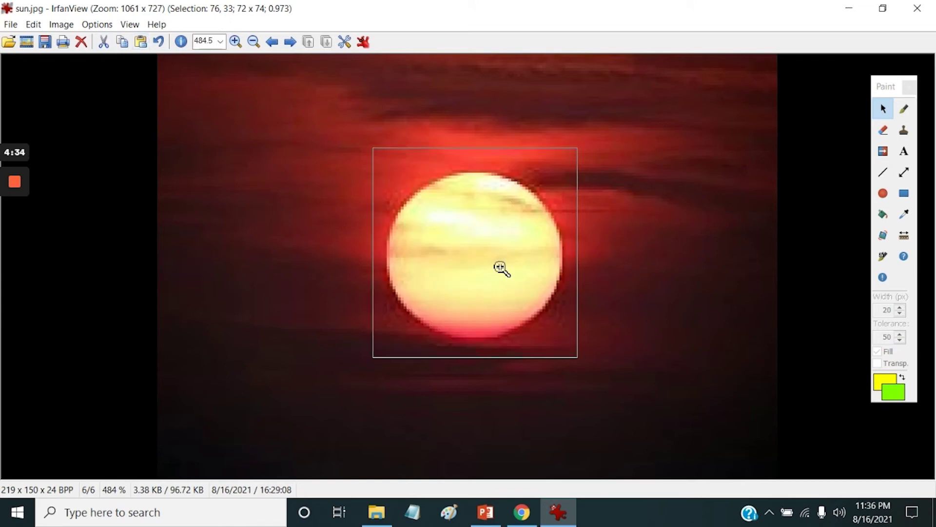
- Move the selection frame down and left of the sun to about position 35, 67 and paste the cut sun area there
key(ctrl+Left)
key(ctrl+Left)
key(ctrl+Left)
key(ctrl+Left)
key(ctrl+Left)
key(ctrl+Left)
key(ctrl+Left)
key(ctrl+Left)
key(ctrl+Left)
key(ctrl+Left)
key(ctrl+Left)
key(ctrl+Left)
key(ctrl+Left)
key(ctrl+Left)
key(ctrl+Left)
key(ctrl+Left)
key(ctrl+Left)
key(ctrl+Left)
key(ctrl+Left)
key(ctrl+Left)
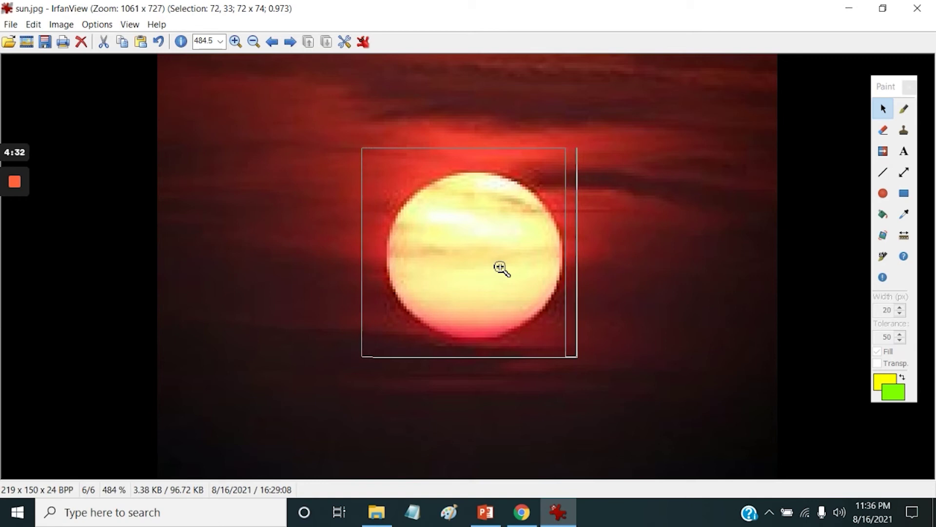
key(ctrl+Left)
key(ctrl+Left)
key(ctrl+Left)
key(ctrl+Left)
key(ctrl+Left)
key(ctrl+Left)
key(ctrl+Left)
key(ctrl+Left)
key(ctrl+Left)
key(ctrl+Left)
key(ctrl+Left)
key(ctrl+Left)
key(ctrl+Left)
key(ctrl+Left)
key(ctrl+Left)
key(ctrl+Left)
key(ctrl+Left)
key(ctrl+Left)
key(ctrl+Left)
key(ctrl+Left)
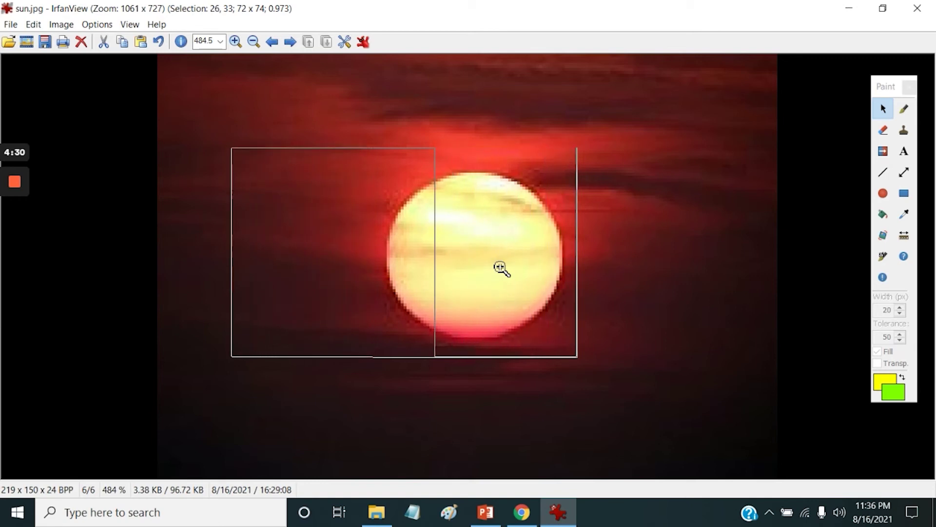
key(ctrl+Right)
key(ctrl+Right)
key(ctrl+Right)
key(ctrl+Right)
key(ctrl+Right)
key(ctrl+Right)
key(ctrl+Right)
key(ctrl+Right)
key(ctrl+Right)
key(ctrl+Right)
key(ctrl+Right)
key(ctrl+Right)
key(ctrl+Right)
key(ctrl+Right)
key(ctrl+Right)
key(ctrl+Right)
key(ctrl+Right)
key(ctrl+Right)
key(ctrl+Right)
key(ctrl+Right)
key(ctrl+Right)
key(ctrl+Right)
key(ctrl+Right)
key(ctrl+Right)
key(ctrl+Right)
key(ctrl+Right)
key(ctrl+Right)
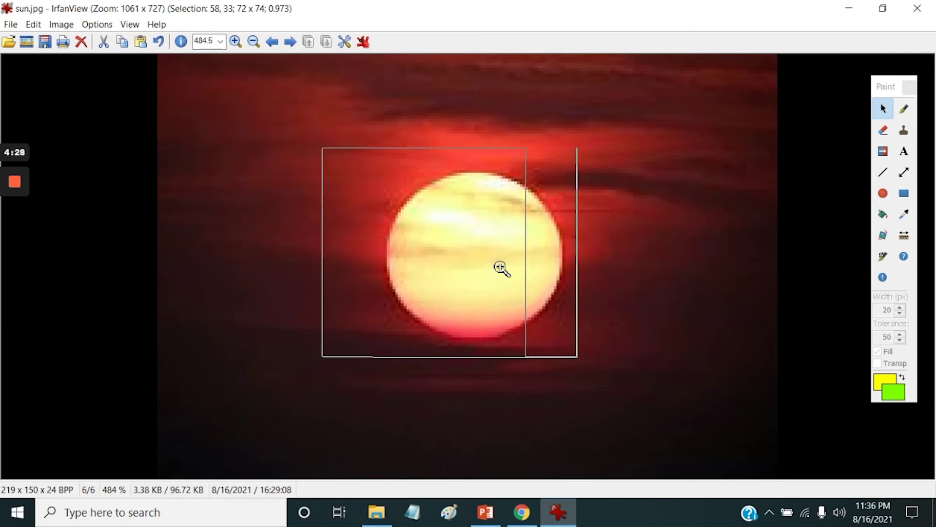
key(ctrl+Down)
key(ctrl+Down)
key(ctrl+Down)
key(ctrl+Down)
key(ctrl+Down)
key(ctrl+Down)
key(ctrl+Down)
key(ctrl+Down)
key(ctrl+Down)
key(ctrl+Down)
key(ctrl+Down)
key(ctrl+Down)
key(ctrl+Down)
key(ctrl+Down)
key(ctrl+Down)
key(ctrl+Down)
key(ctrl+Down)
key(ctrl+Down)
key(ctrl+Down)
key(ctrl+Down)
key(ctrl+Down)
key(ctrl+Down)
key(ctrl+Down)
key(ctrl+Down)
key(ctrl+Down)
key(ctrl+Down)
key(ctrl+Down)
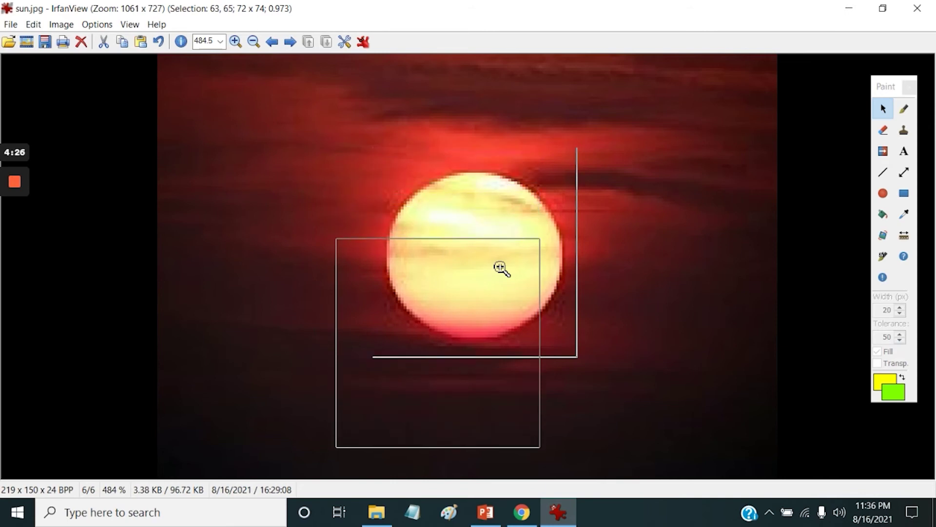
key(ctrl+Left)
key(ctrl+Left)
key(ctrl+Left)
key(ctrl+Left)
key(ctrl+Left)
key(ctrl+Left)
key(ctrl+Left)
key(ctrl+Left)
key(ctrl+Left)
key(ctrl+Left)
key(ctrl+Left)
key(ctrl+Left)
key(ctrl+Left)
key(ctrl+Left)
key(ctrl+Left)
key(ctrl+Left)
key(ctrl+Left)
key(ctrl+Left)
key(ctrl+Left)
key(ctrl+Left)
key(ctrl+Left)
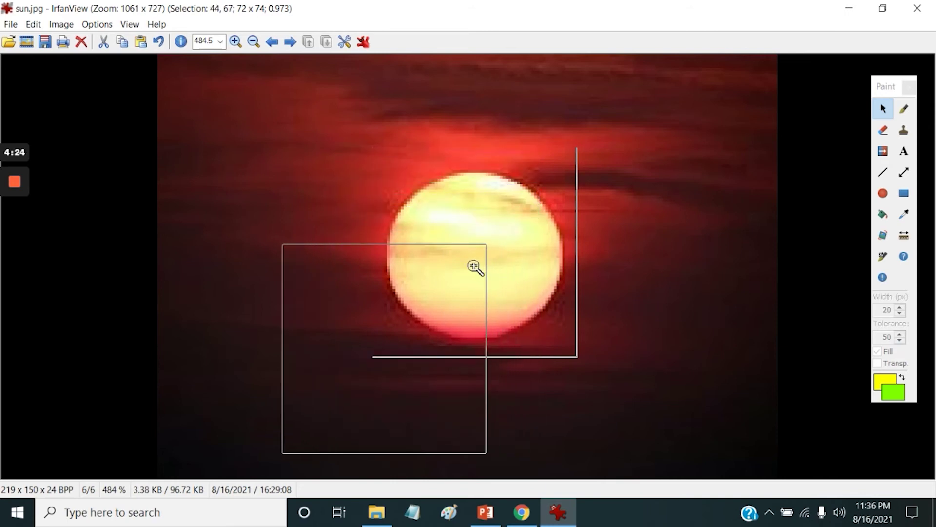
click(141, 43)
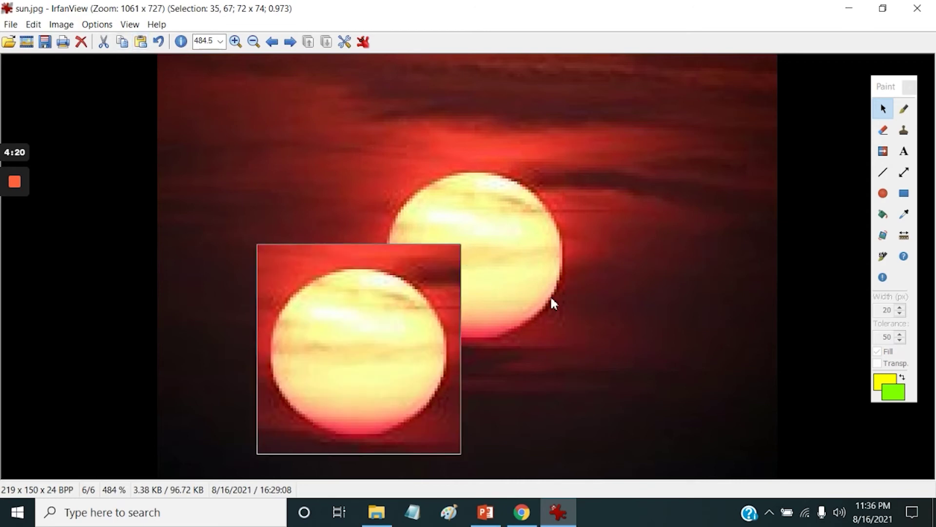
- Shift the selection frame right to about position 109, 67 and paste another copy of the cut sun area there
key(ctrl+Right)
key(ctrl+Right)
key(ctrl+Right)
key(ctrl+Right)
key(ctrl+Right)
key(ctrl+Right)
key(ctrl+Right)
key(ctrl+Right)
key(ctrl+Right)
key(ctrl+Right)
key(ctrl+Right)
key(ctrl+Right)
key(ctrl+Right)
key(ctrl+Right)
key(ctrl+Right)
key(ctrl+Right)
key(ctrl+Right)
key(ctrl+Right)
key(ctrl+Right)
key(ctrl+Right)
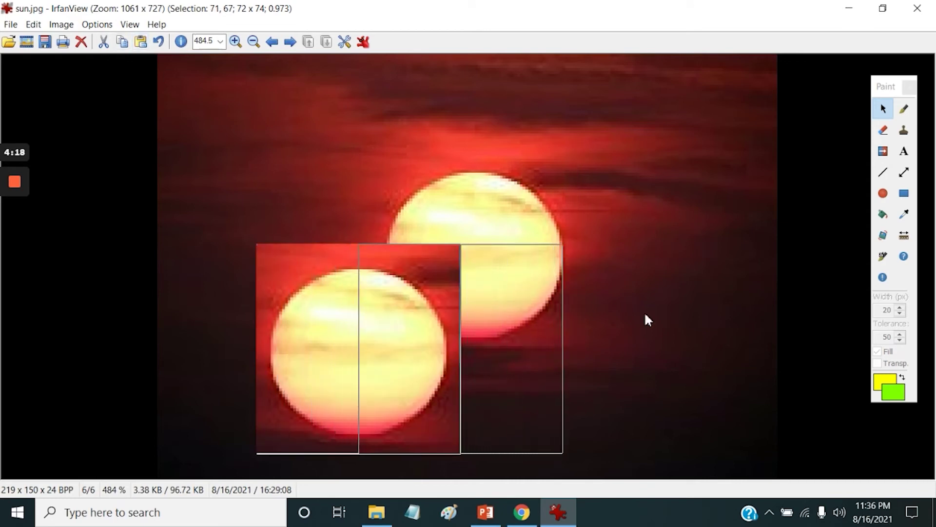
key(ctrl+Right)
key(ctrl+Right)
key(ctrl+Right)
key(ctrl+Right)
key(ctrl+Right)
key(ctrl+Right)
key(ctrl+Right)
key(ctrl+Right)
key(ctrl+Right)
key(ctrl+Right)
key(ctrl+Right)
key(ctrl+Right)
key(ctrl+Right)
key(ctrl+Right)
key(ctrl+Right)
key(ctrl+Right)
key(ctrl+Right)
key(ctrl+Right)
key(ctrl+Right)
key(ctrl+Right)
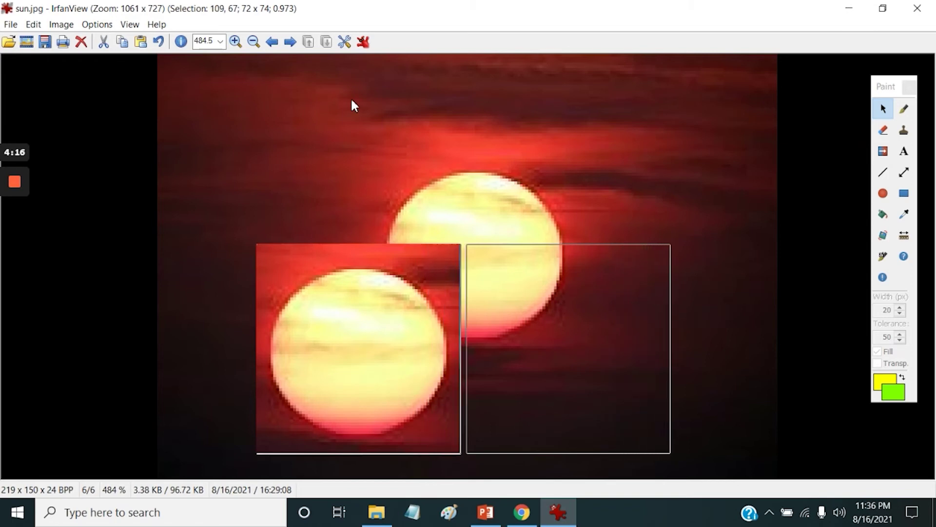
click(142, 45)
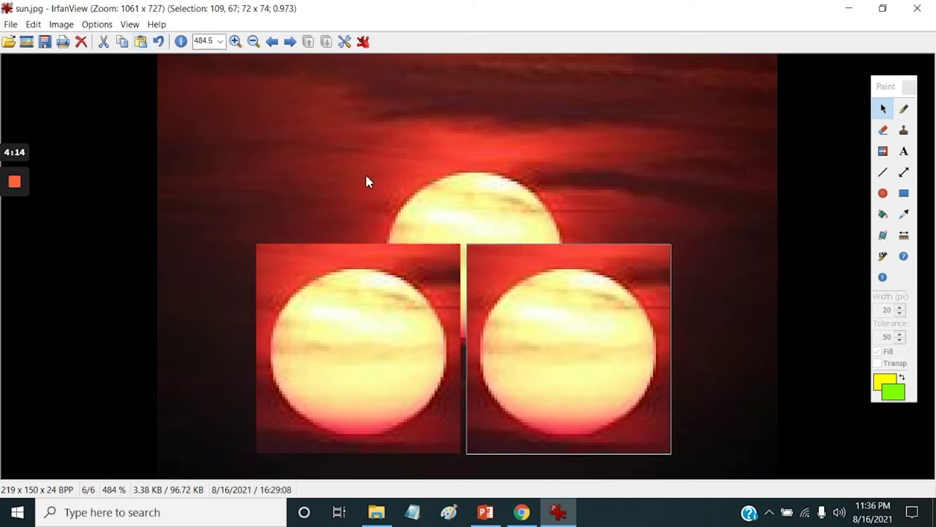
- Shift the selection frame up to about position 109, 14 and paste a further copy of the sun area
key(ctrl+Up)
key(ctrl+Up)
key(ctrl+Up)
key(ctrl+Up)
key(ctrl+Up)
key(ctrl+Up)
key(ctrl+Up)
key(ctrl+Up)
key(ctrl+Up)
key(ctrl+Up)
key(ctrl+Up)
key(ctrl+Up)
key(ctrl+Up)
key(ctrl+Up)
key(ctrl+Up)
key(ctrl+Up)
key(ctrl+Up)
key(ctrl+Up)
key(ctrl+Up)
key(ctrl+Up)
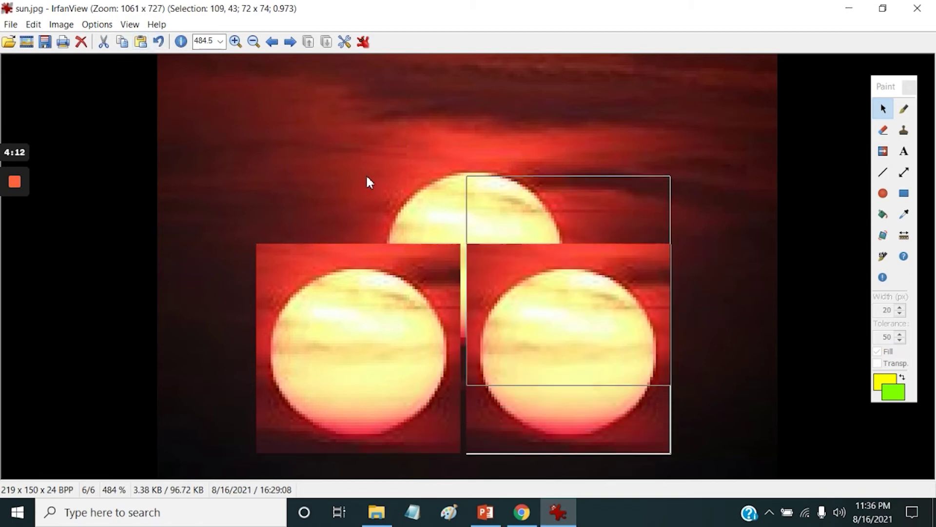
key(ctrl+Up)
key(ctrl+Up)
key(ctrl+Up)
key(ctrl+Up)
key(ctrl+Up)
key(ctrl+Up)
key(ctrl+Up)
key(ctrl+Up)
key(ctrl+Up)
key(ctrl+Up)
key(ctrl+Up)
key(ctrl+Up)
key(ctrl+Up)
key(ctrl+Up)
key(ctrl+Up)
key(ctrl+Up)
key(ctrl+Up)
key(ctrl+Up)
key(ctrl+Up)
key(ctrl+Up)
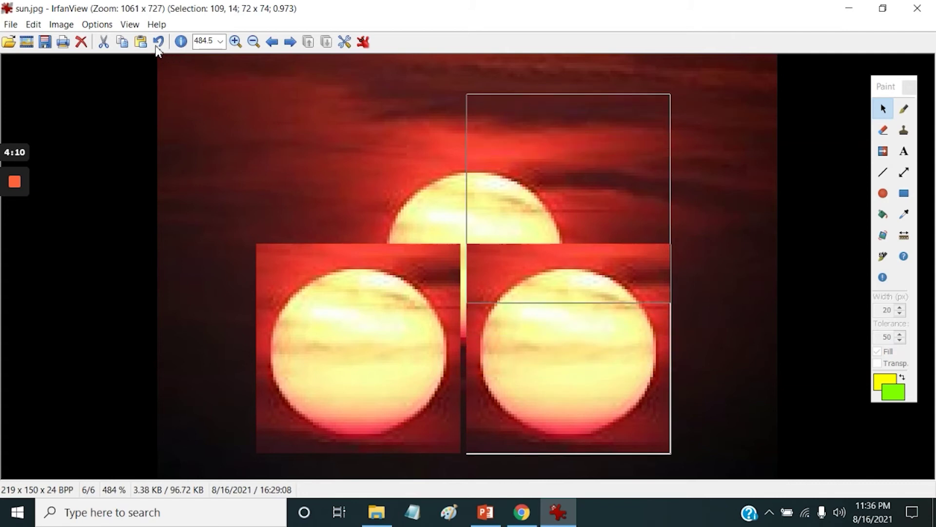
click(141, 44)
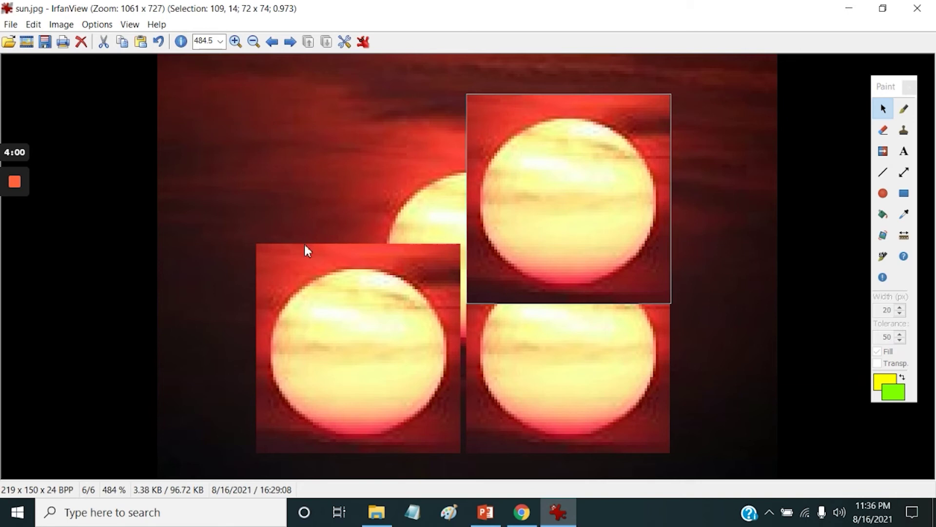
- Paste the sun scaled into a selection of about 31 x 27 pixels at 27, 24 and one of about 137 x 113 pixels at 74, 20
drag(235, 123, 321, 198)
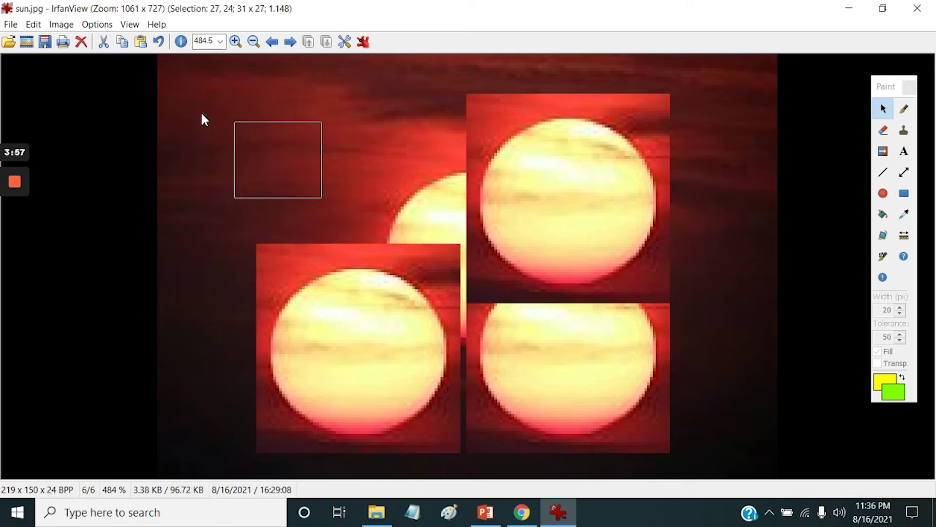
click(141, 43)
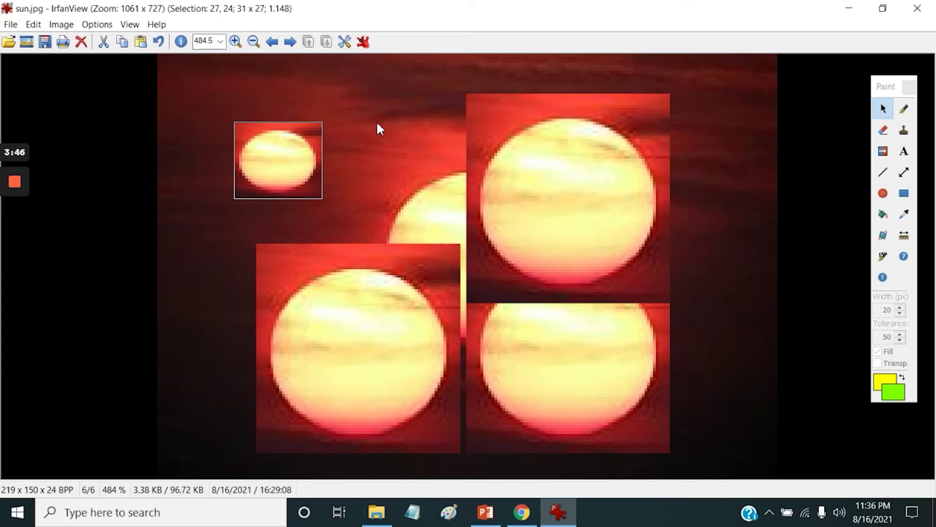
drag(368, 111, 756, 431)
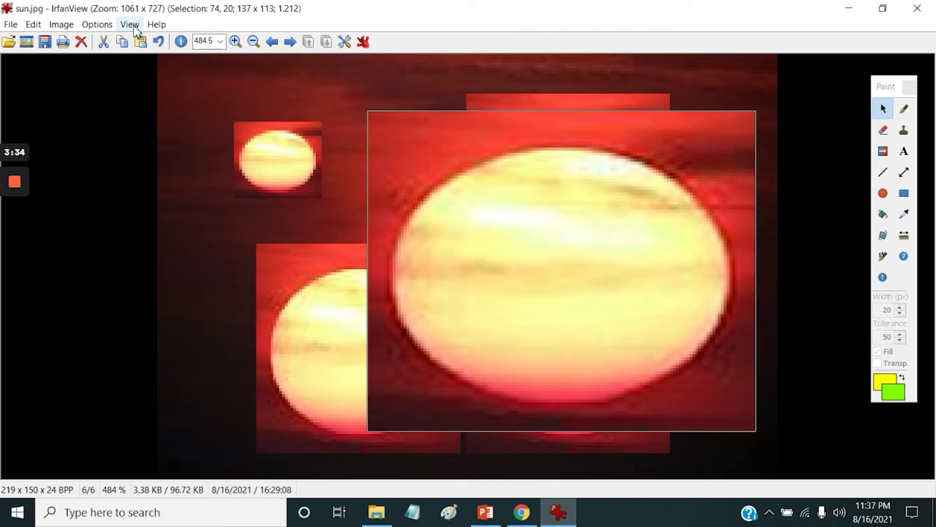
- View the Start / Exit options in the settings, switching the prompt to save changes on exit or image change off and on again
click(344, 42)
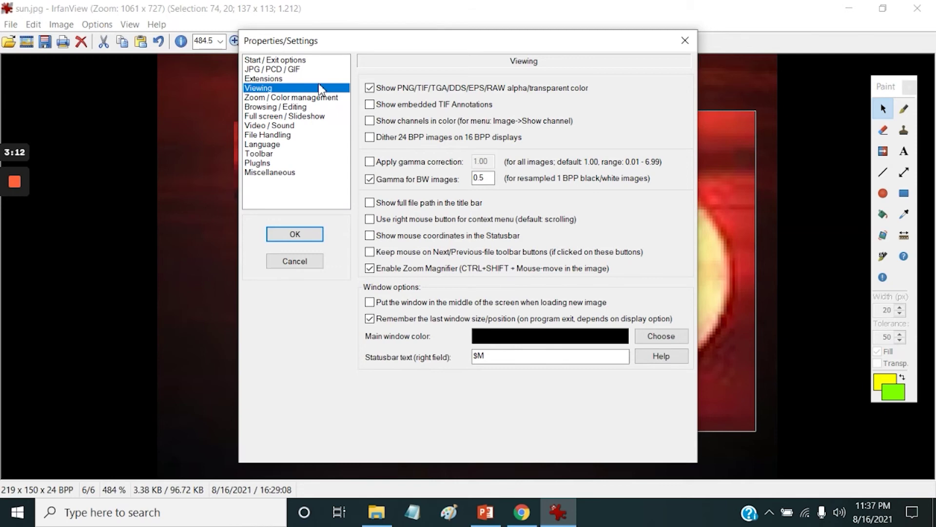
click(275, 62)
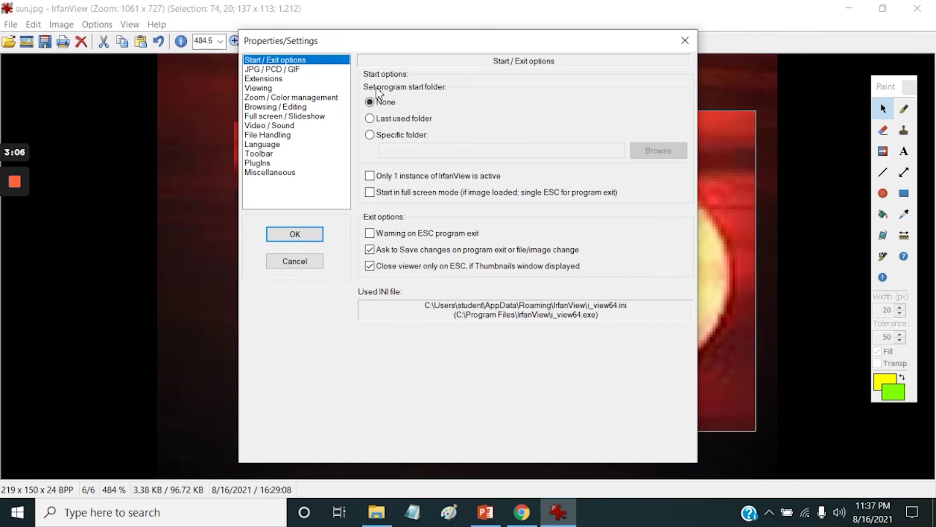
click(372, 252)
click(370, 250)
click(296, 234)
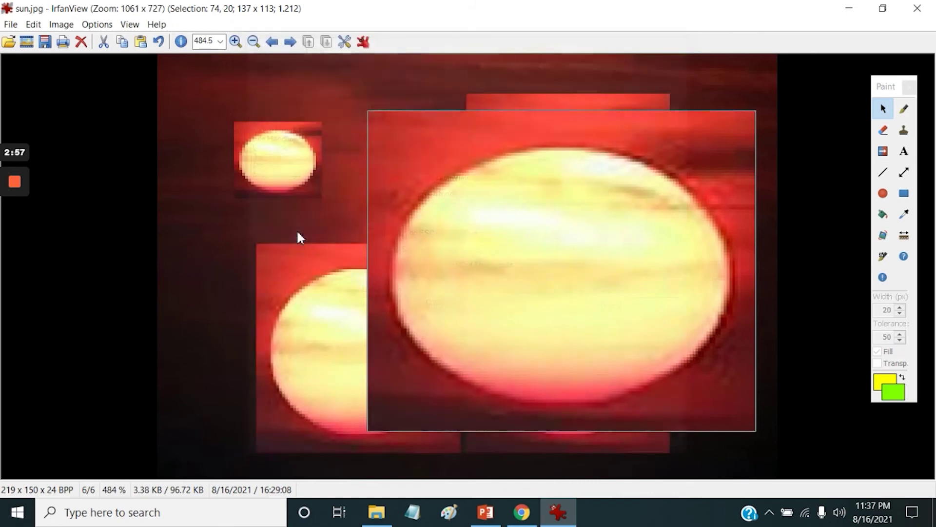
- Go to the previous image without saving the changes to sun.jpg, and return to sun.jpg
click(271, 42)
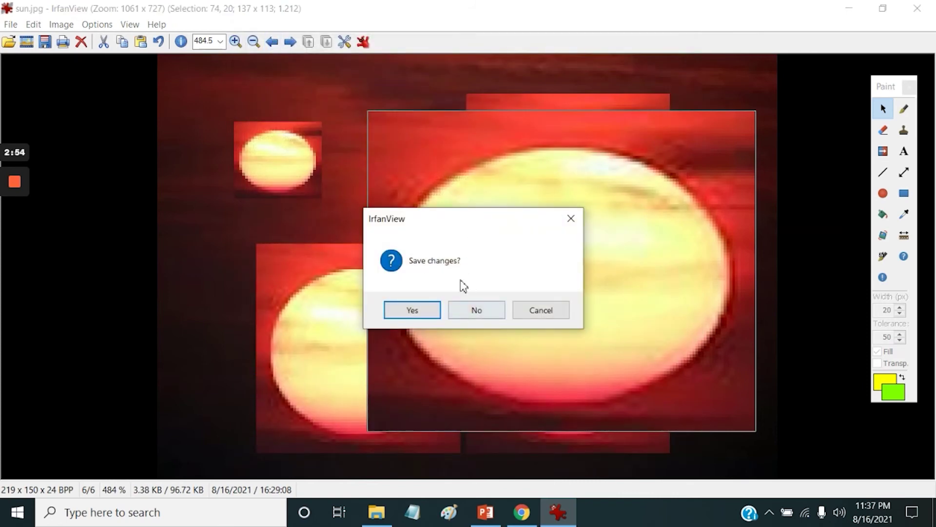
click(477, 311)
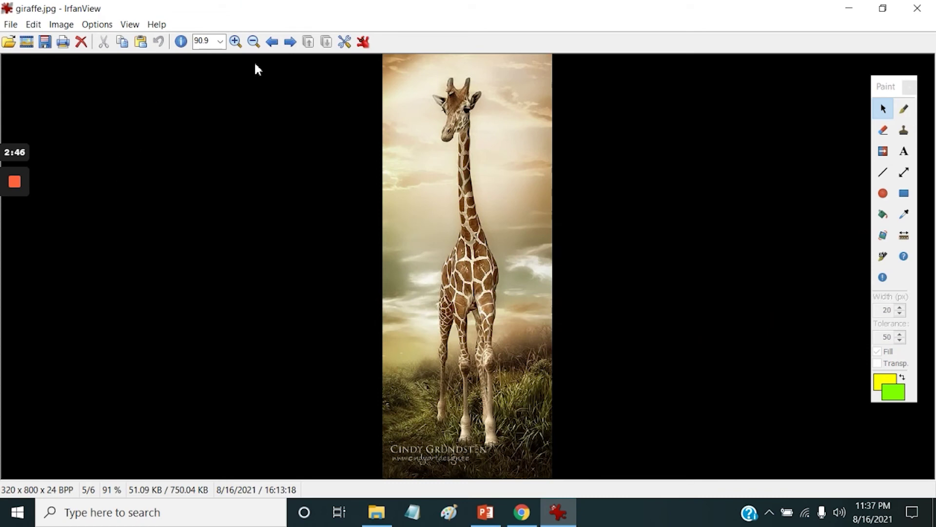
click(289, 42)
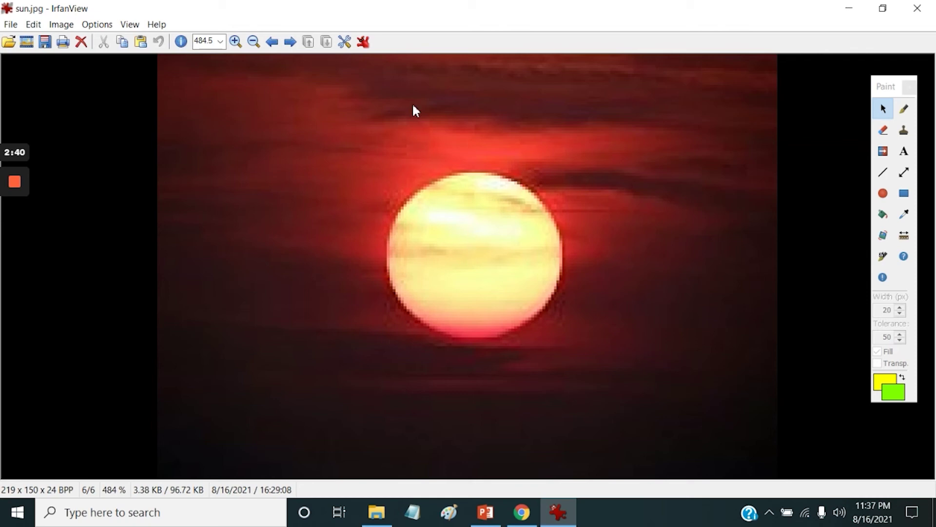
- Set the main window color to yellow in the Viewing settings and apply it
click(347, 44)
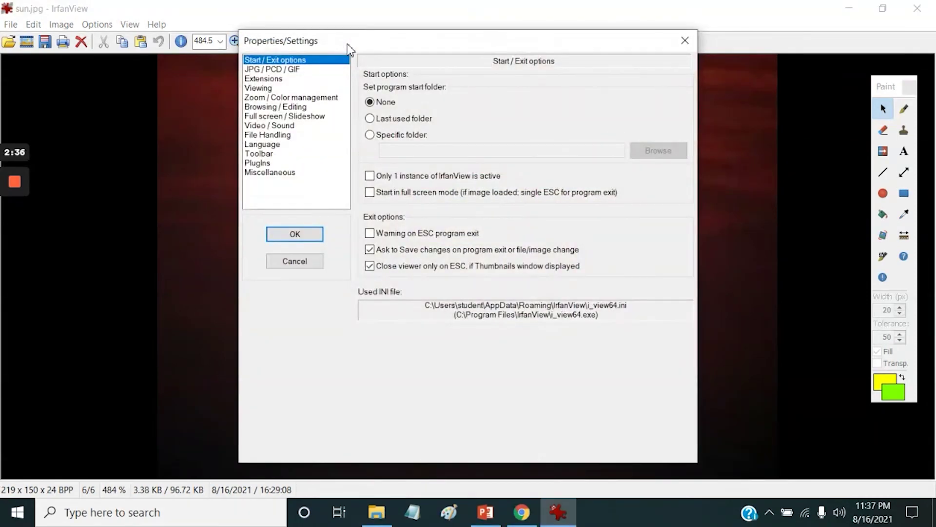
click(265, 90)
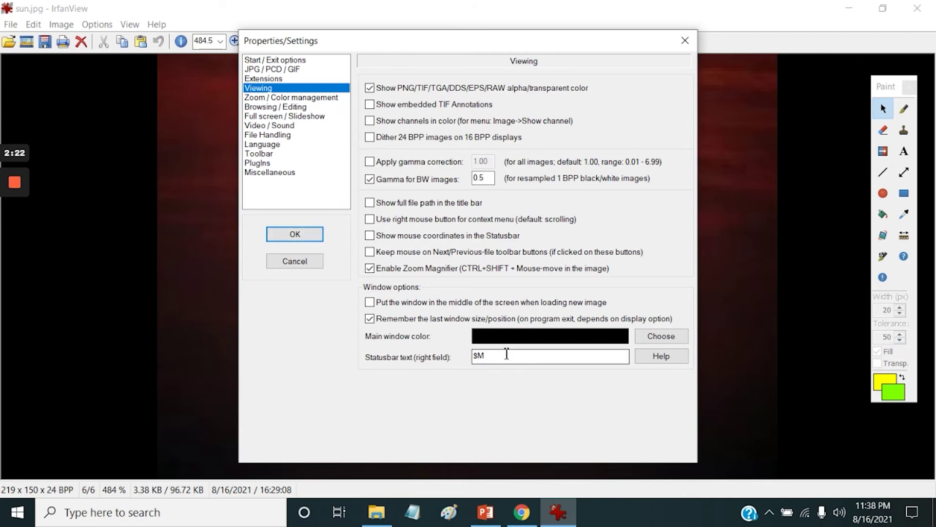
click(513, 336)
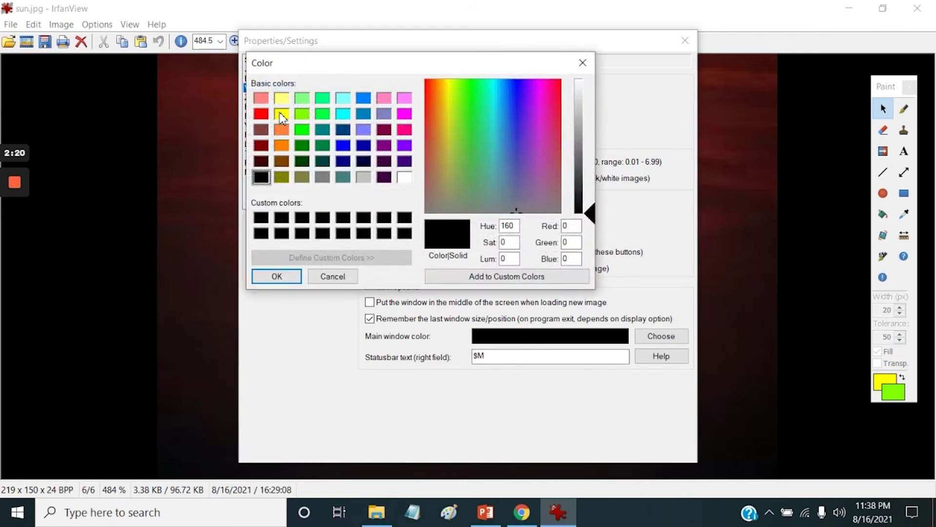
click(281, 116)
click(276, 277)
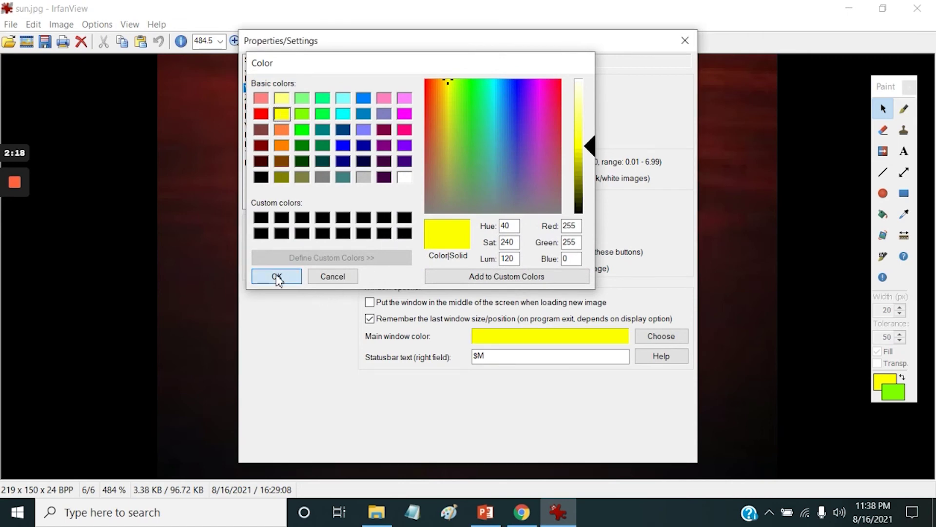
click(299, 238)
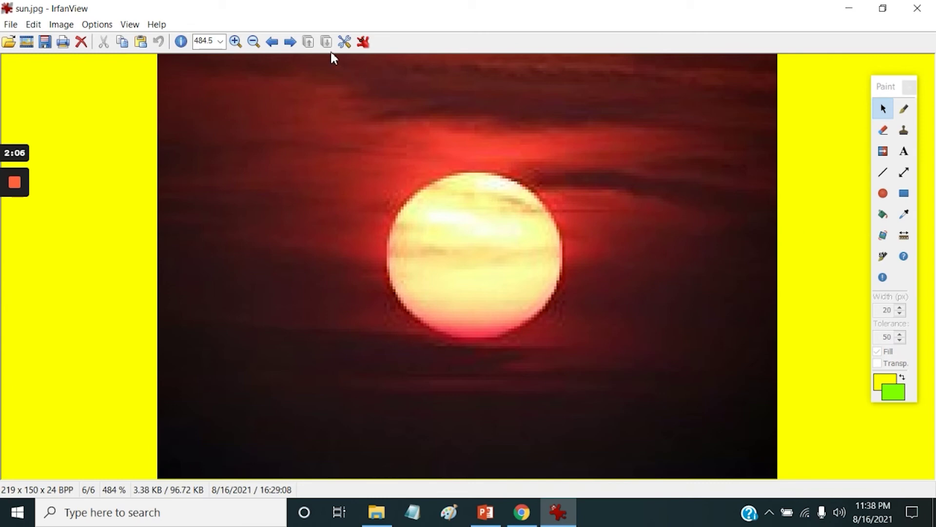
- Preview the gnome-colors-wise_32 toolbar skin in the settings and apply the gnome-colors-human_48 skin
click(345, 43)
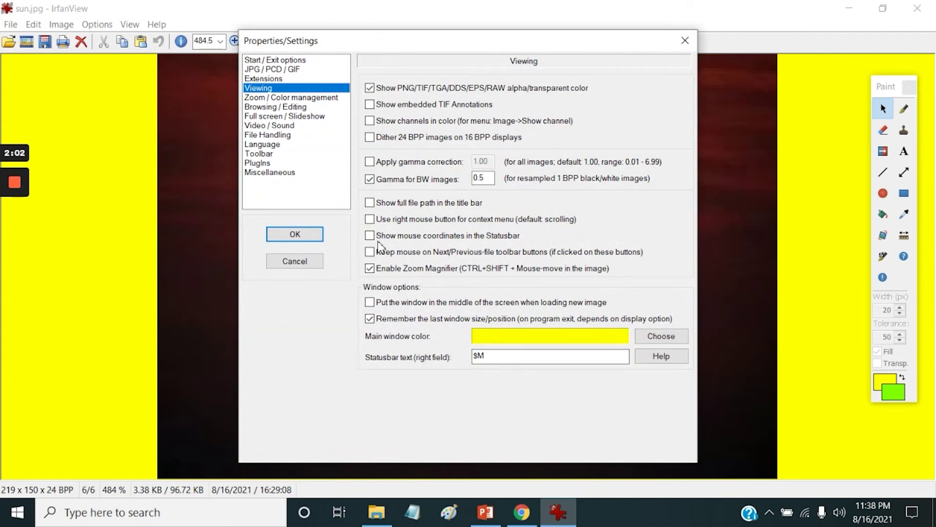
click(273, 173)
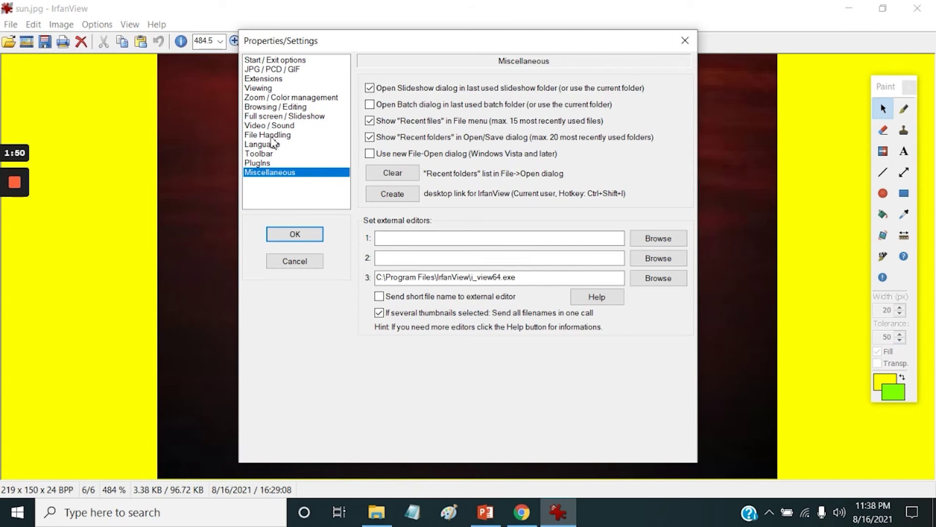
click(264, 154)
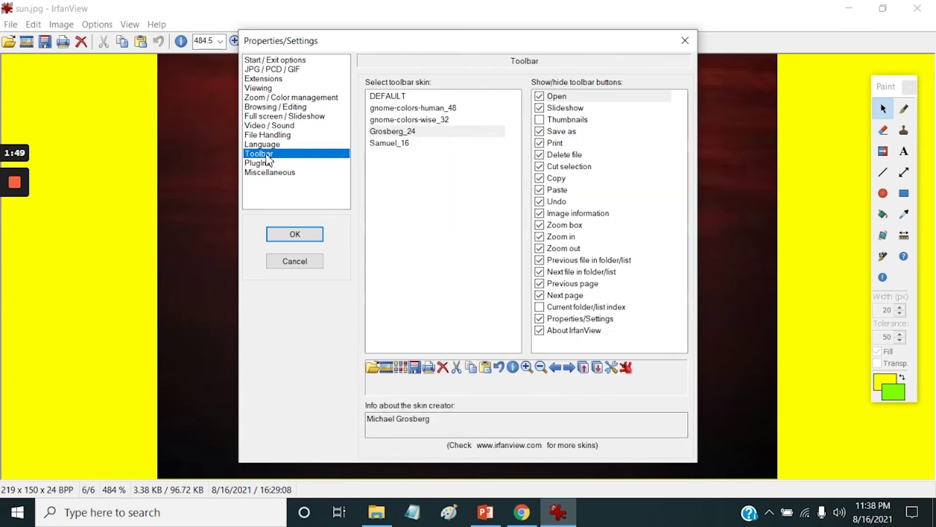
click(410, 121)
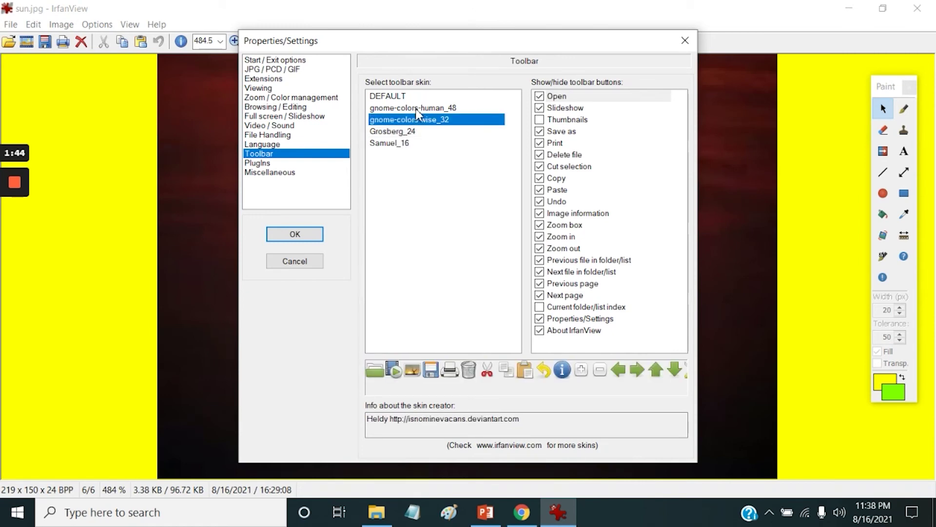
click(418, 111)
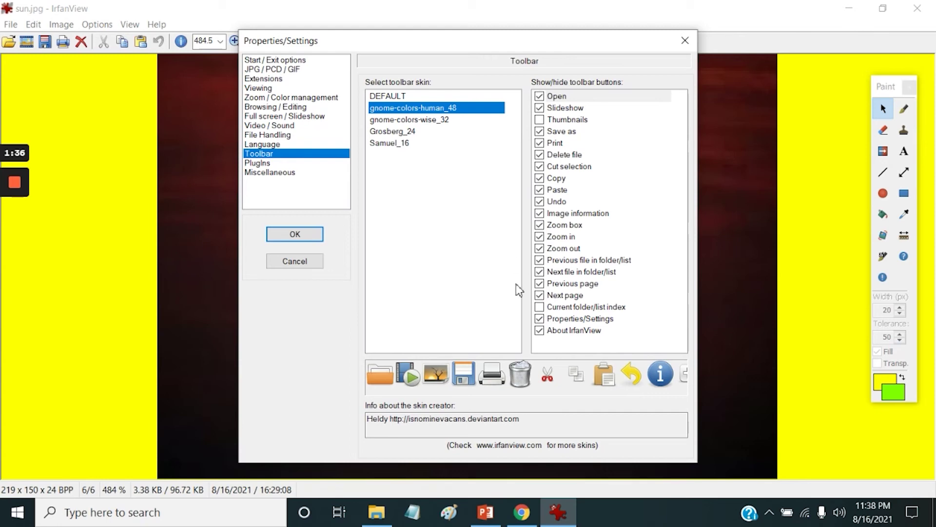
click(308, 235)
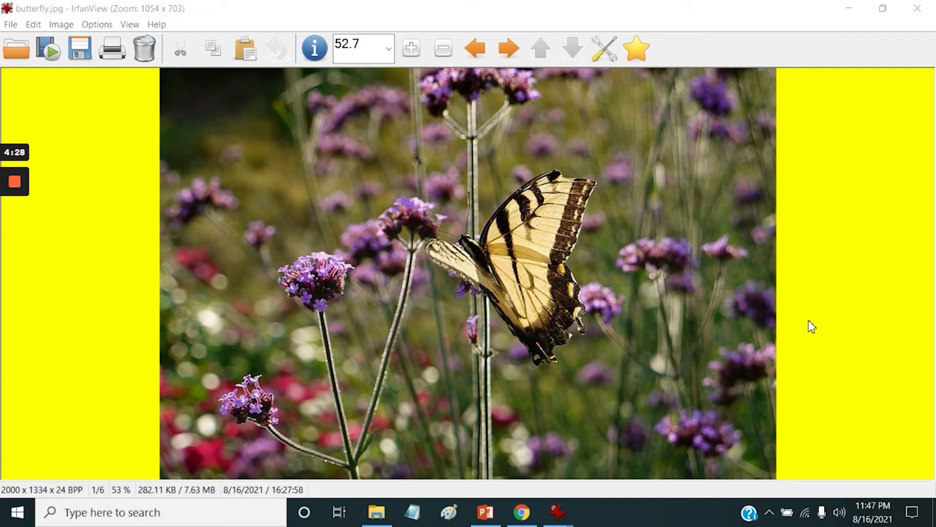
- Prepare to save a copy of butterfly.jpg in Documents as butterfly1 in the BMP - Windows Bitmap format
click(14, 27)
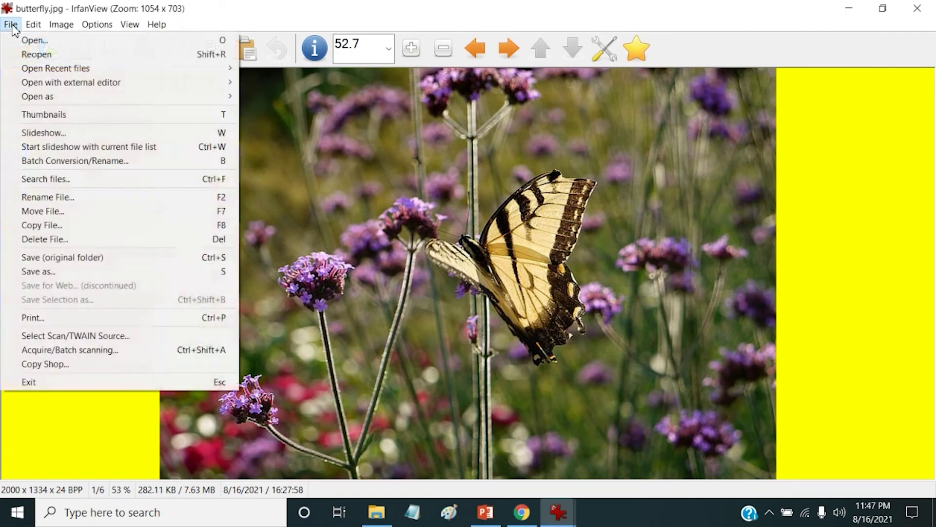
click(73, 271)
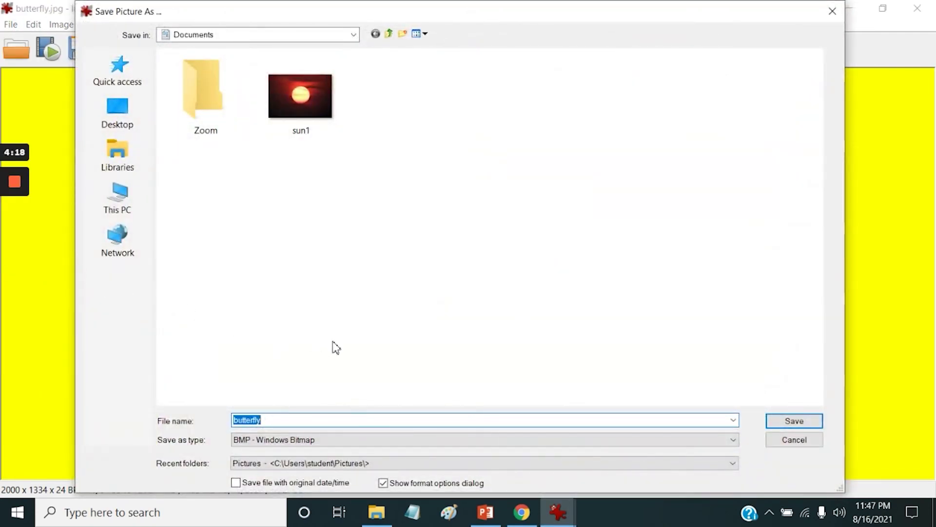
click(294, 421)
text(1)
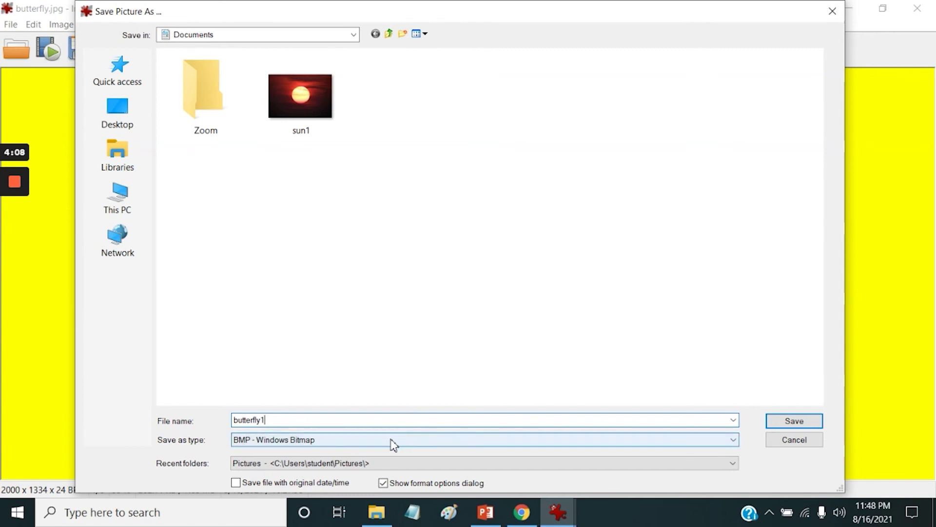
click(340, 444)
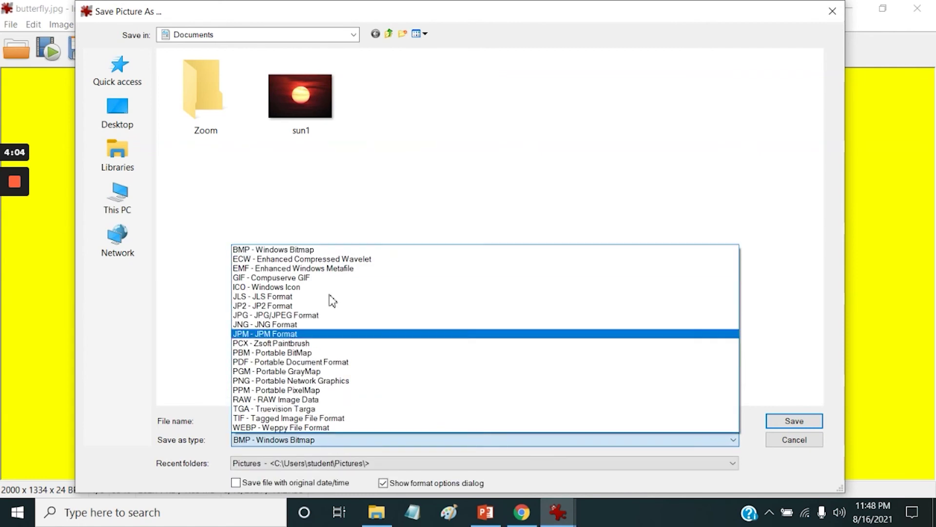
click(299, 253)
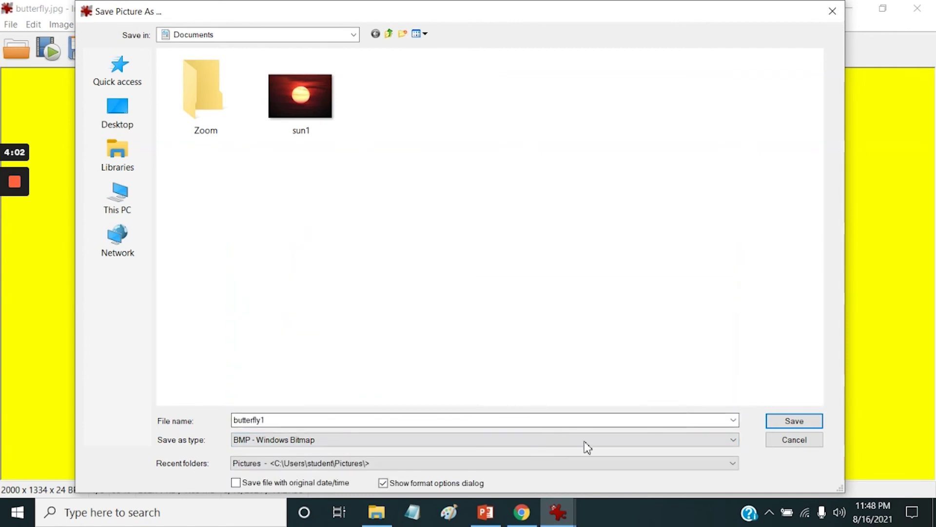
- Look through the available file types and the recent folders for saving without changing either choice
click(460, 441)
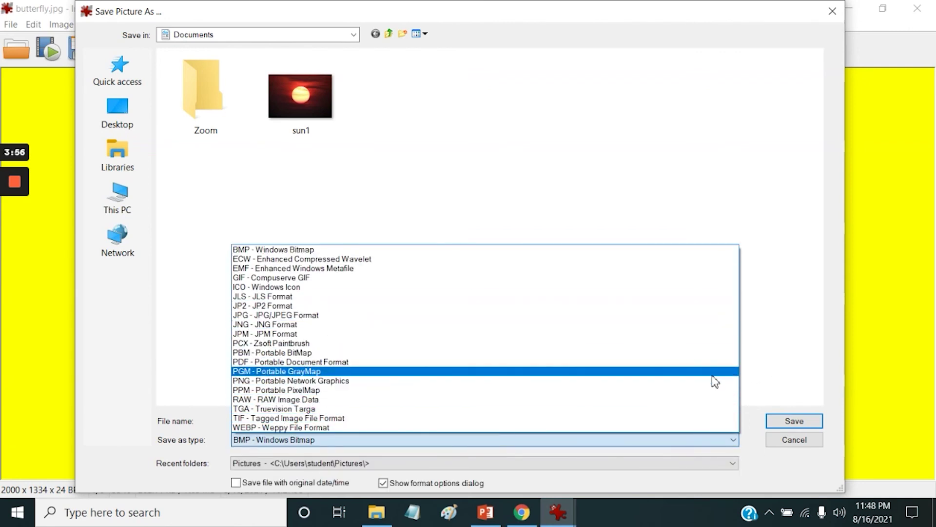
click(769, 372)
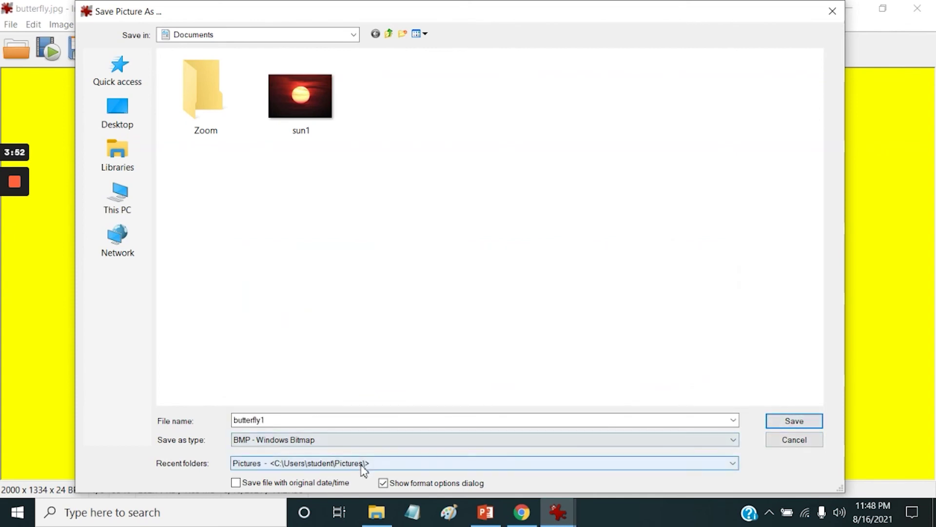
click(402, 468)
key(Down)
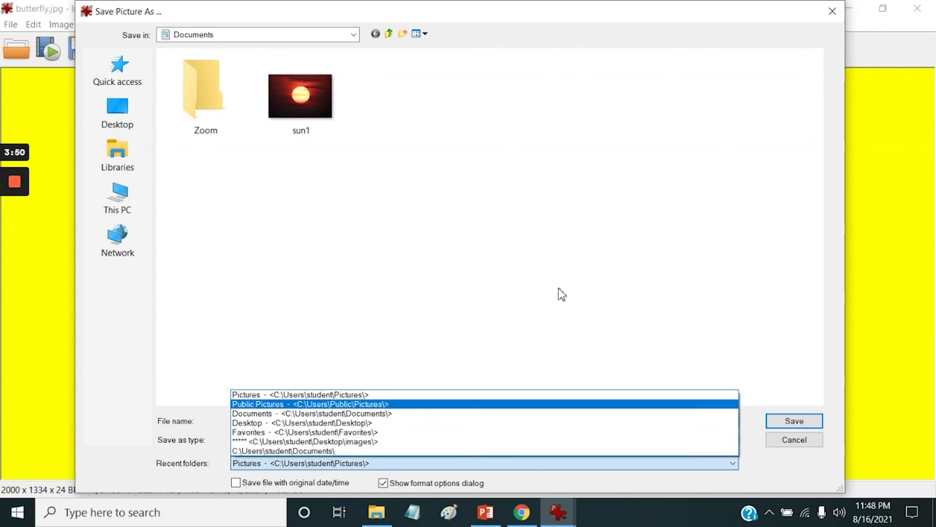
key(Escape)
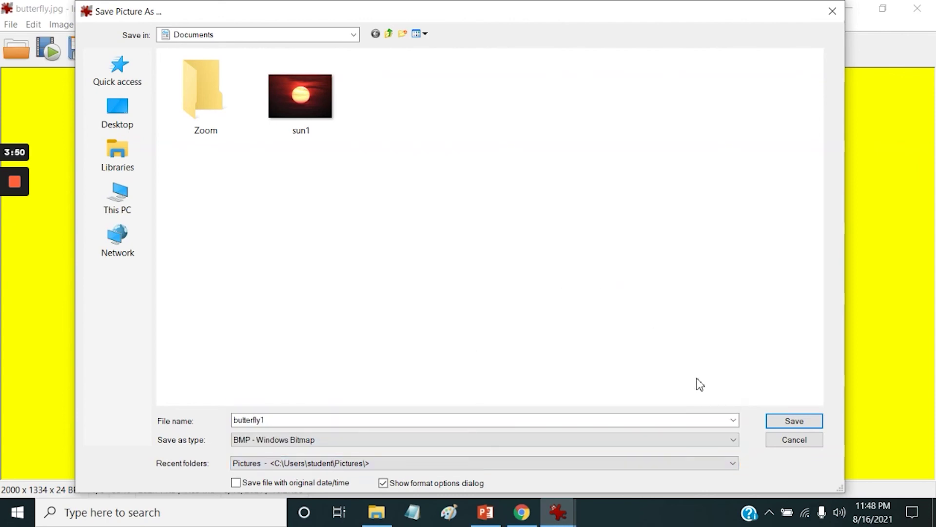
- Save the butterfly picture in Documents as butterfly1 in the BMP - Windows Bitmap format
click(781, 420)
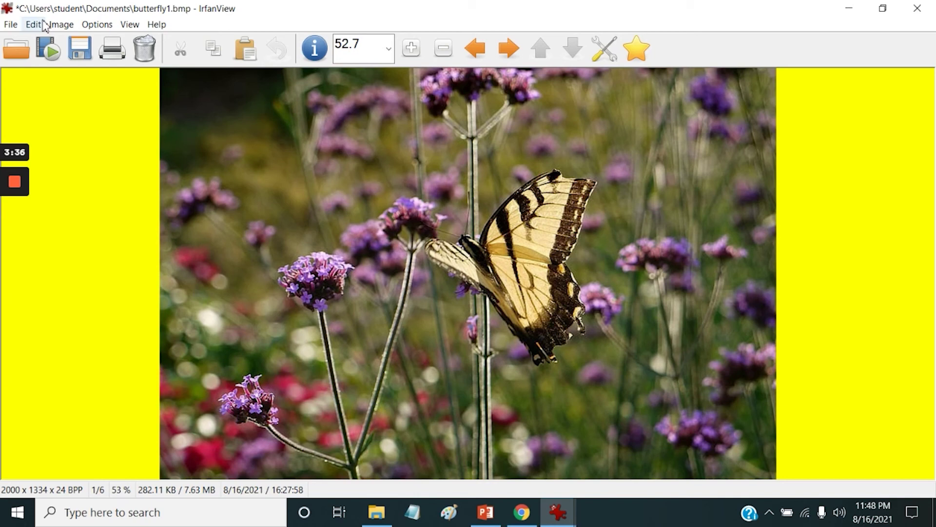
- Start a batch conversion and add all pictures from the images folder to the input files
click(12, 27)
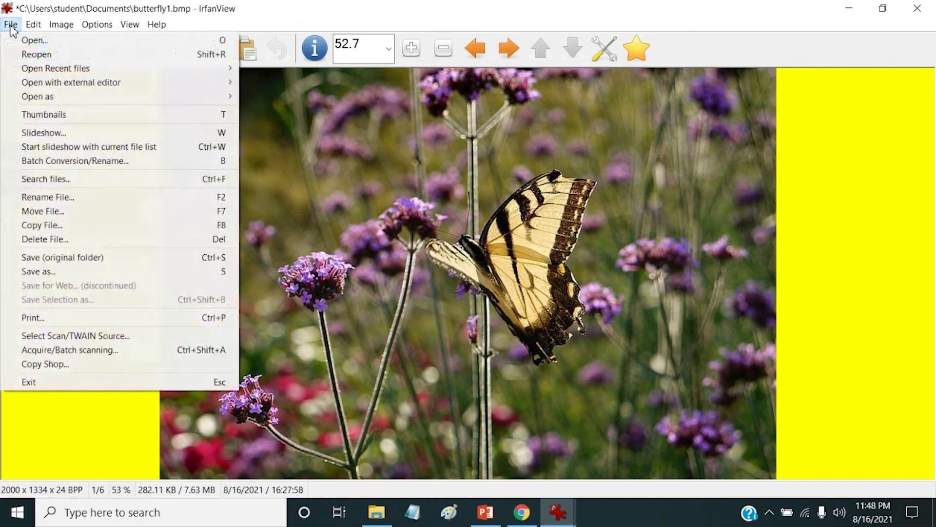
click(101, 163)
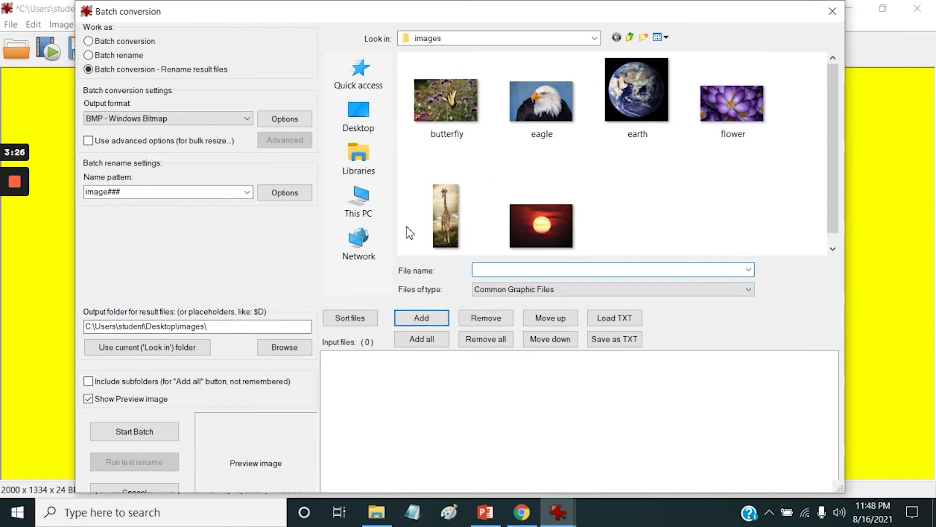
click(450, 93)
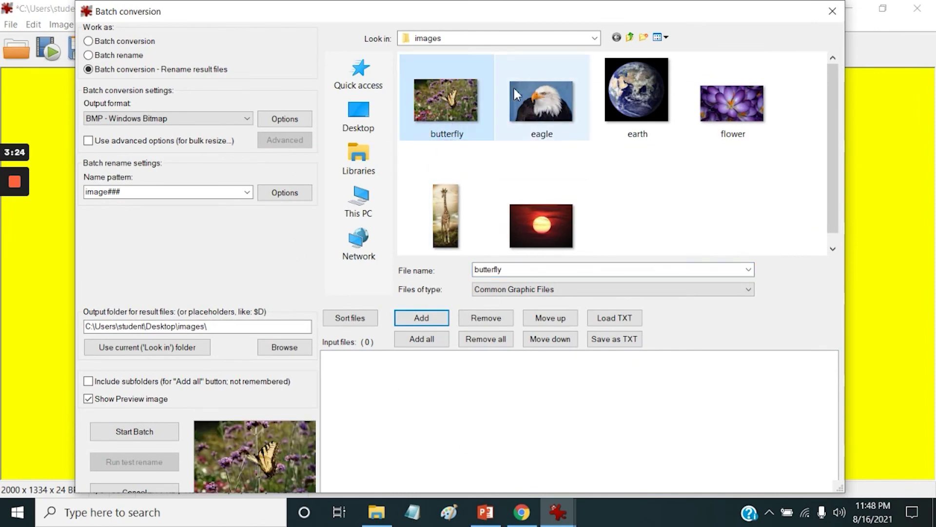
click(437, 320)
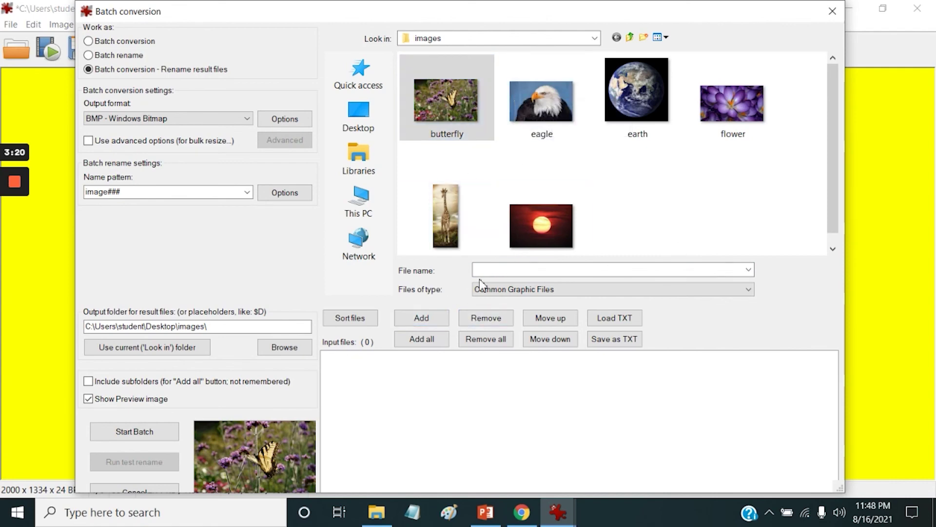
click(432, 340)
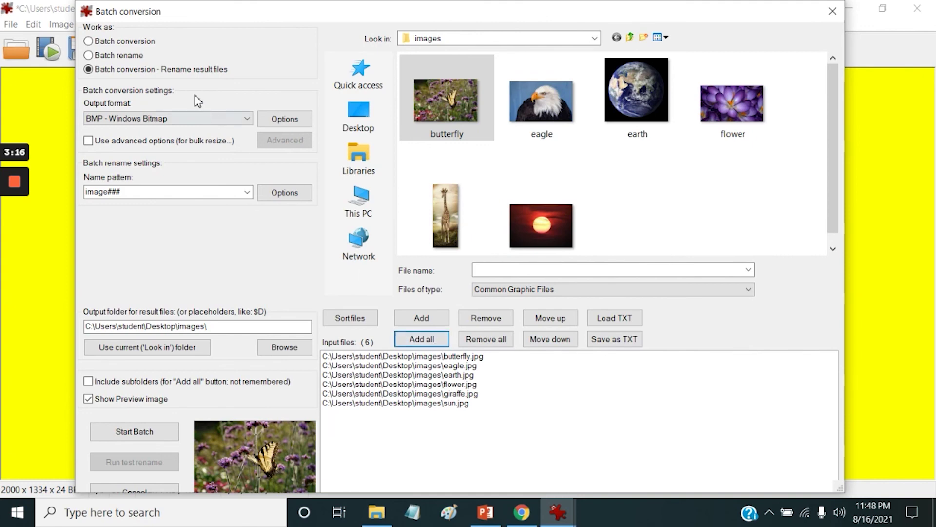
- Set the batch to convert and rename the result files, with PNG - Portable Network Graphics as the output format
click(111, 43)
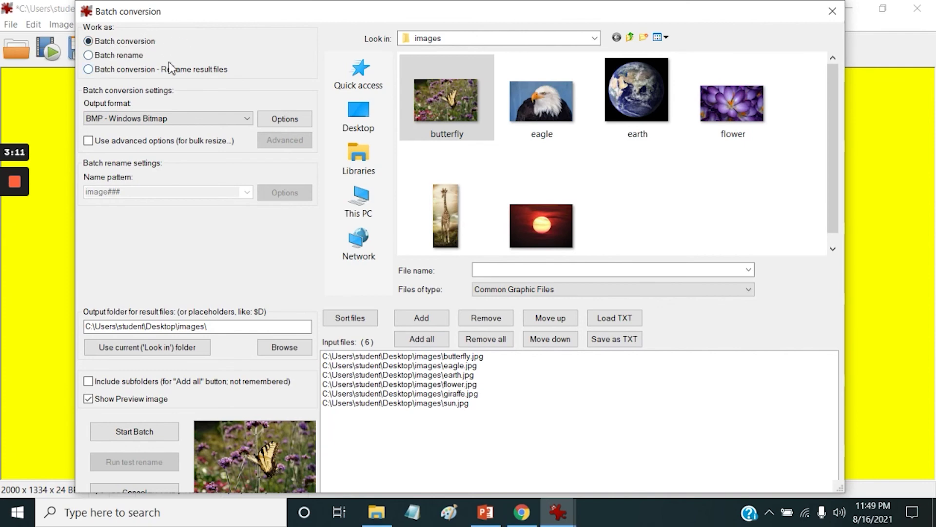
click(135, 56)
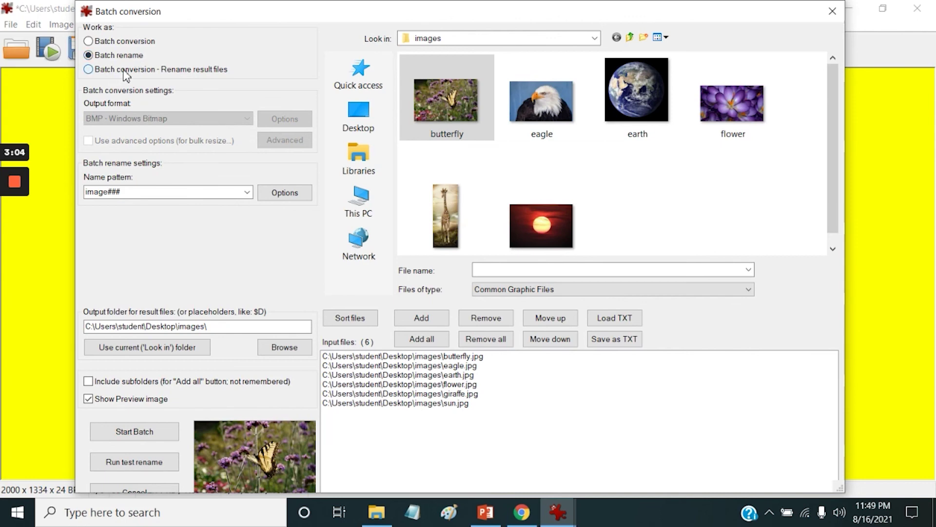
click(126, 72)
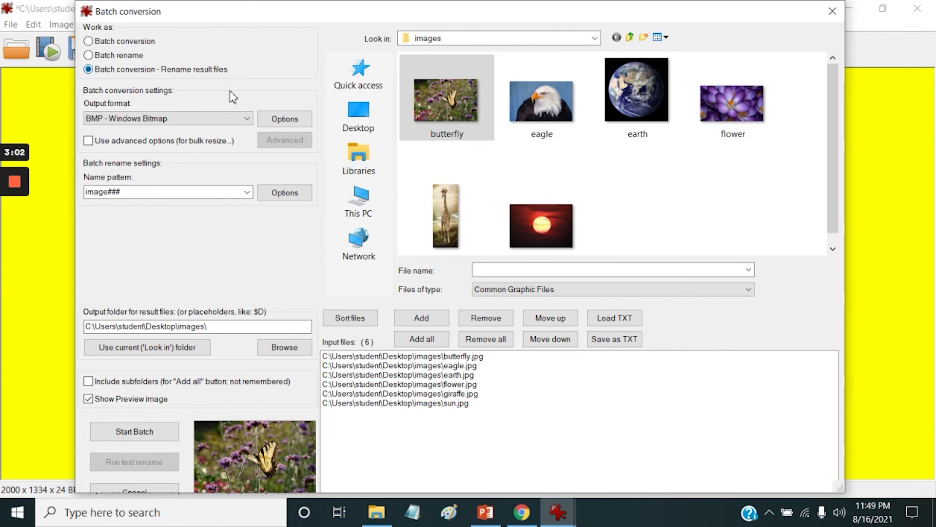
click(192, 121)
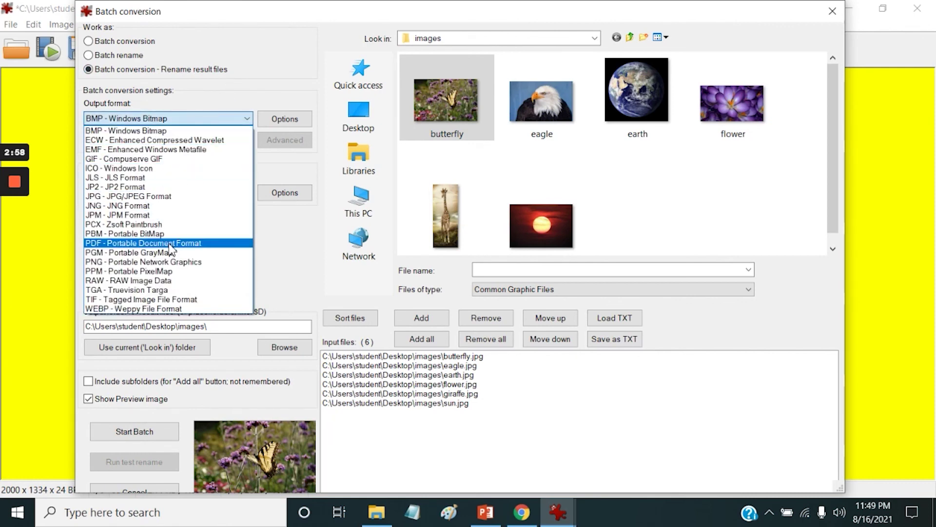
click(177, 264)
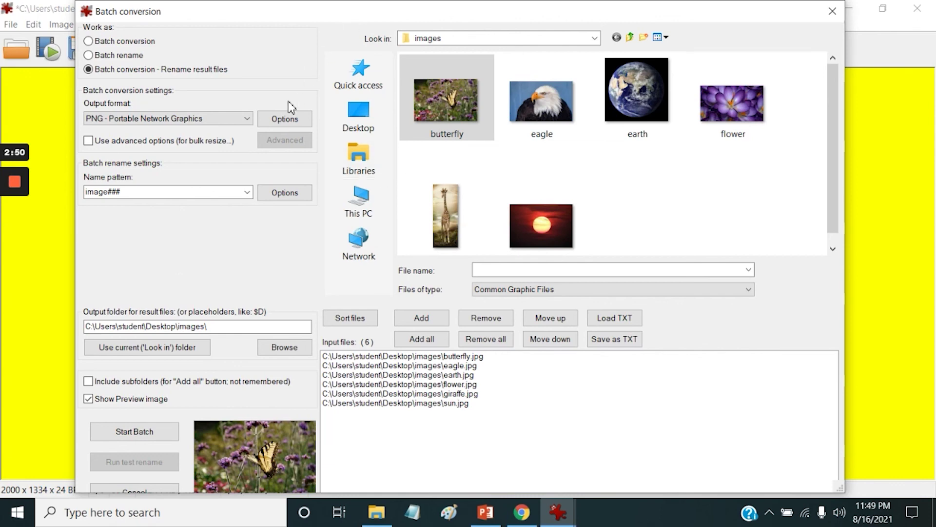
- Review the PNG save options and the advanced bulk-edit options, cancelling both and leaving advanced options off
click(282, 120)
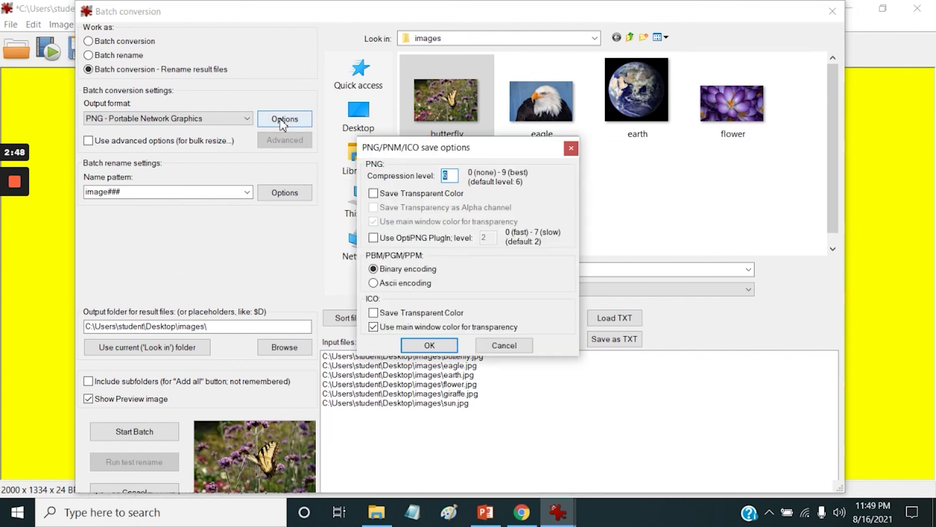
click(498, 345)
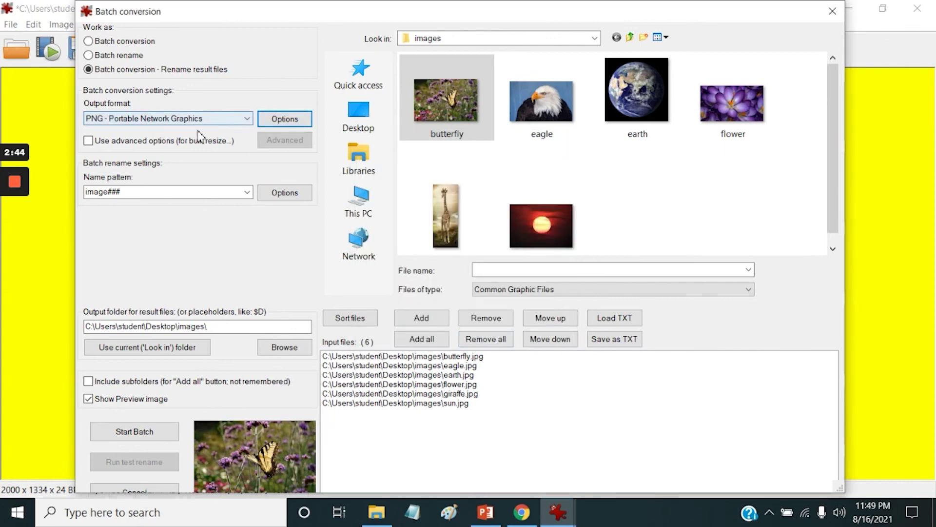
click(125, 142)
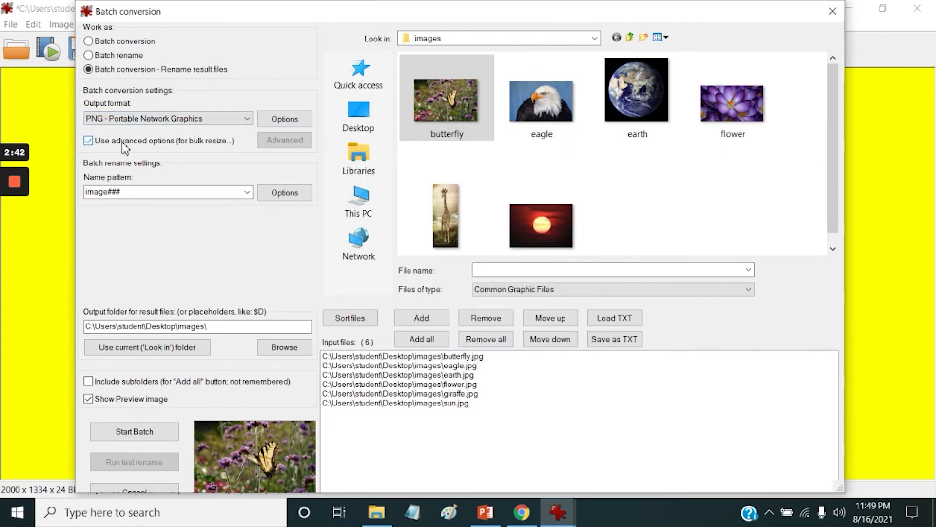
click(287, 142)
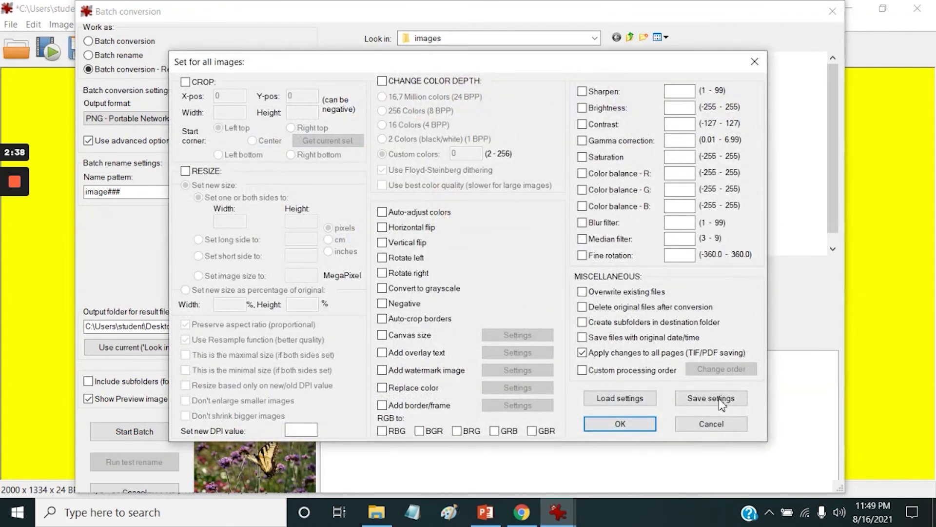
click(728, 427)
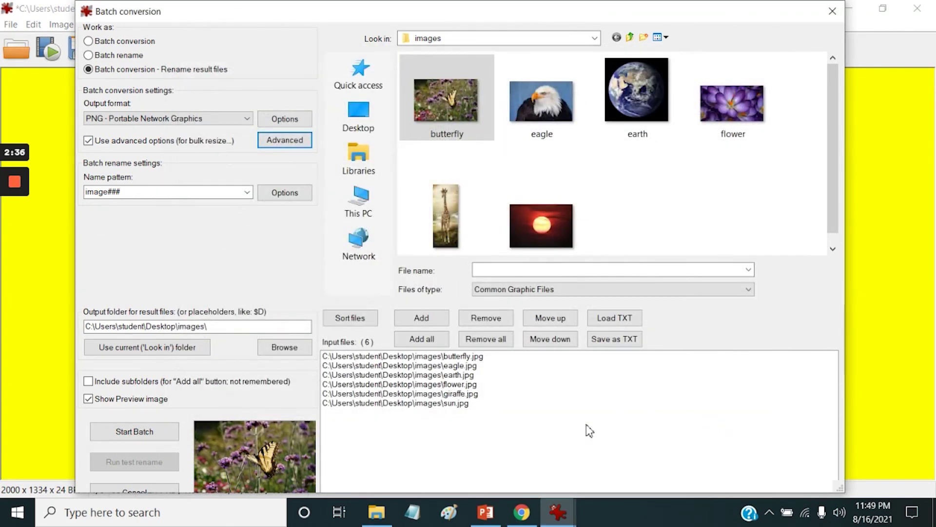
click(88, 141)
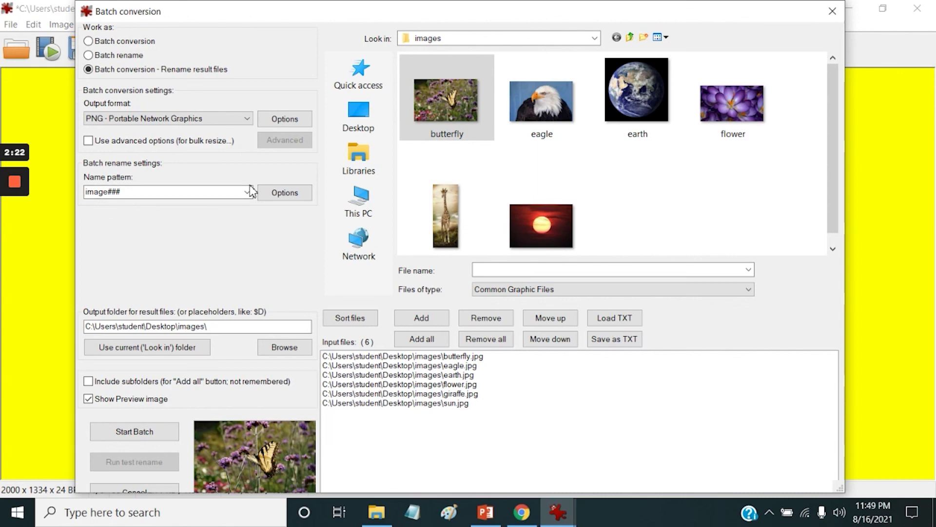
- Set the batch rename pattern to "vaca fall 2021 - ###" and review the rename settings without changing them
double_click(108, 192)
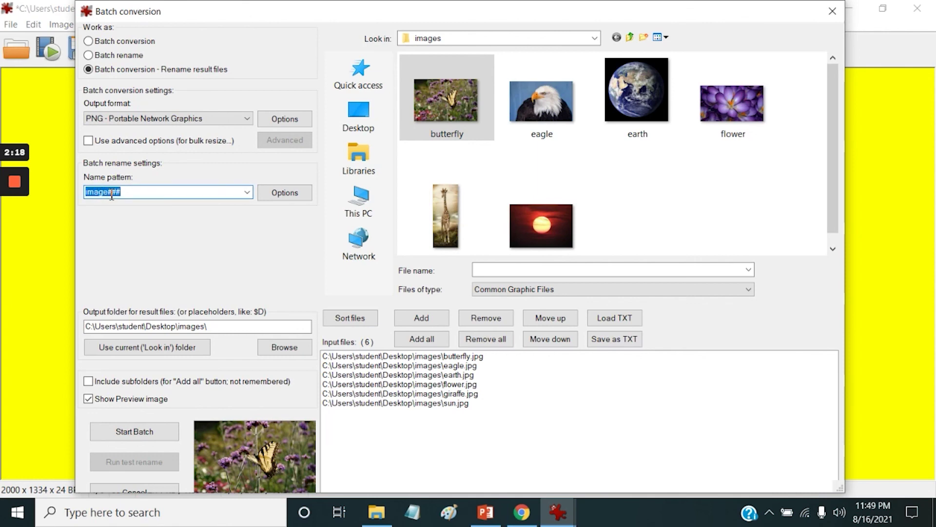
drag(112, 192, 108, 192)
key(BackSpace)
key(BackSpace)
key(BackSpace)
key(BackSpace)
key(BackSpace)
text(vaca fall 2)
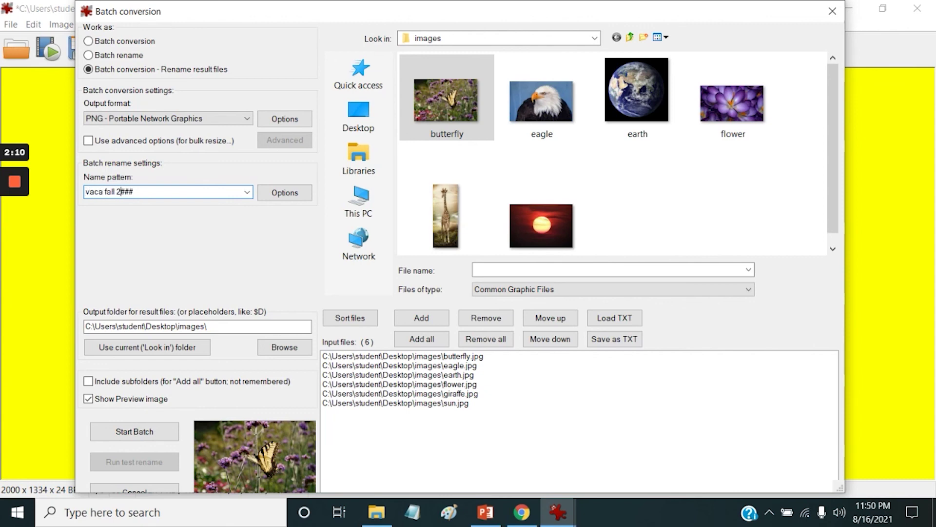
text(021 -)
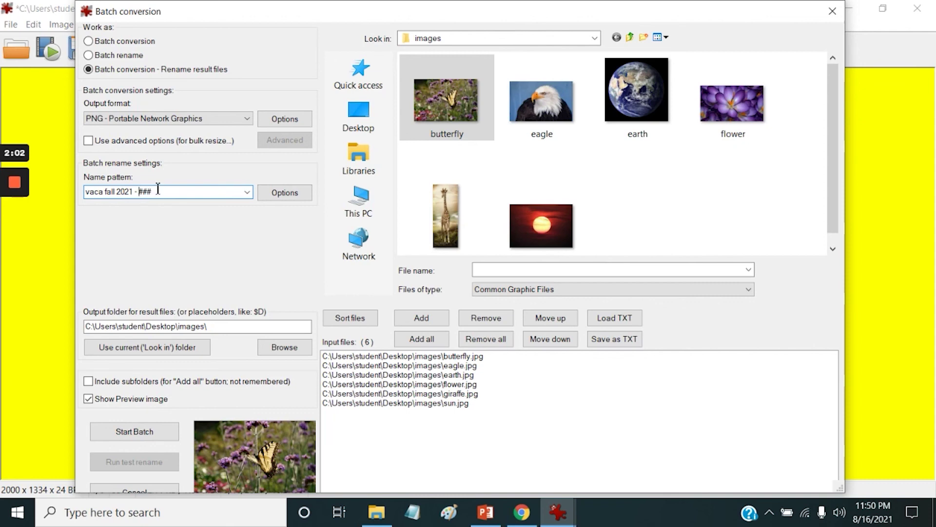
click(288, 193)
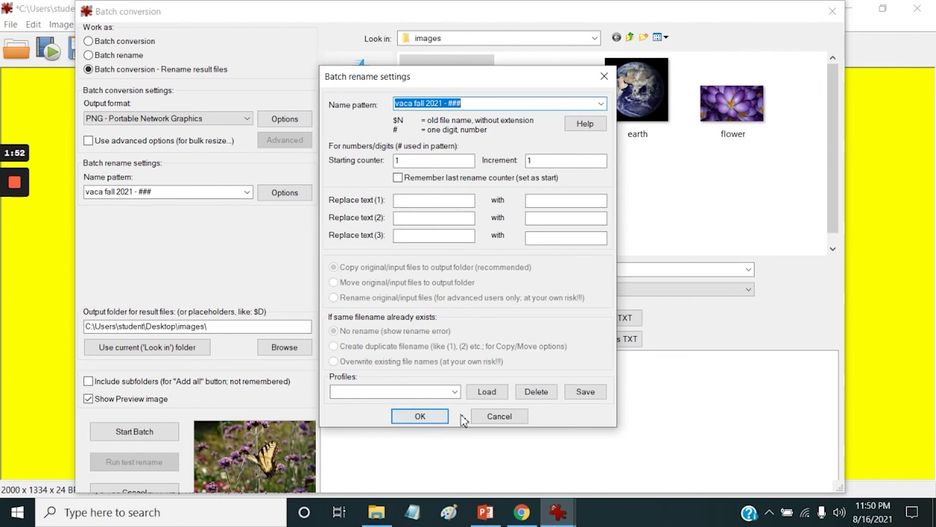
click(499, 417)
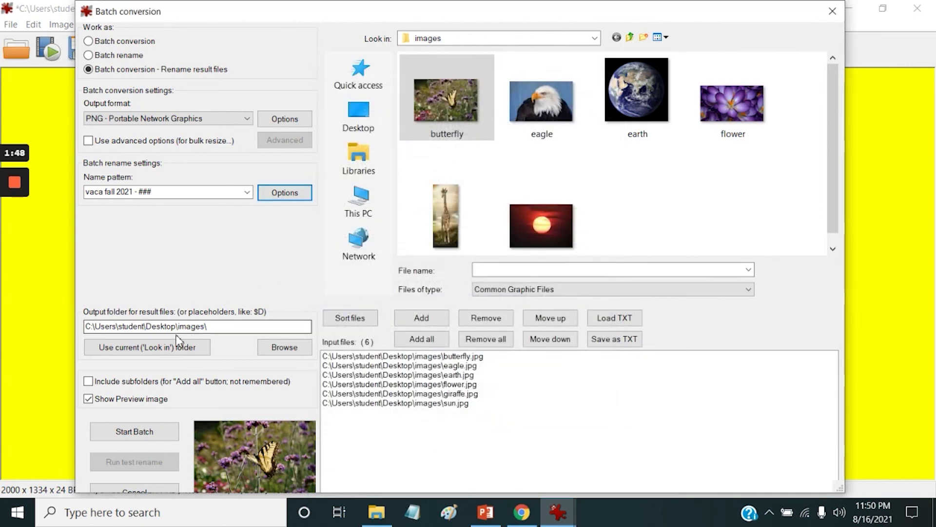
- Set the output folder to the vacation folder on the Desktop, run the batch conversion and exit it
click(284, 351)
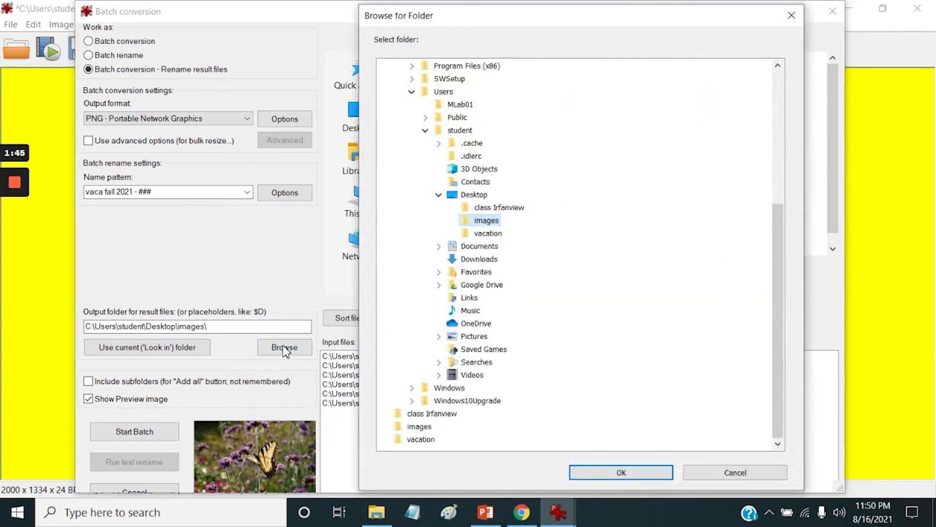
click(493, 235)
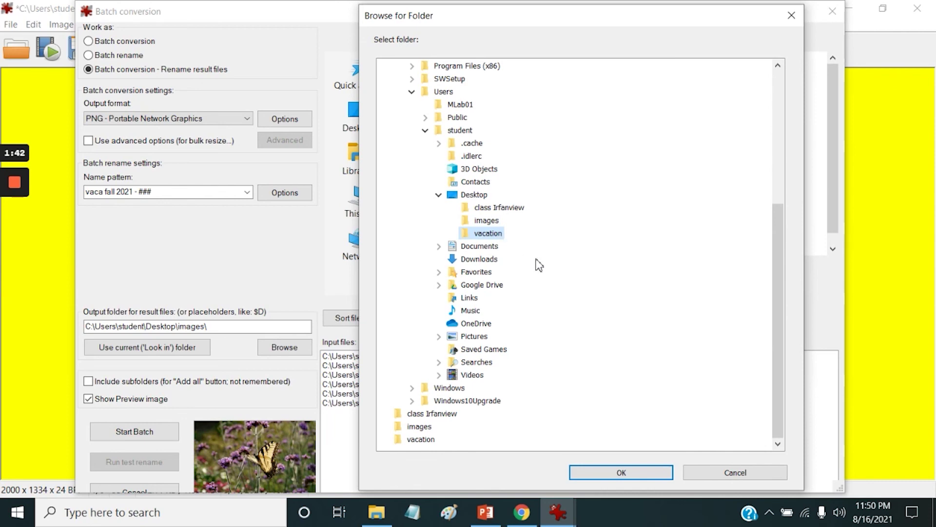
click(621, 472)
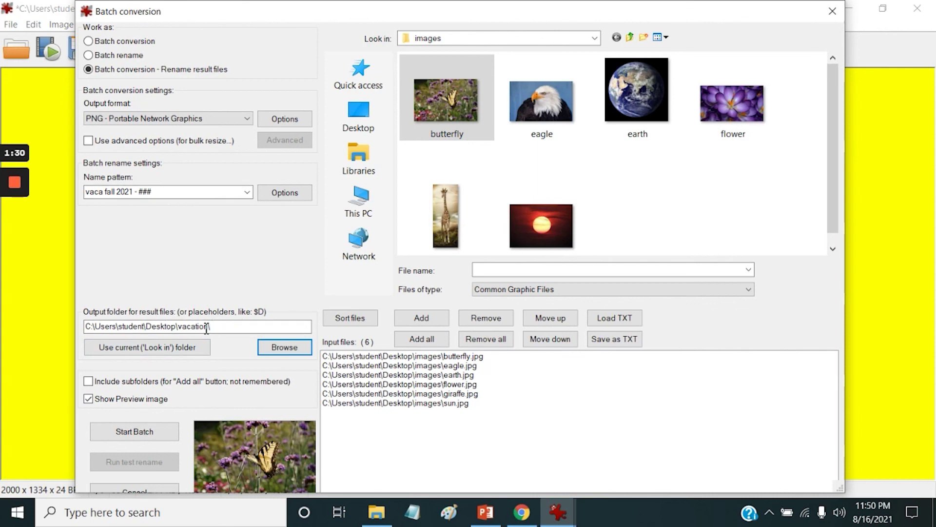
click(135, 431)
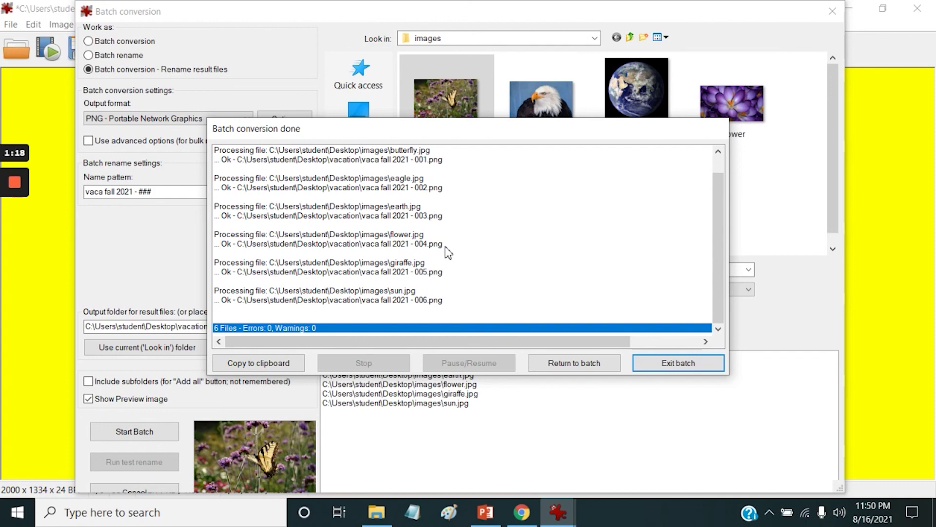
click(677, 365)
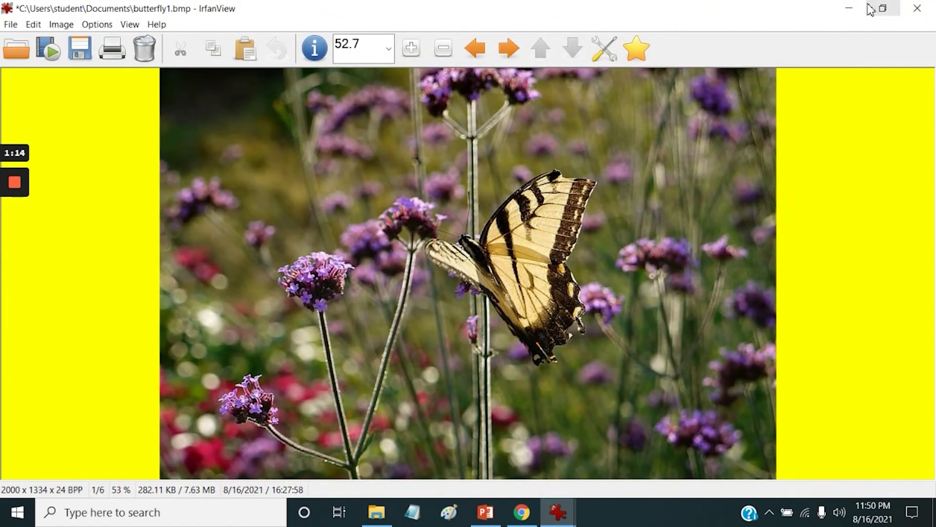
- Minimize the open windows and open the vacation folder on the desktop to check the converted pictures
click(854, 9)
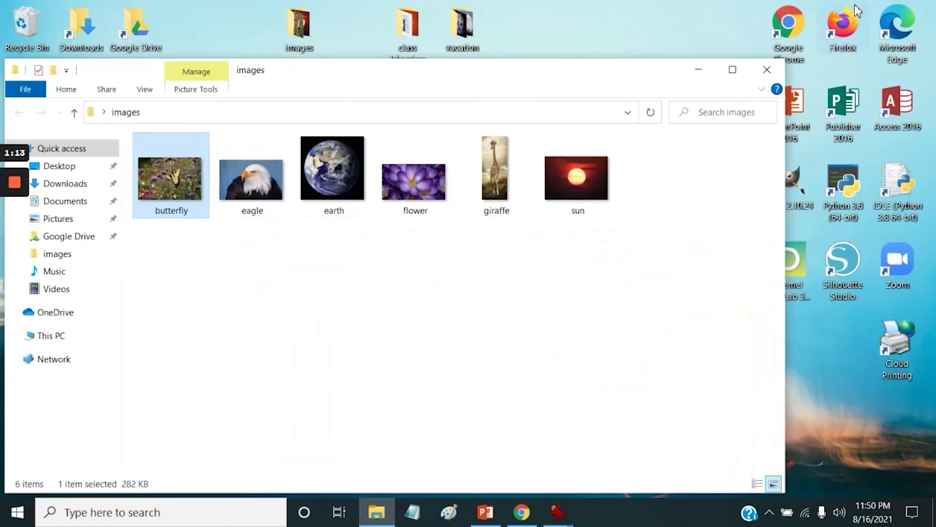
click(698, 70)
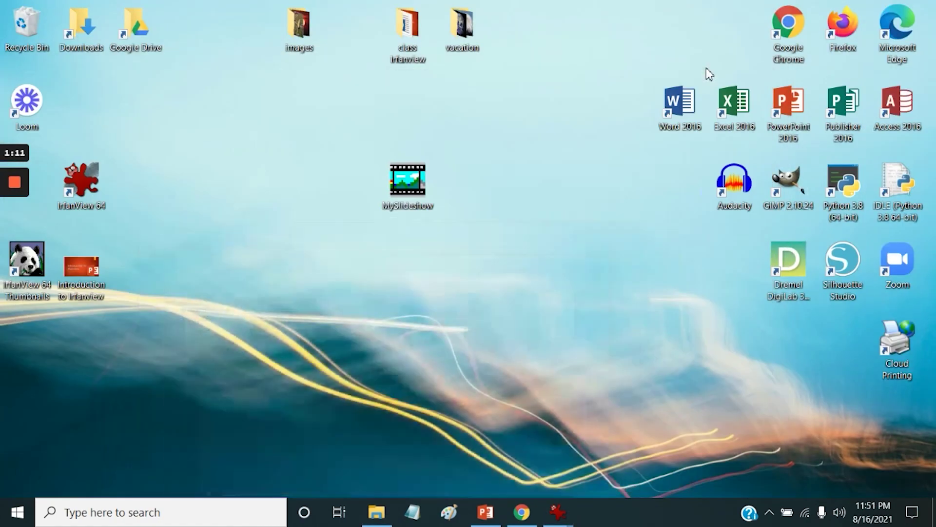
double_click(466, 30)
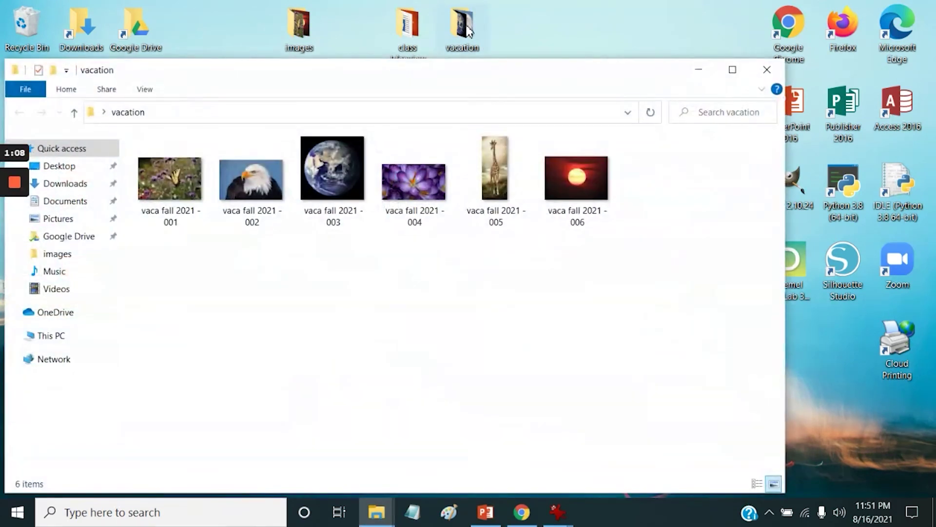